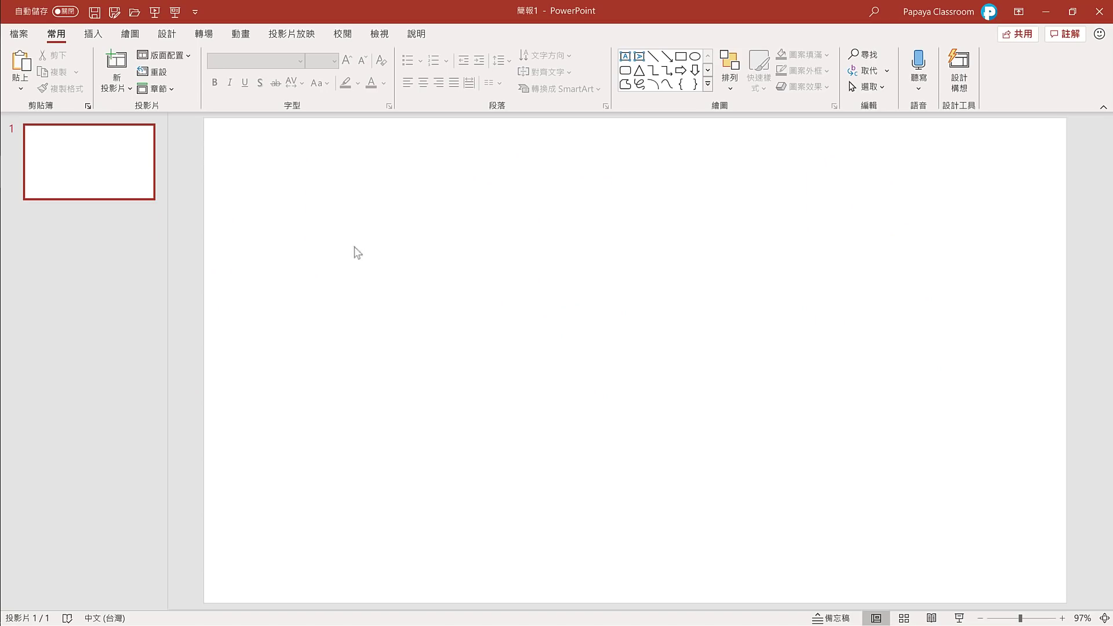
Fill the slide background with the dark green radial gradient preset
left_click(167, 35)
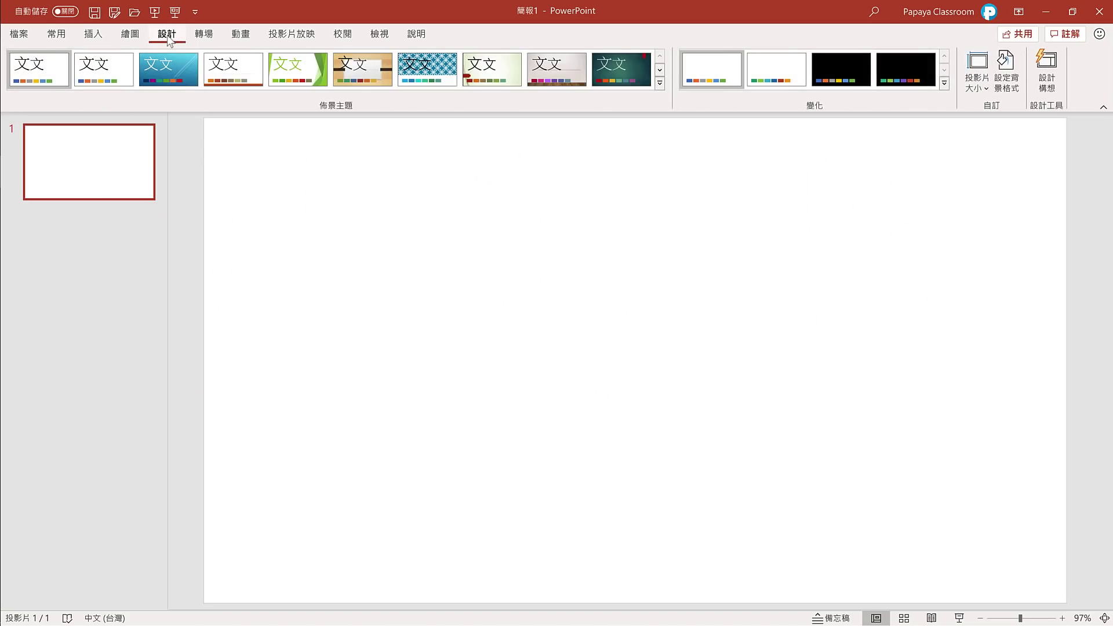
left_click(1007, 81)
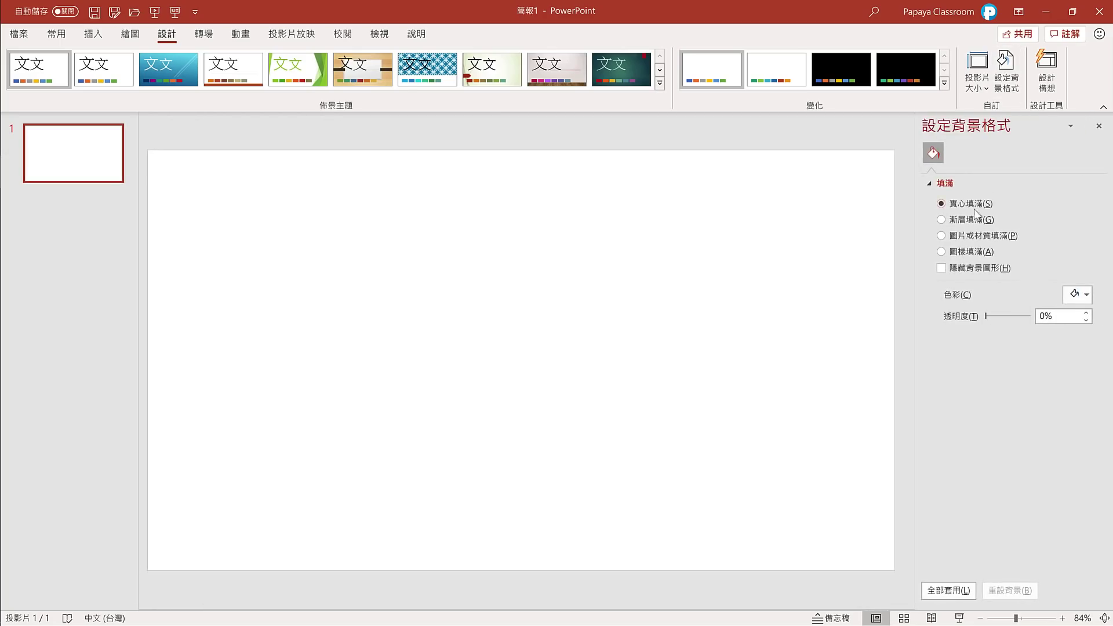
left_click(964, 222)
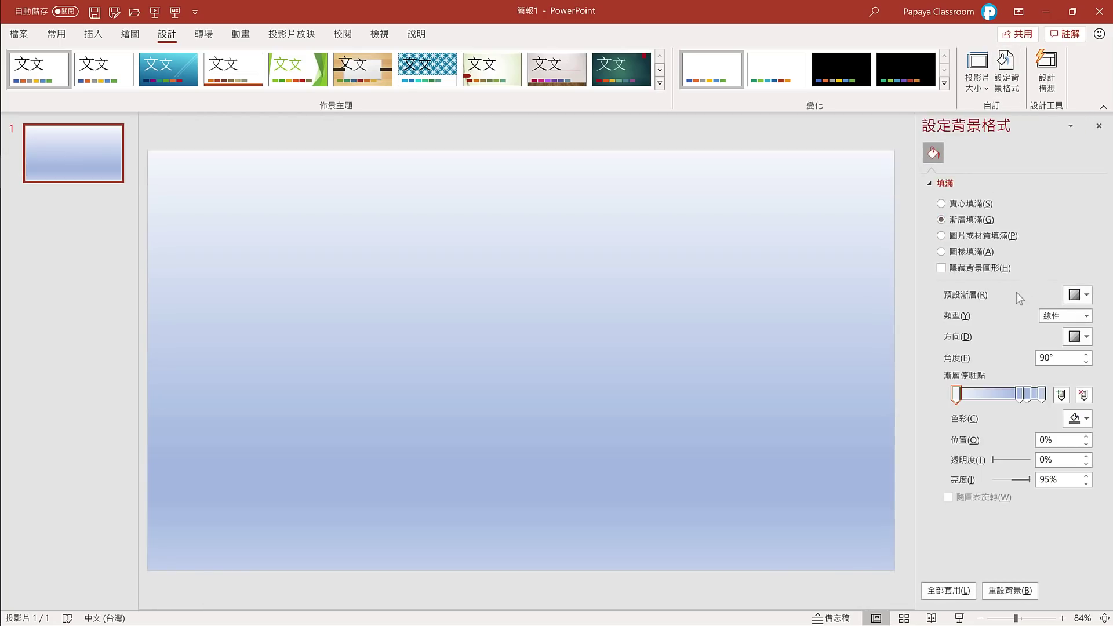
left_click(1085, 295)
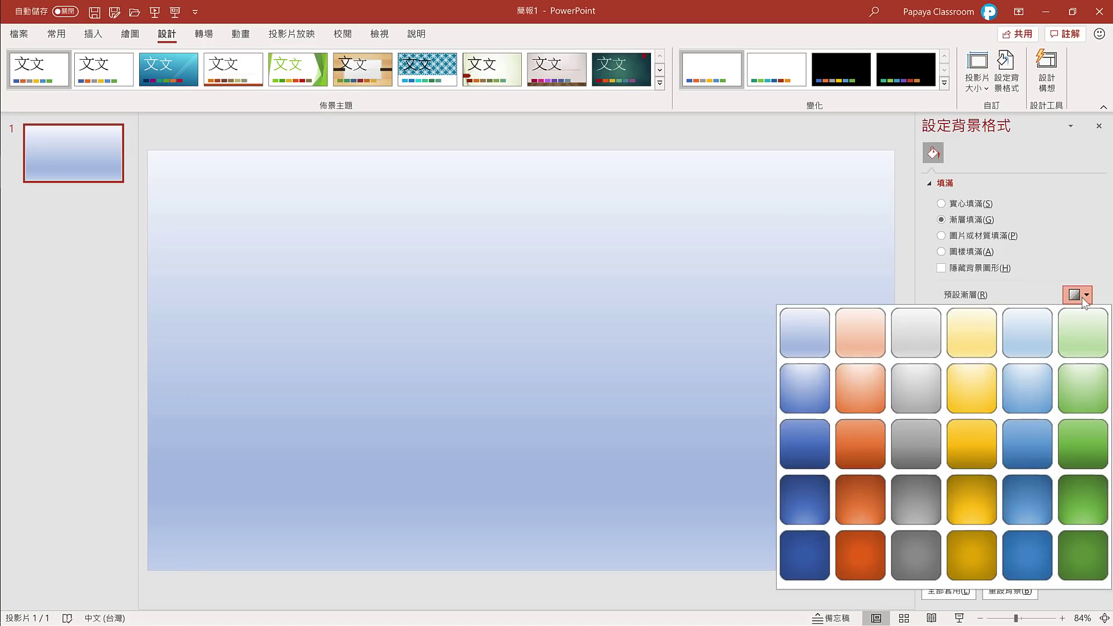
left_click(1079, 547)
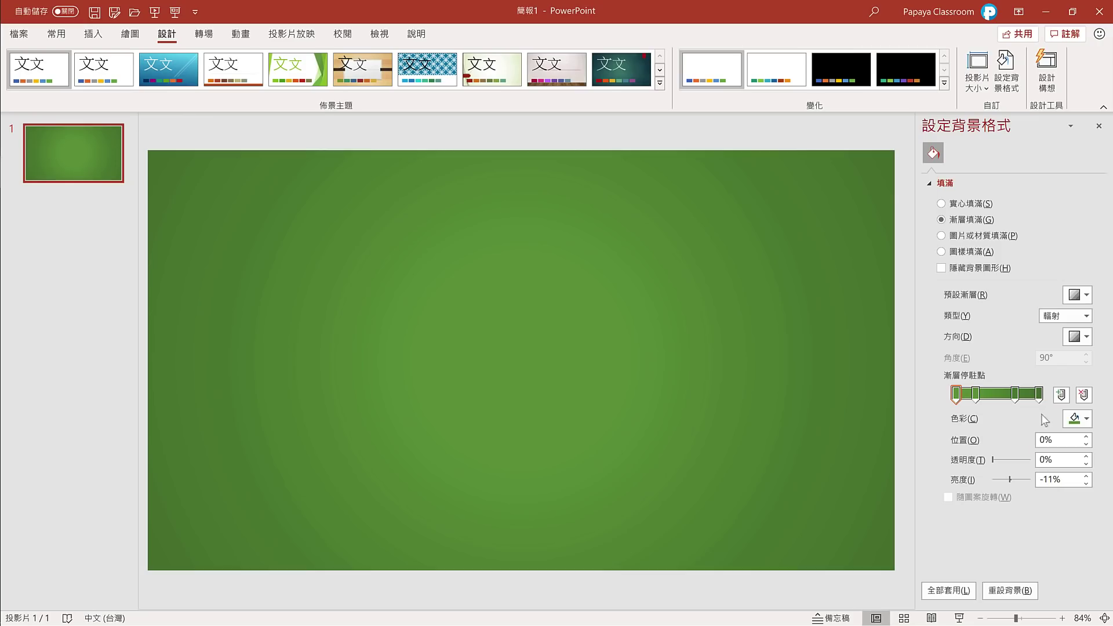
Darken the outermost gradient stop to -45% brightness and drop the card-back picture onto the slide
left_click(1040, 396)
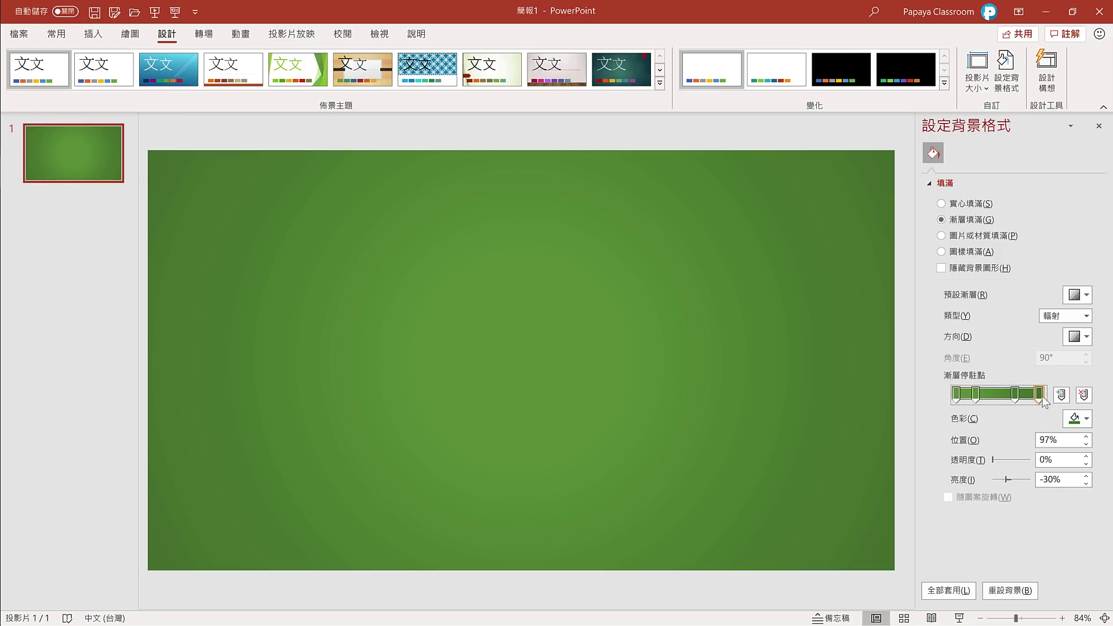
triple_click(1074, 480)
type("-4")
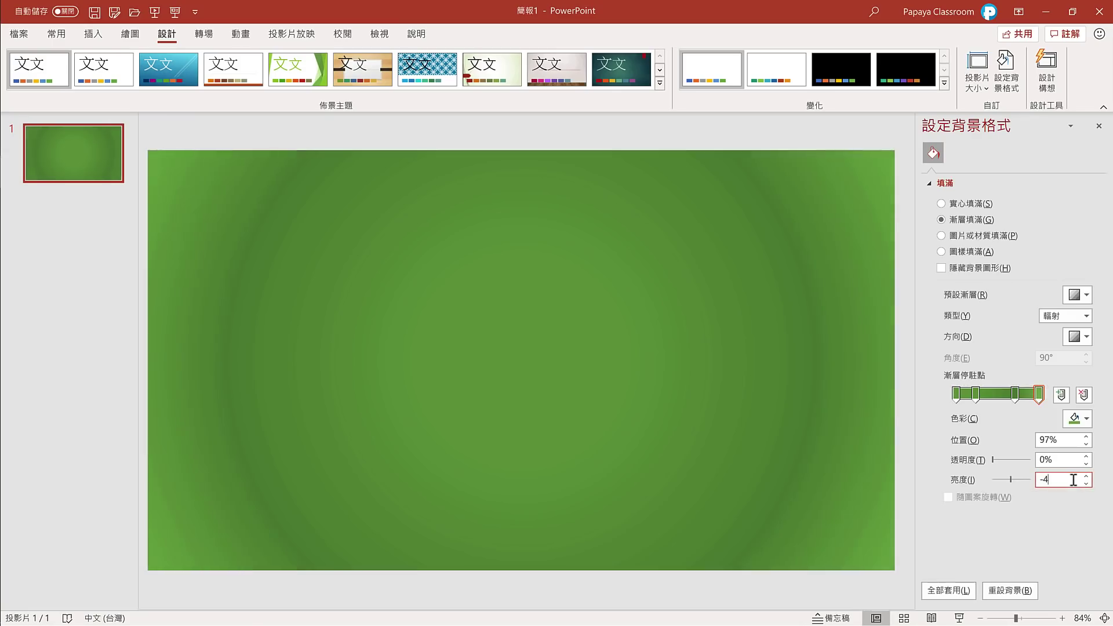
type("5")
key("Return")
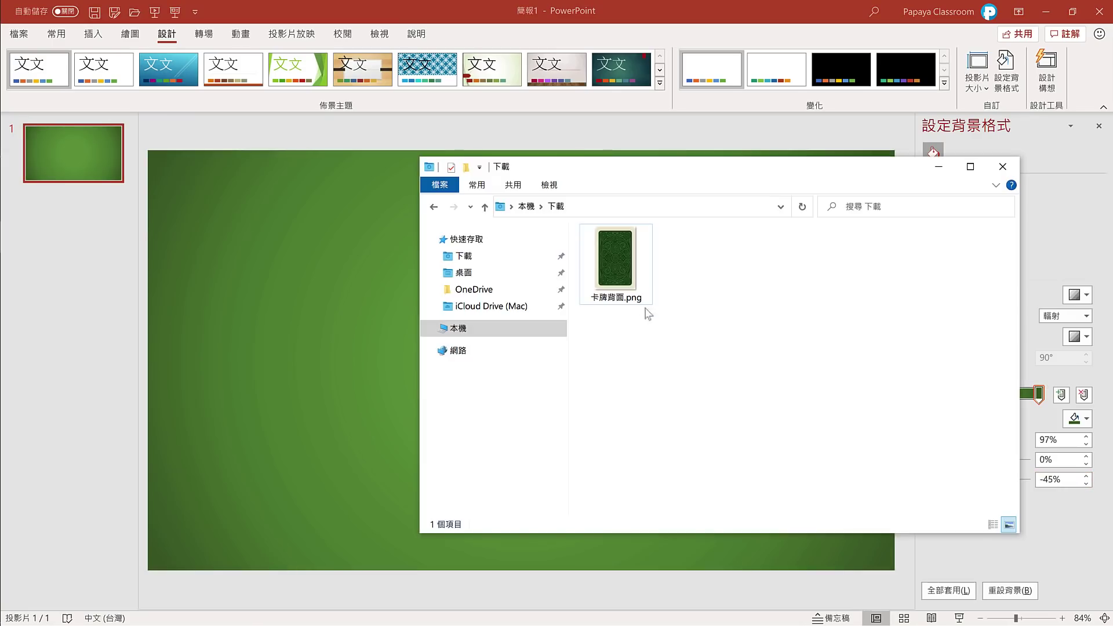
left_click_drag(617, 266, 392, 322)
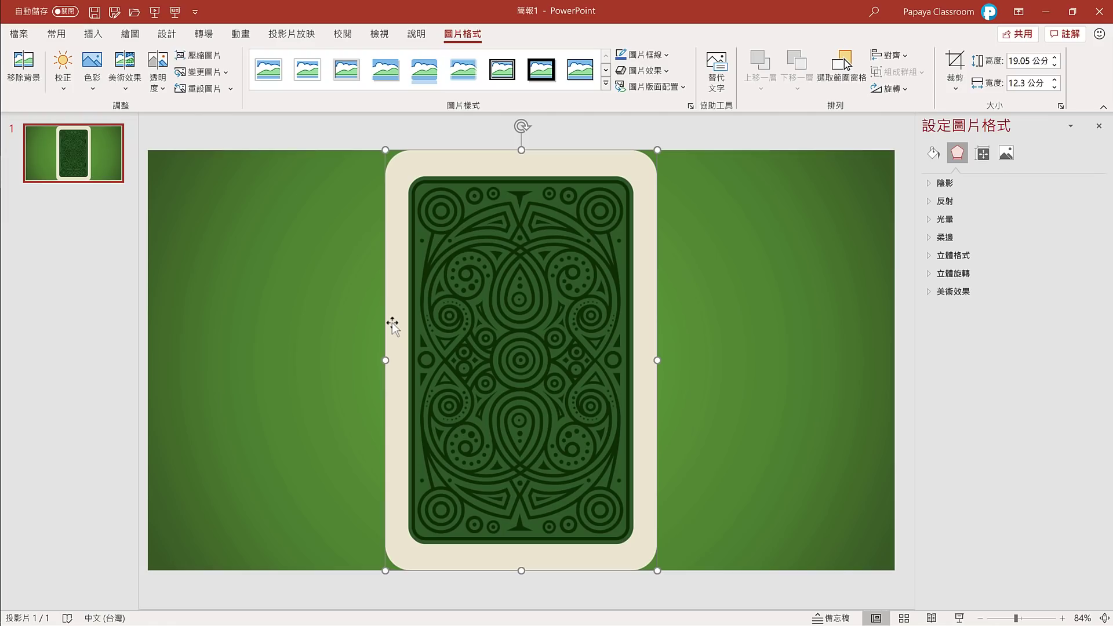
Resize the card-back picture to 8.5 cm tall
left_click(1014, 62)
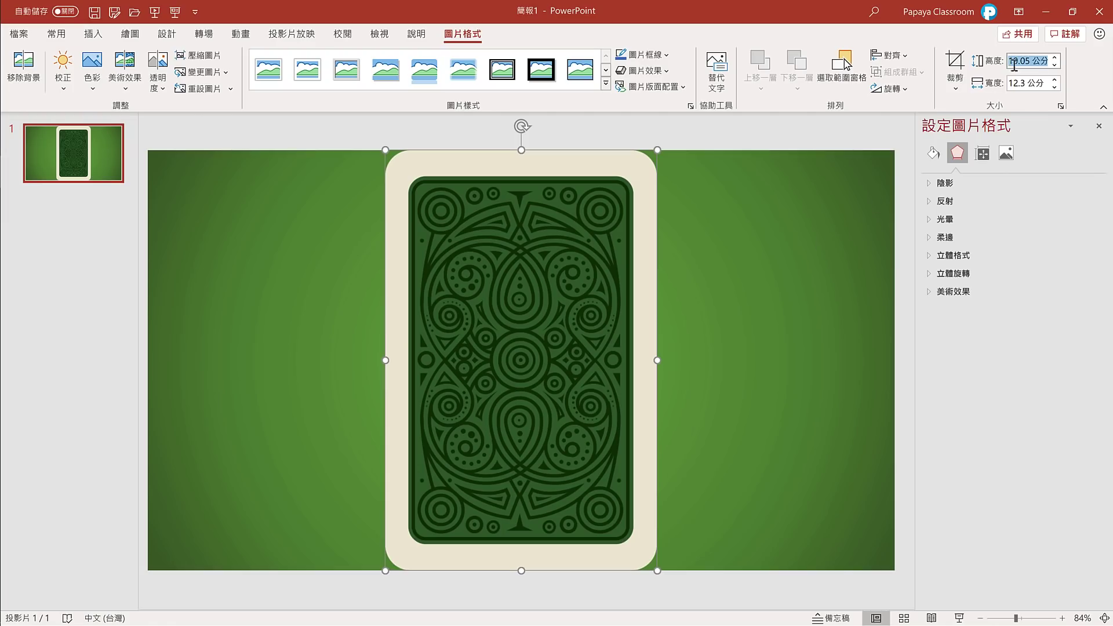
type("8.5")
key("Return")
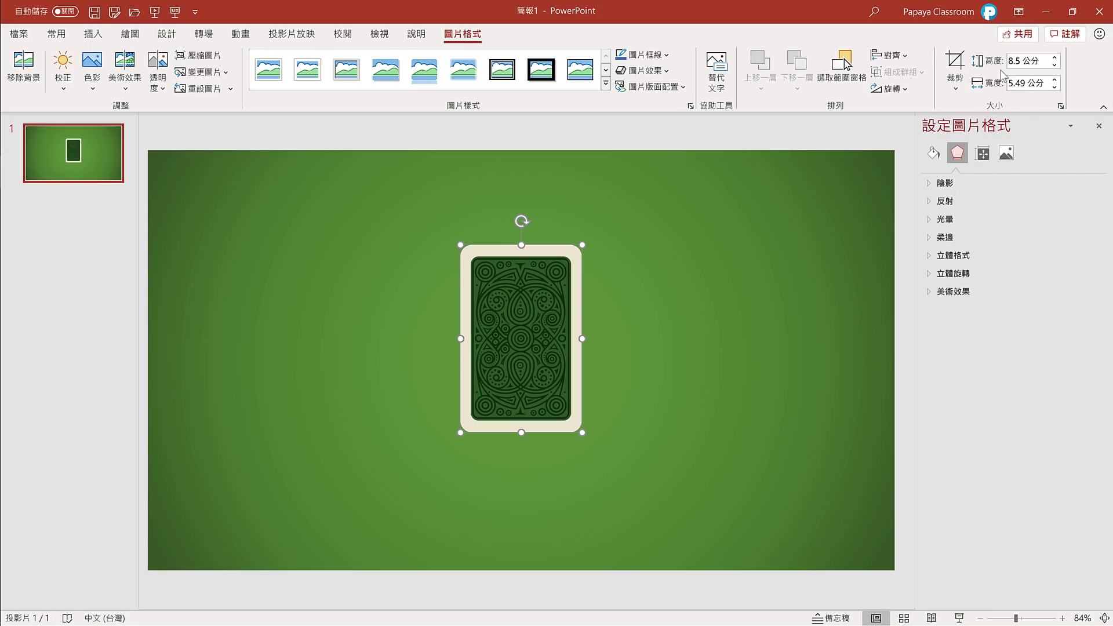
Give the card an outer shadow and drag a copy of it to the left
left_click(661, 72)
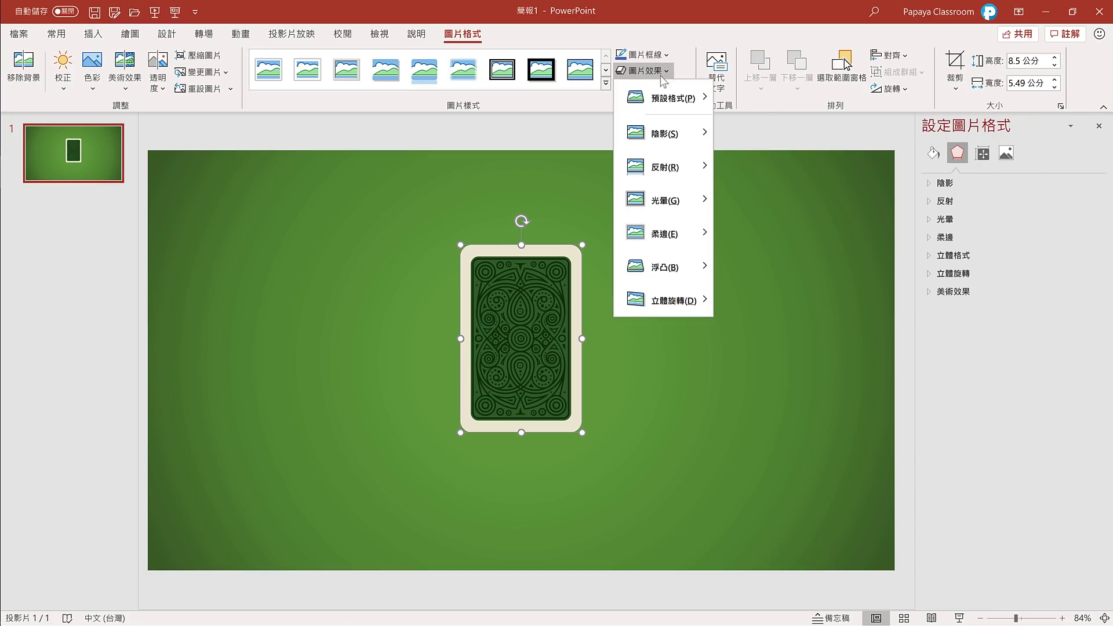
mouse_move(663, 132)
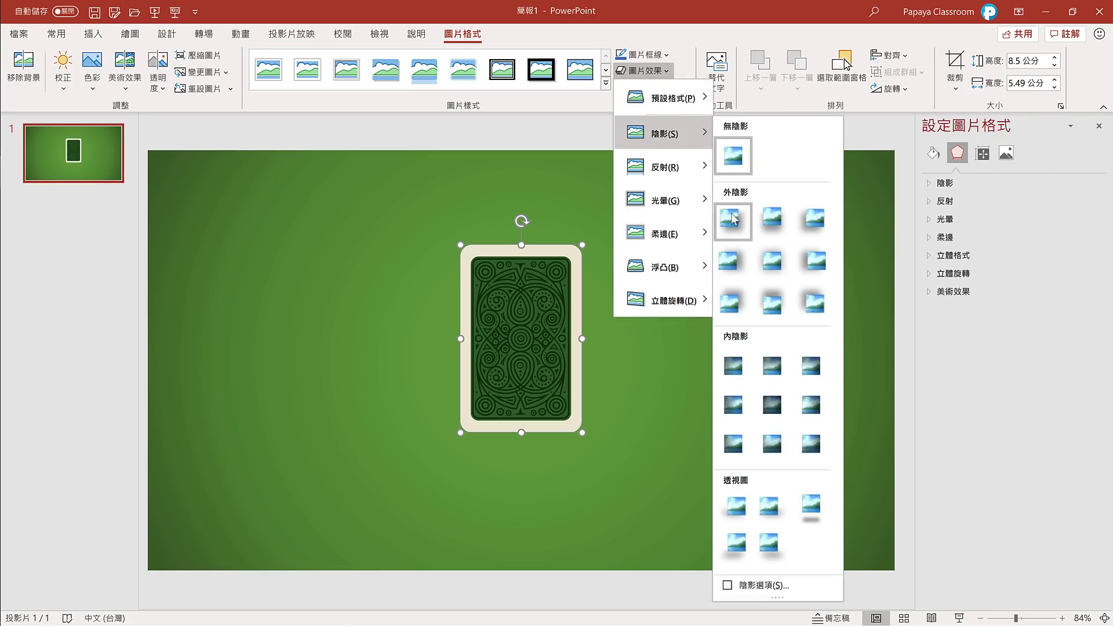
left_click(734, 219)
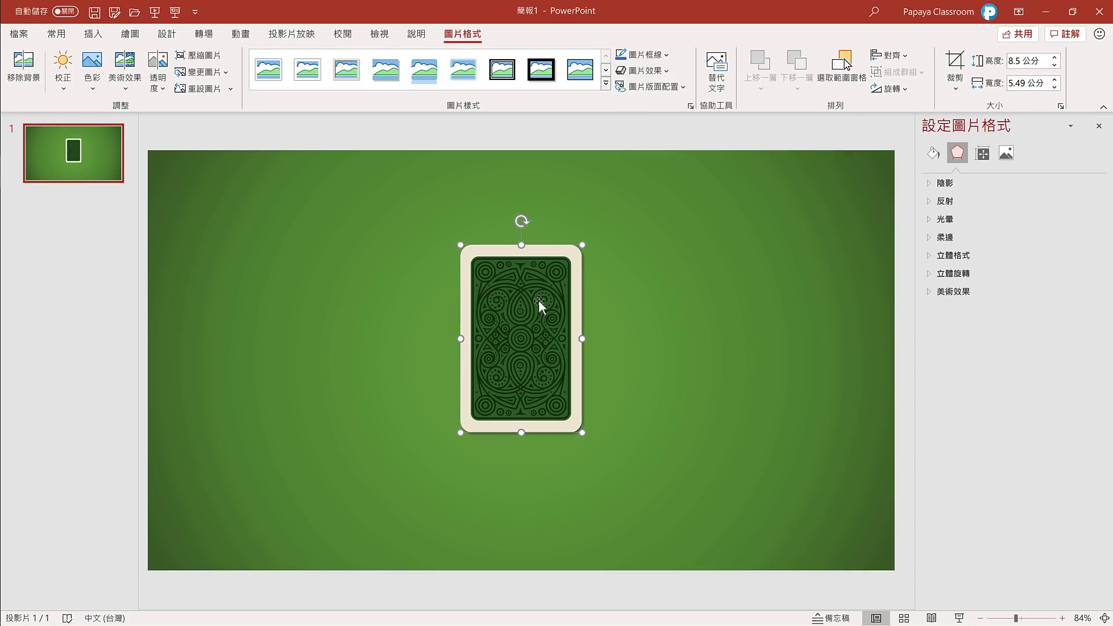
mouse_move(538, 300)
left_mouse_down()
mouse_move(318, 332)
mouse_move(726, 334)
left_mouse_up()
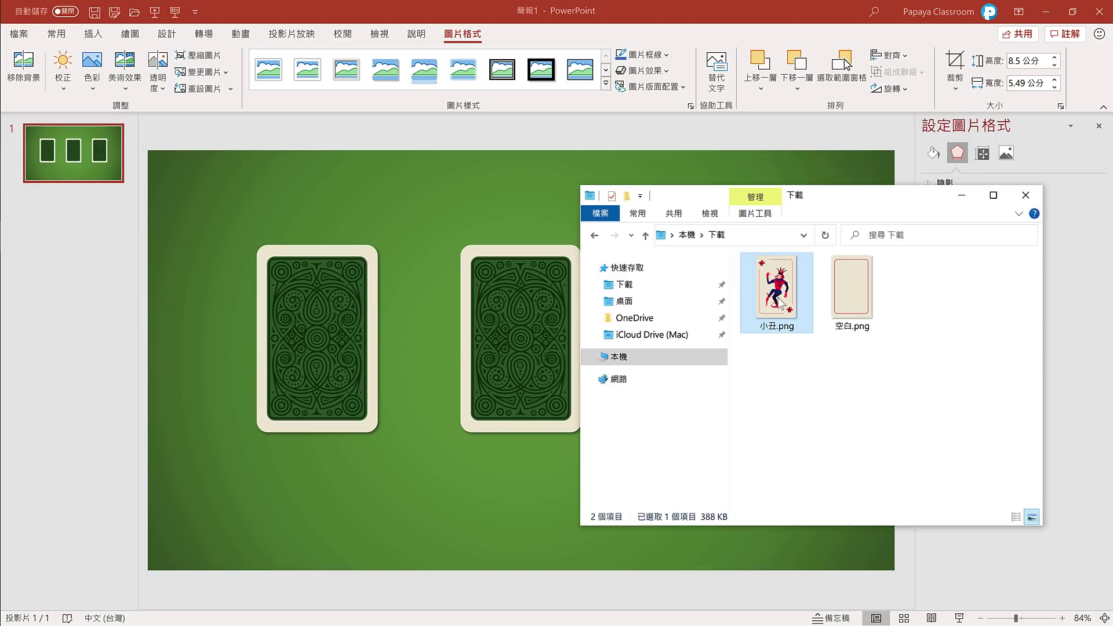
Cover the first and middle cards with the joker picture and the third with the blank card face
left_click_drag(780, 297, 329, 336)
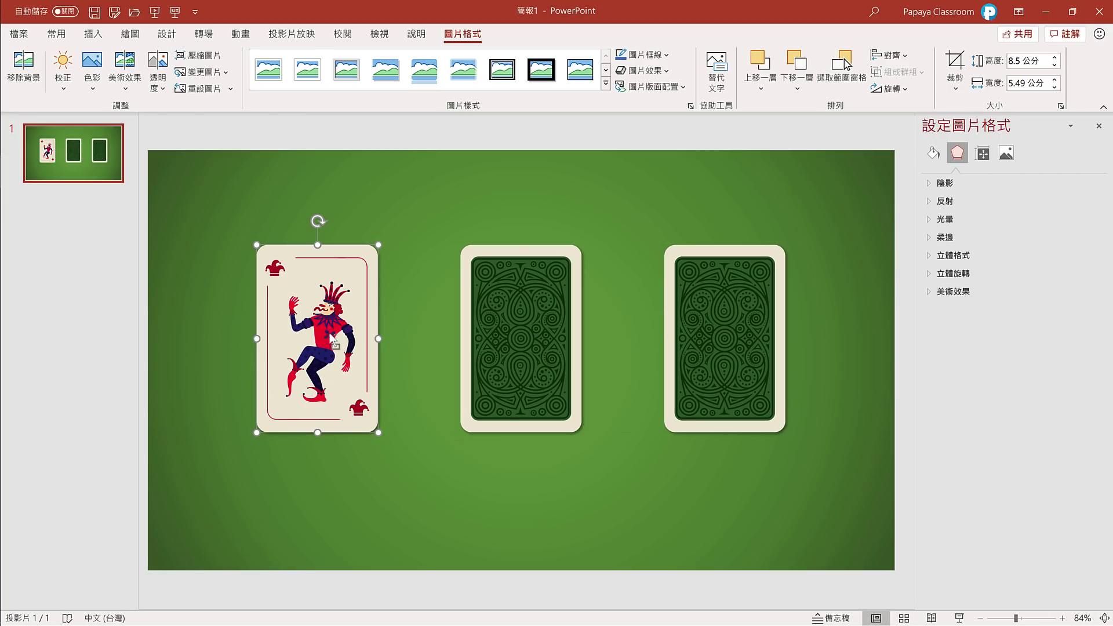
mouse_move(328, 336)
left_mouse_down()
mouse_move(536, 339)
mouse_move(528, 333)
left_mouse_up()
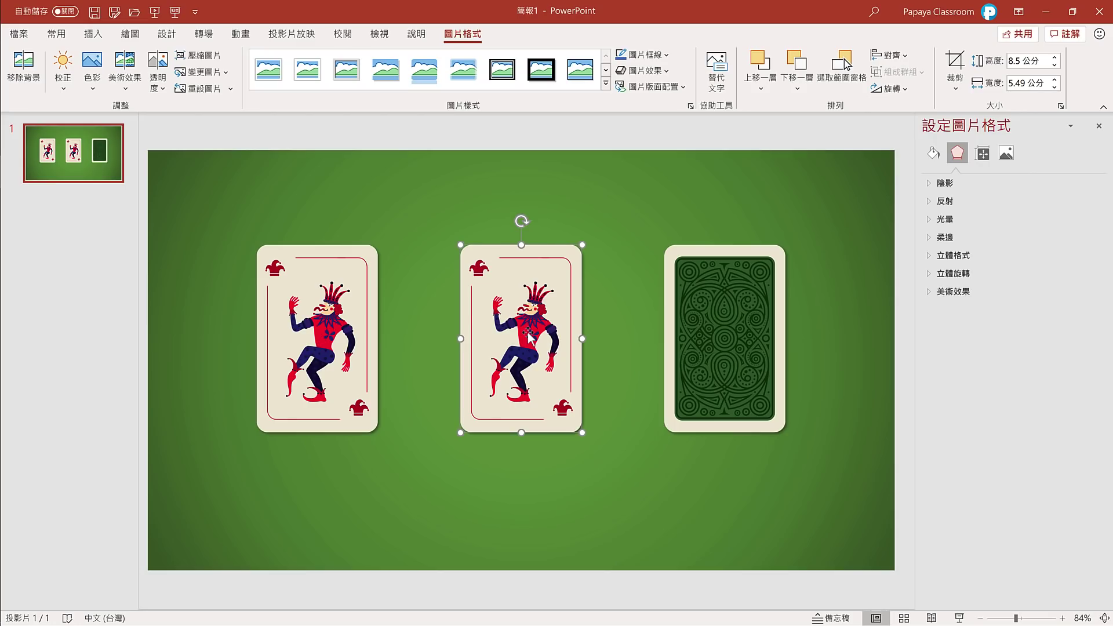
left_click_drag(491, 301, 720, 342)
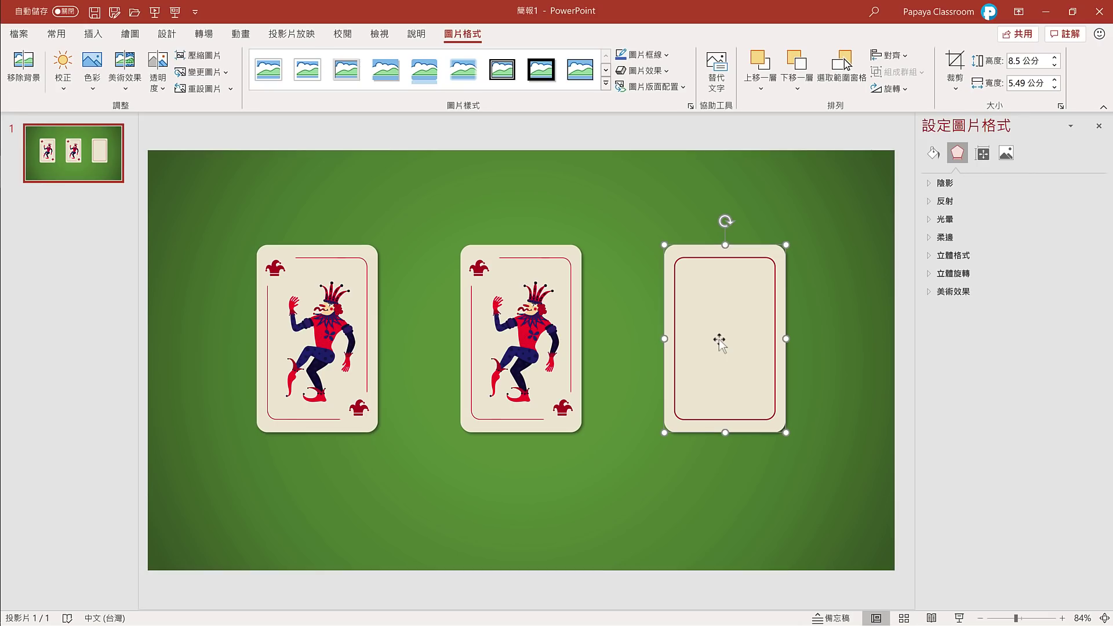
Insert the red gift-box 3D model found by searching the online library for 'gift'
left_click(90, 35)
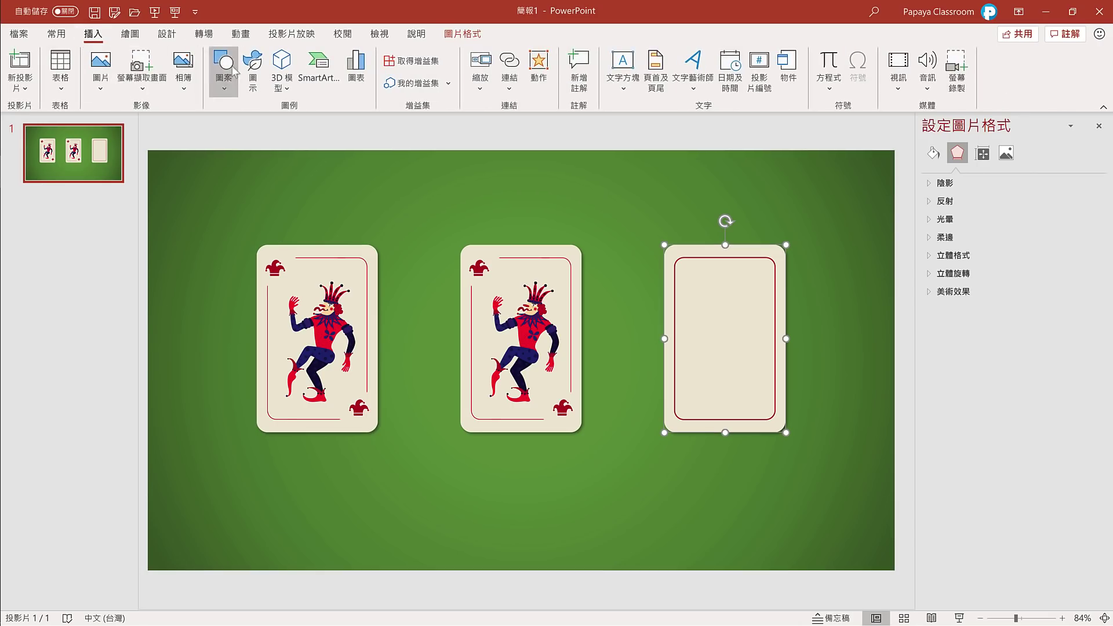
left_click(288, 66)
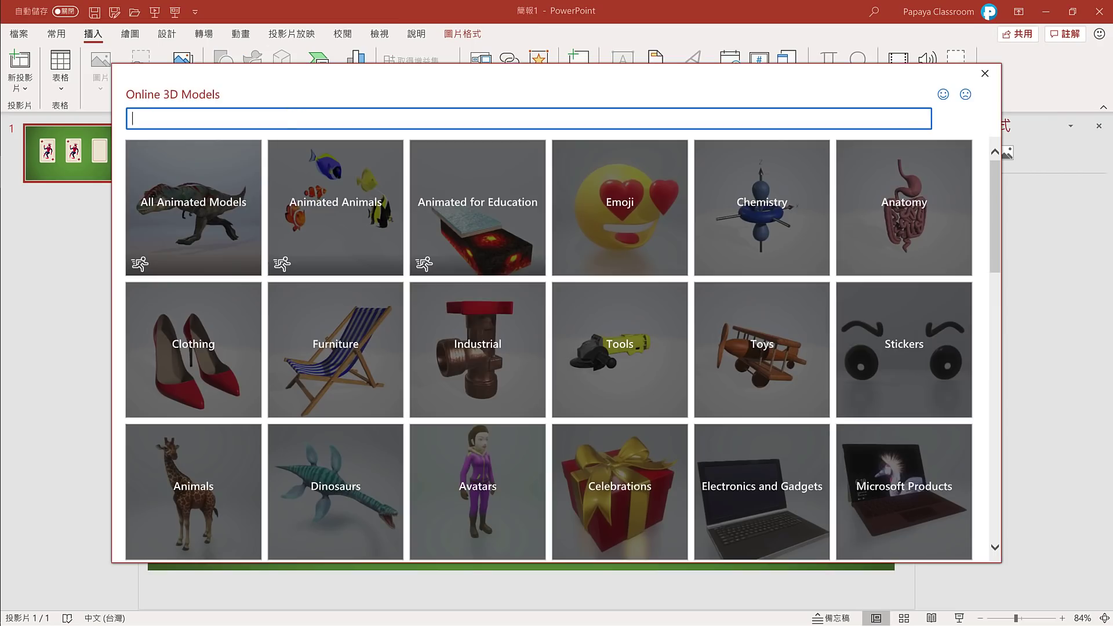
type("gift")
key("Return")
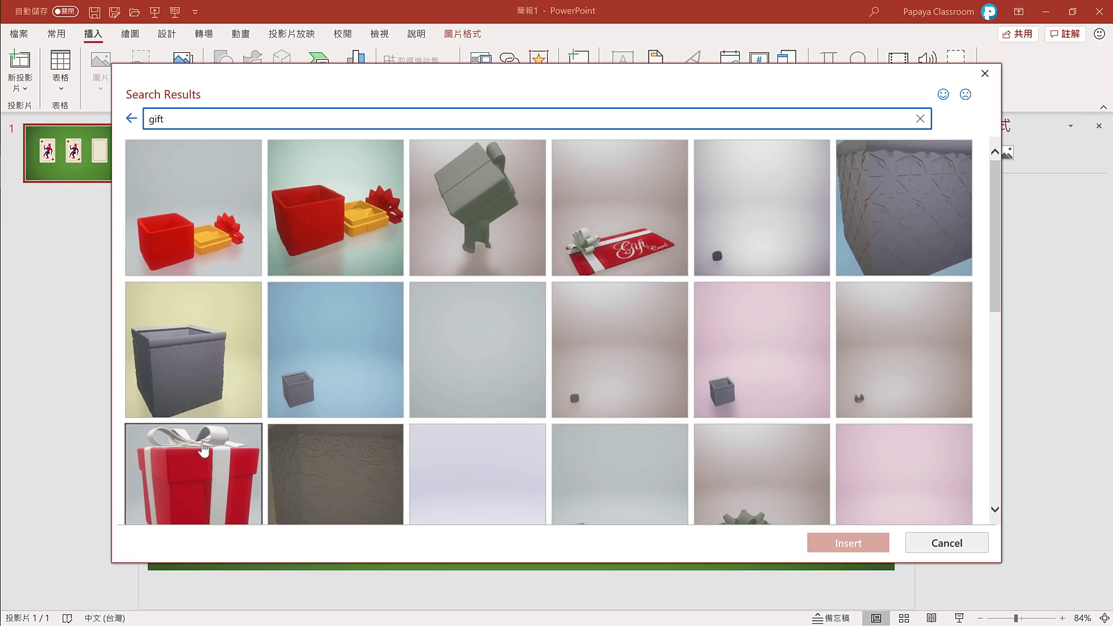
left_click(203, 443)
left_click(842, 543)
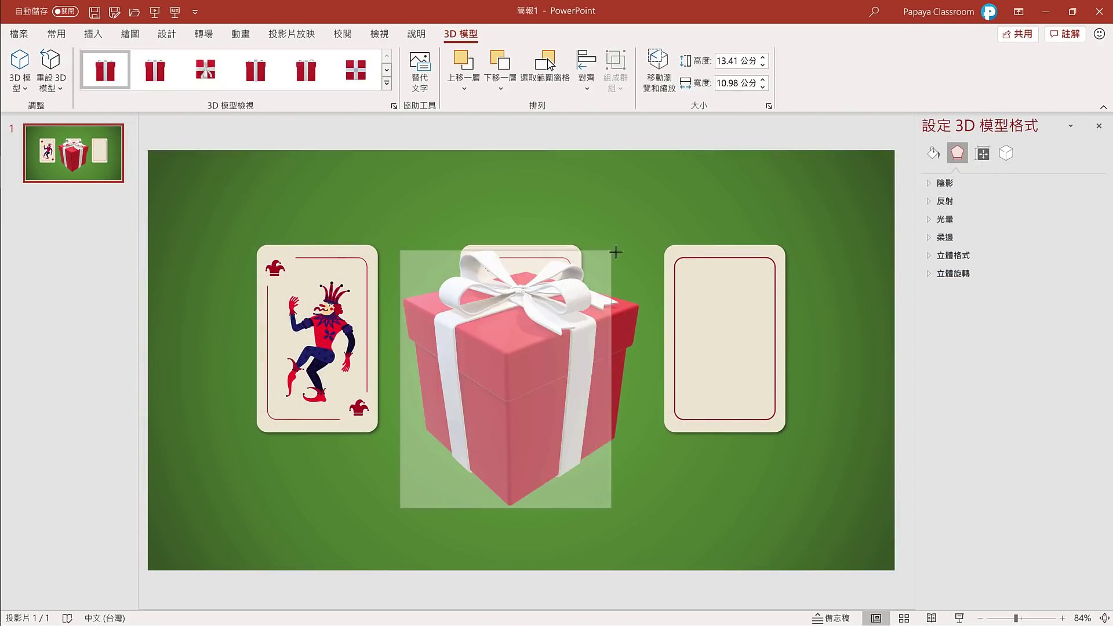
Shrink the gift onto the third card and group it with the blank card
left_click_drag(484, 433, 745, 319)
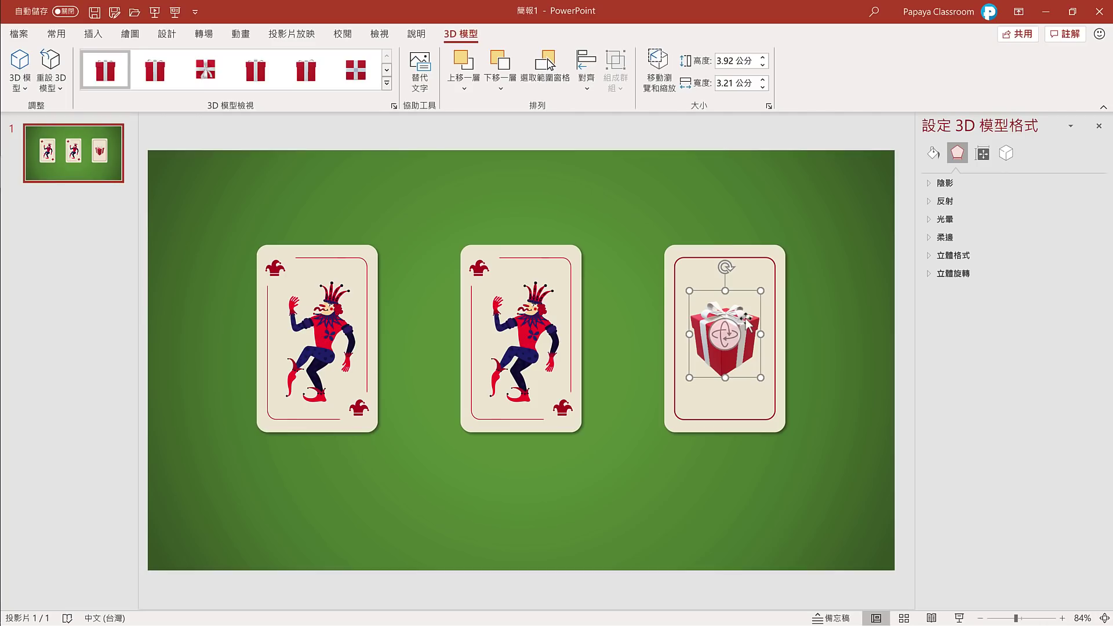
left_click(779, 269, "shift")
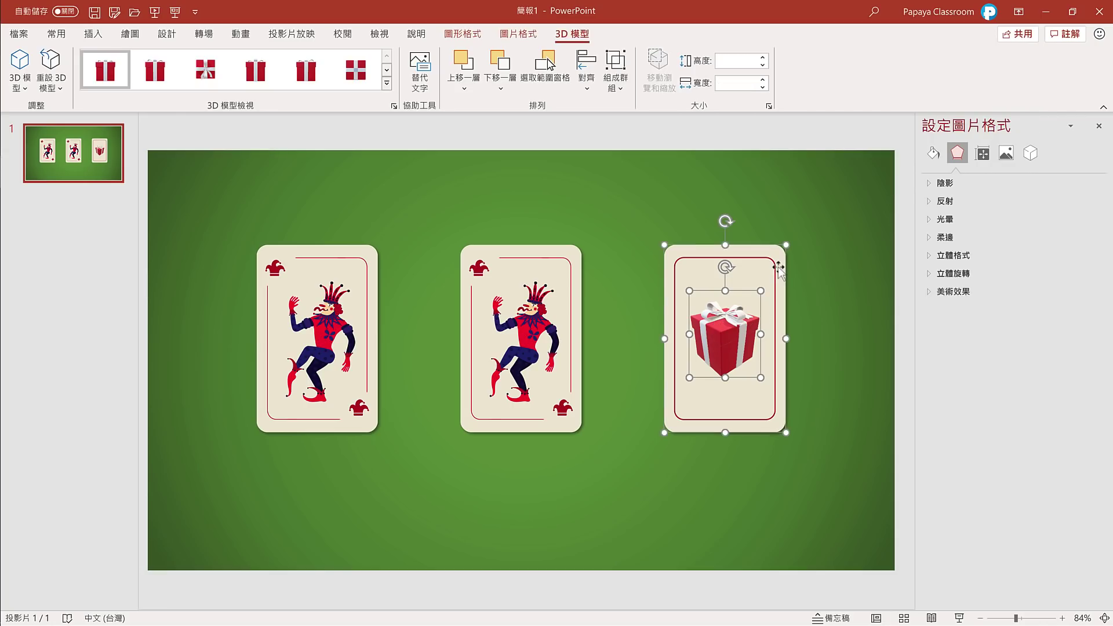
right_click(779, 268)
mouse_move(828, 363)
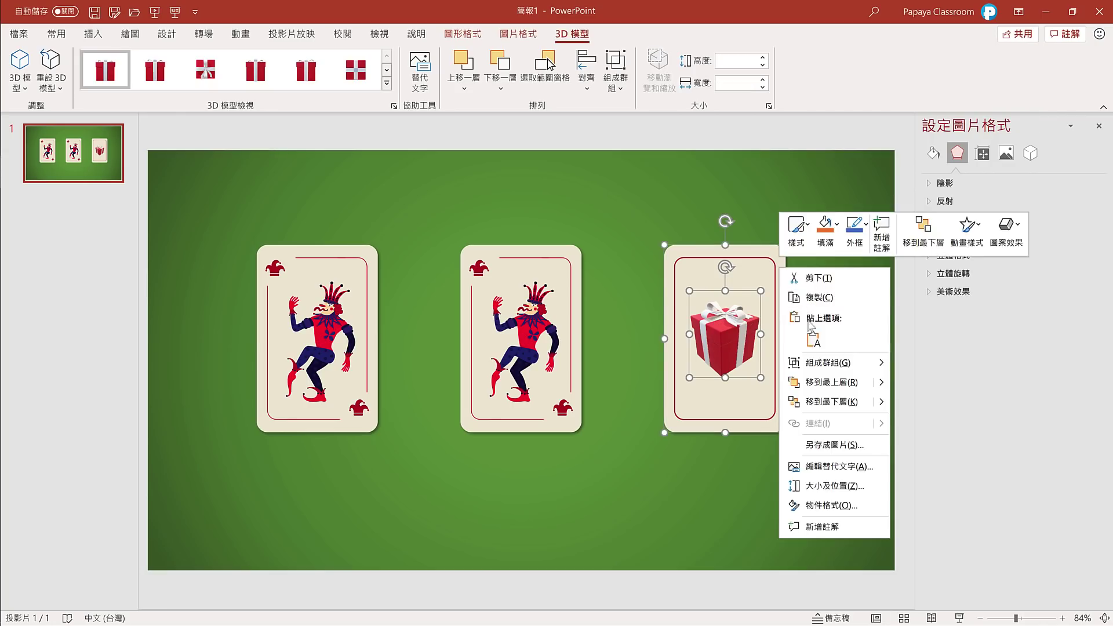
left_click(922, 365)
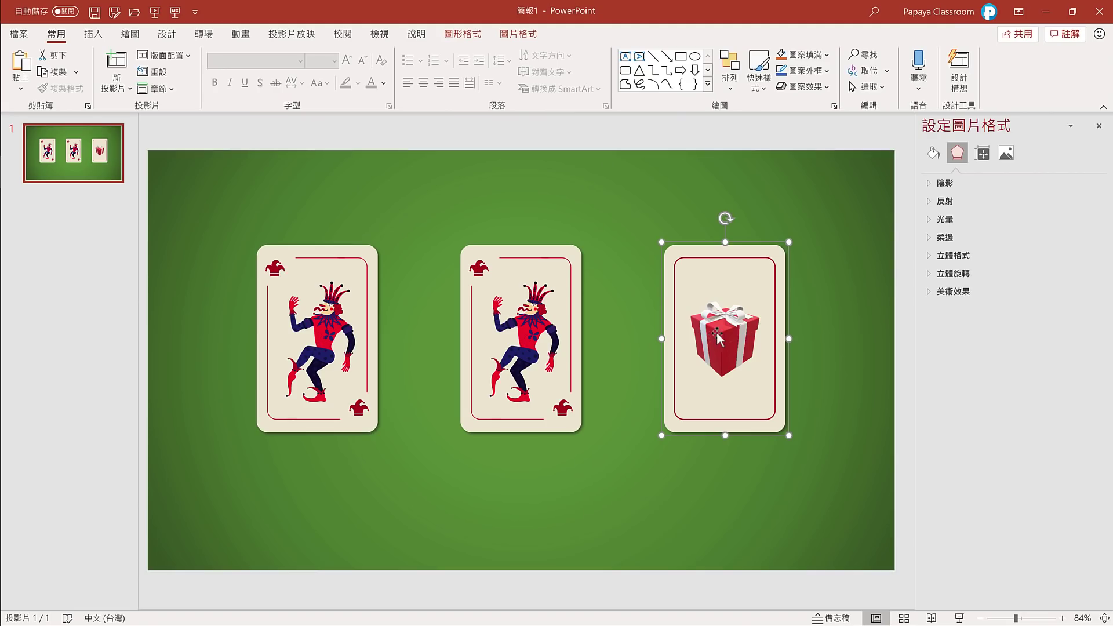
In the Selection Pane, name the front pictures 正面右, 正面中 and 正面左
left_click(868, 87)
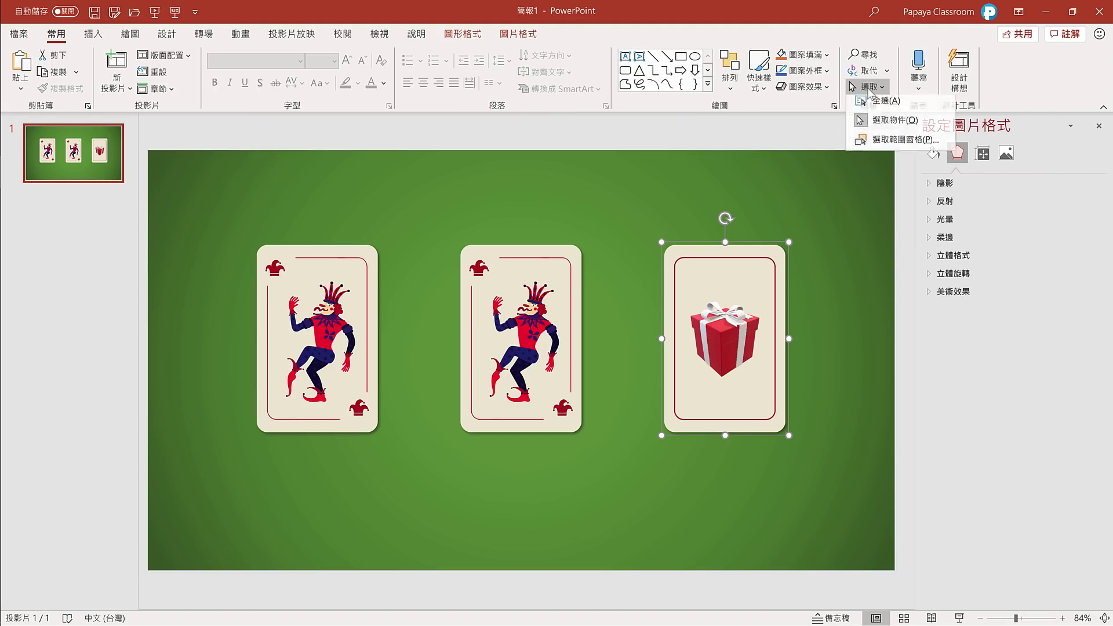
left_click(869, 142)
double_click(946, 177)
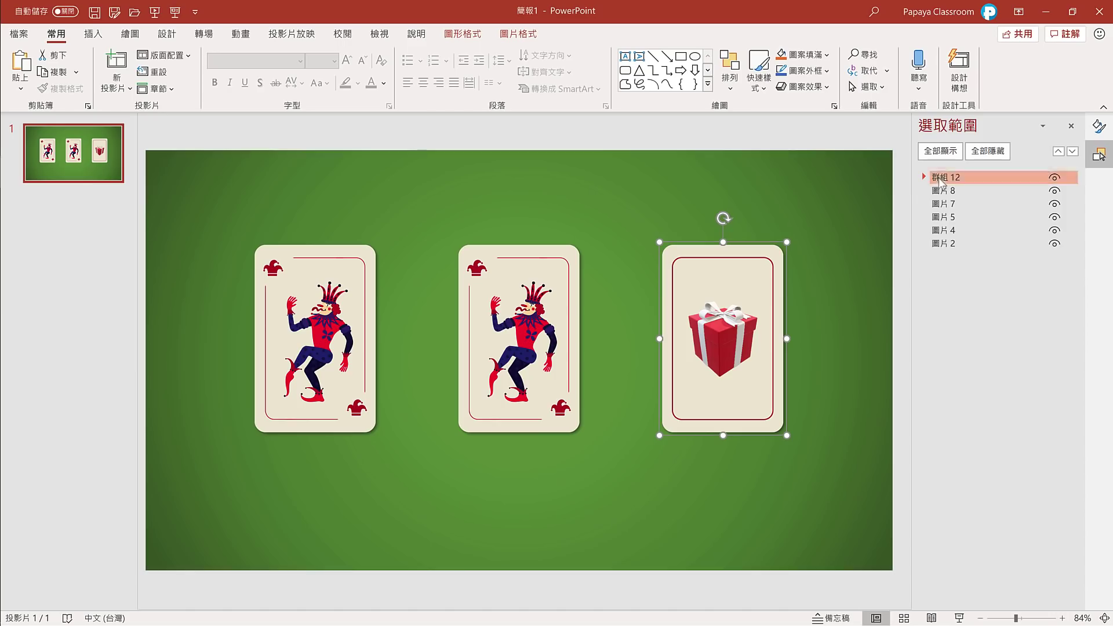
type("正面右")
key("Return")
double_click(943, 191)
type("正面中")
double_click(943, 203)
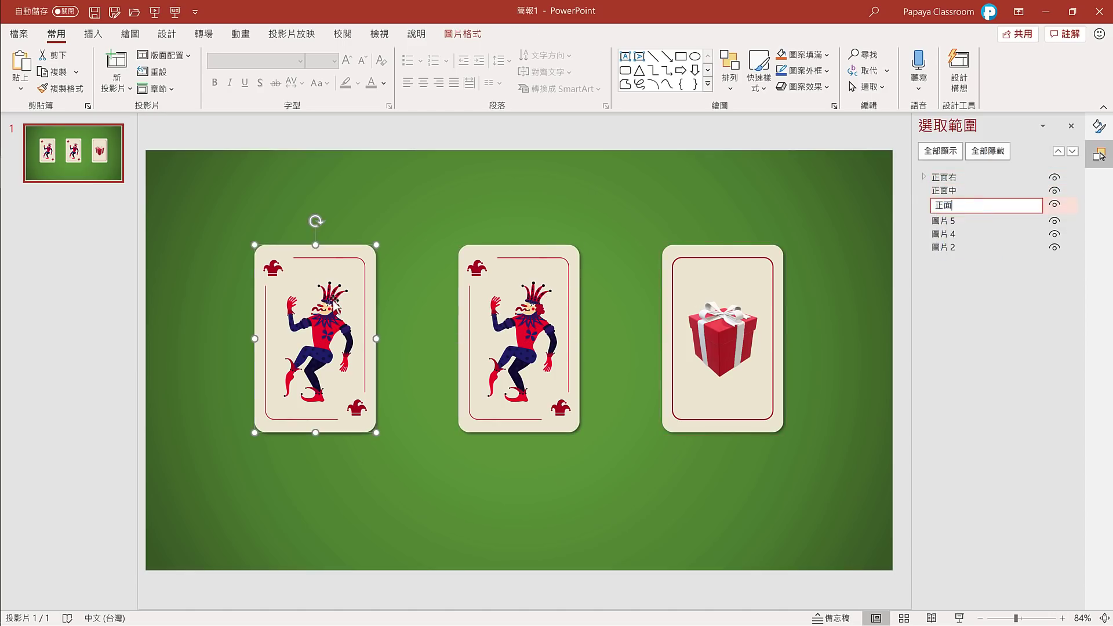
type("正面左")
Name the three card-back pictures 背面右, 背面左 and 背面中
double_click(943, 216)
type("背面XO")
key("Return")
double_click(943, 231)
type("背面左")
double_click(943, 243)
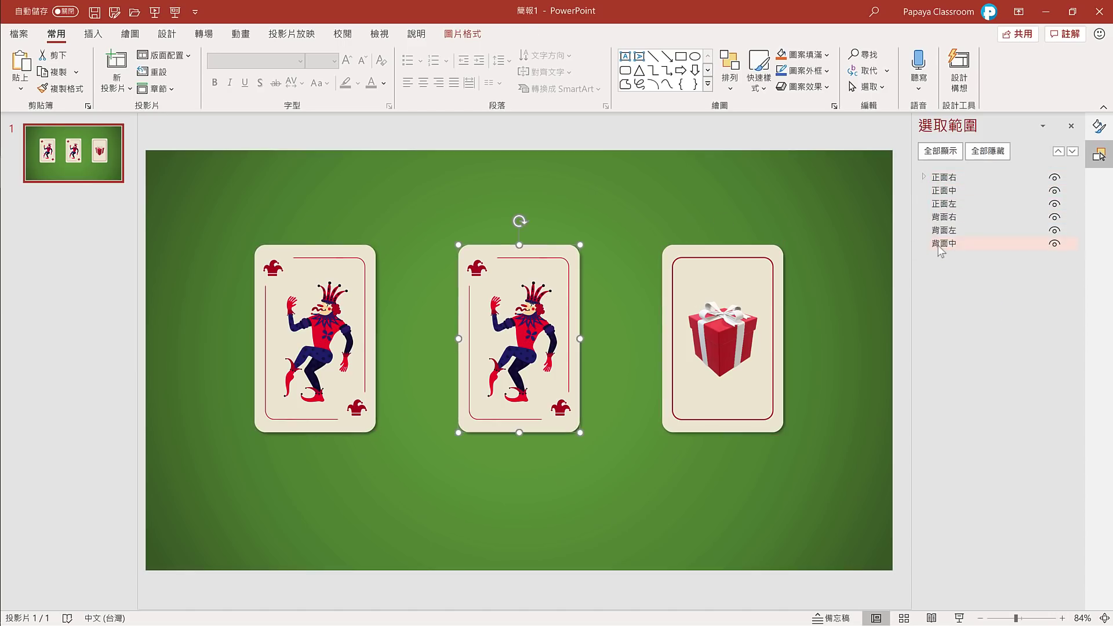
type("背面中")
Reorder the pane so each 正面 item sits directly above its matching 背面 item
left_click_drag(963, 177, 967, 238)
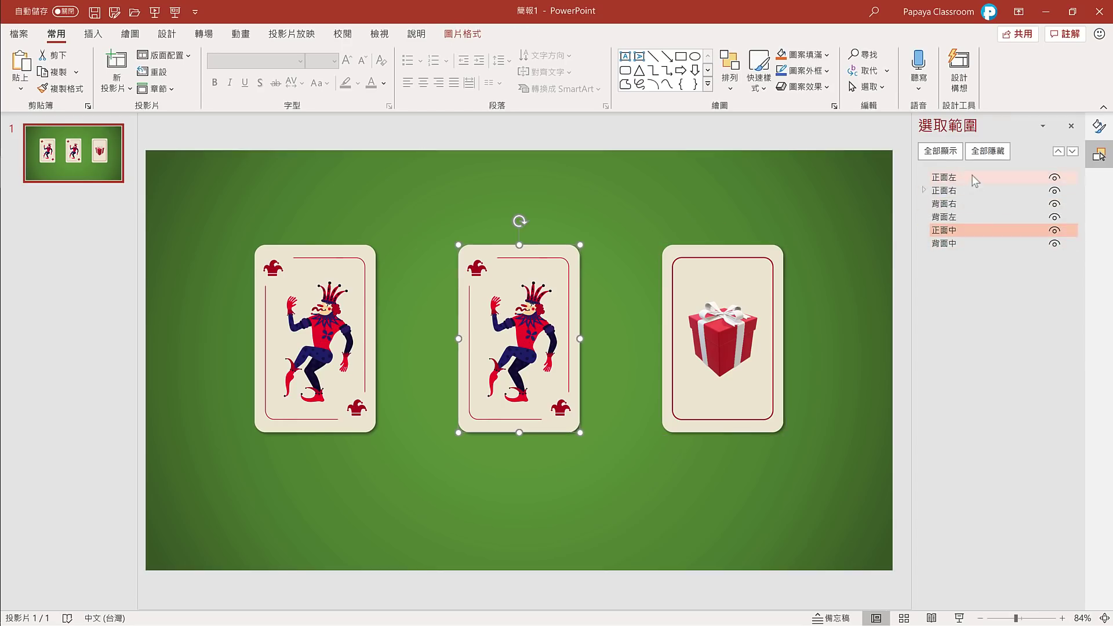
left_click_drag(972, 177, 972, 214)
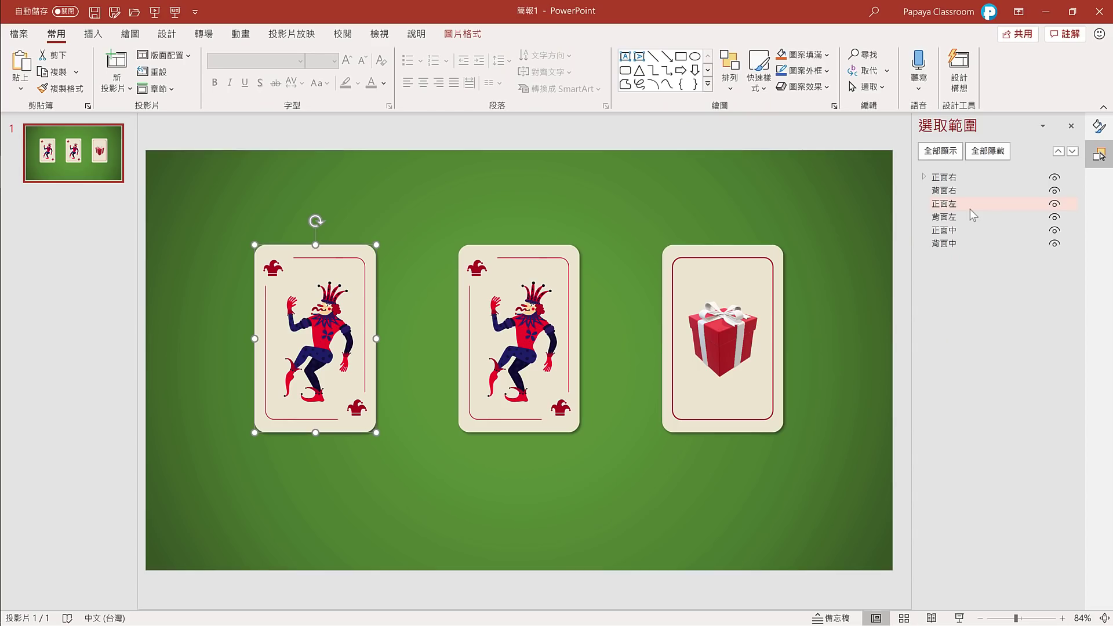
key("ctrl+a")
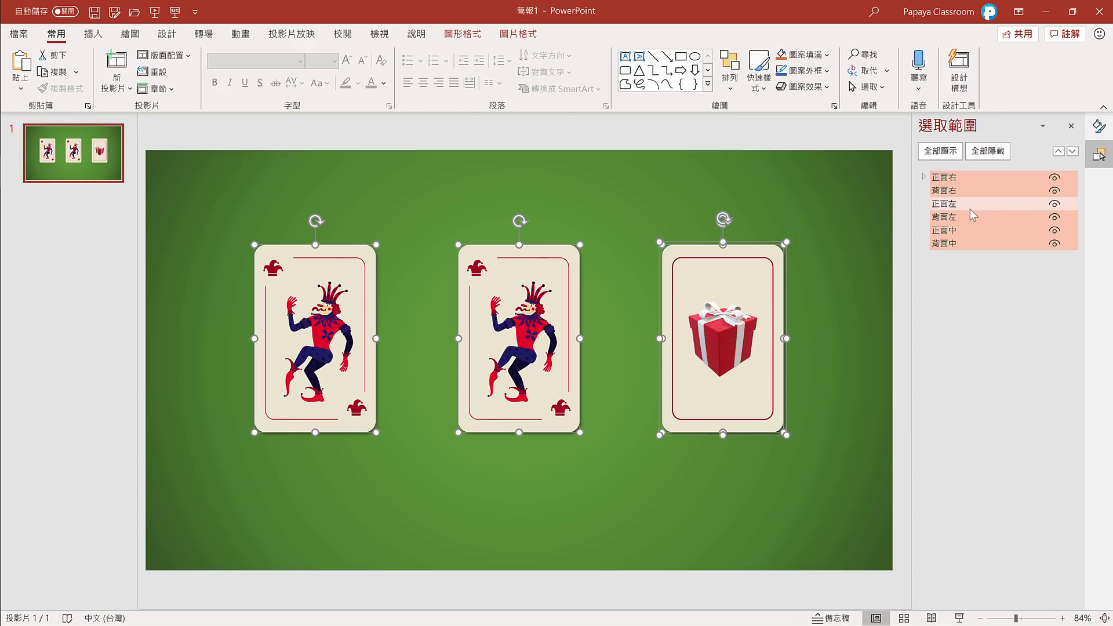
Open the Format Picture 3-D Rotation settings for the selected cards
left_click(807, 89)
mouse_move(823, 315)
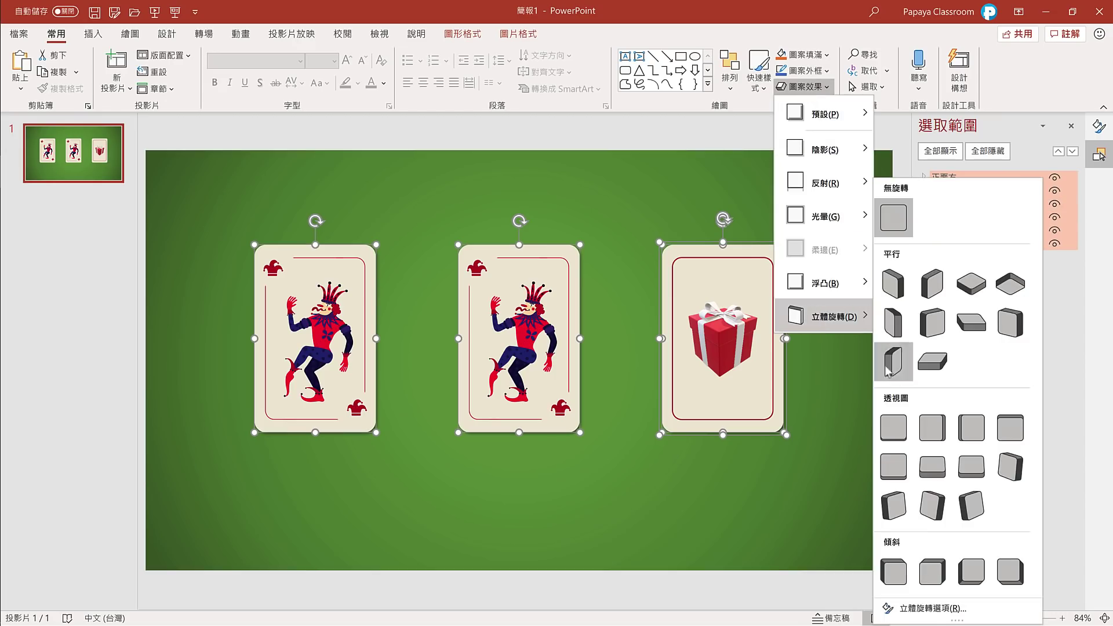
key("Escape")
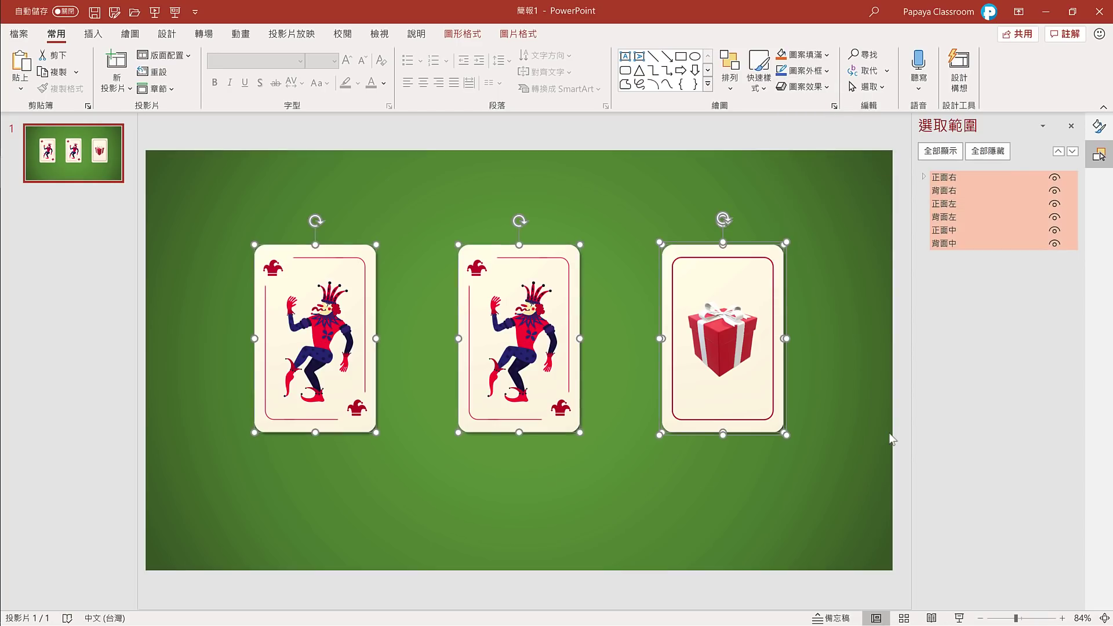
left_click(1099, 127)
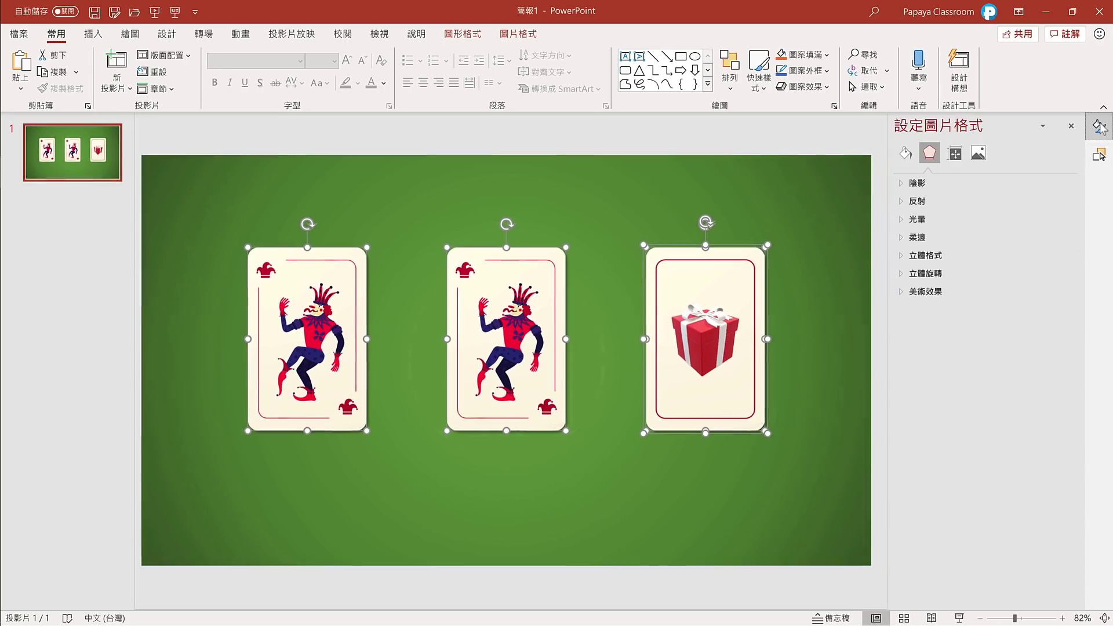
left_click(927, 274)
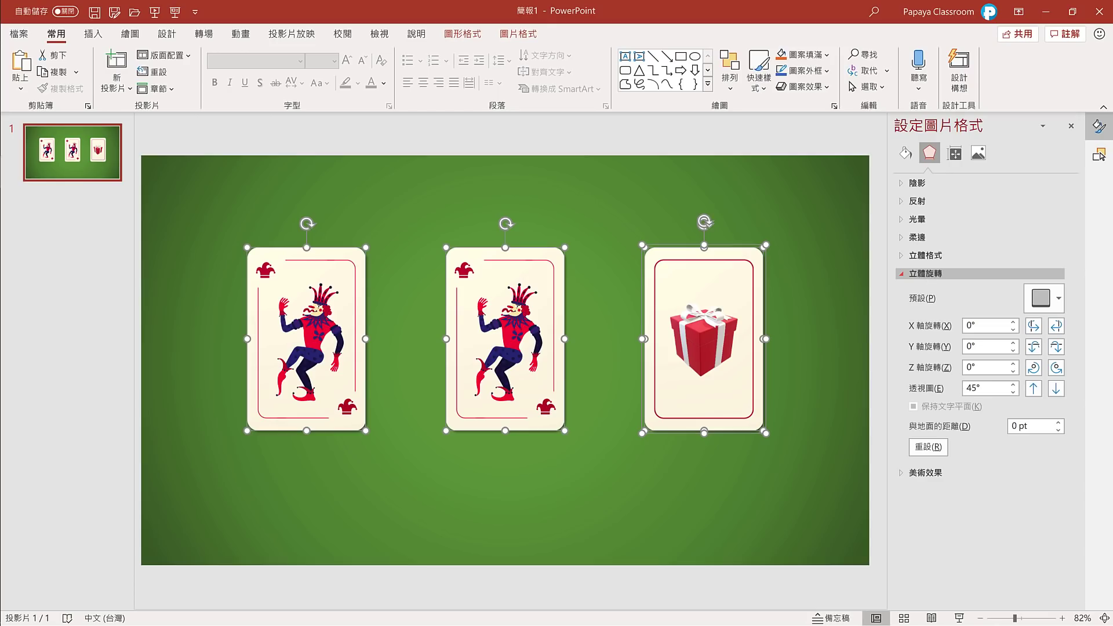
Select the three front faces and set their X rotation to 180°
left_click(319, 310)
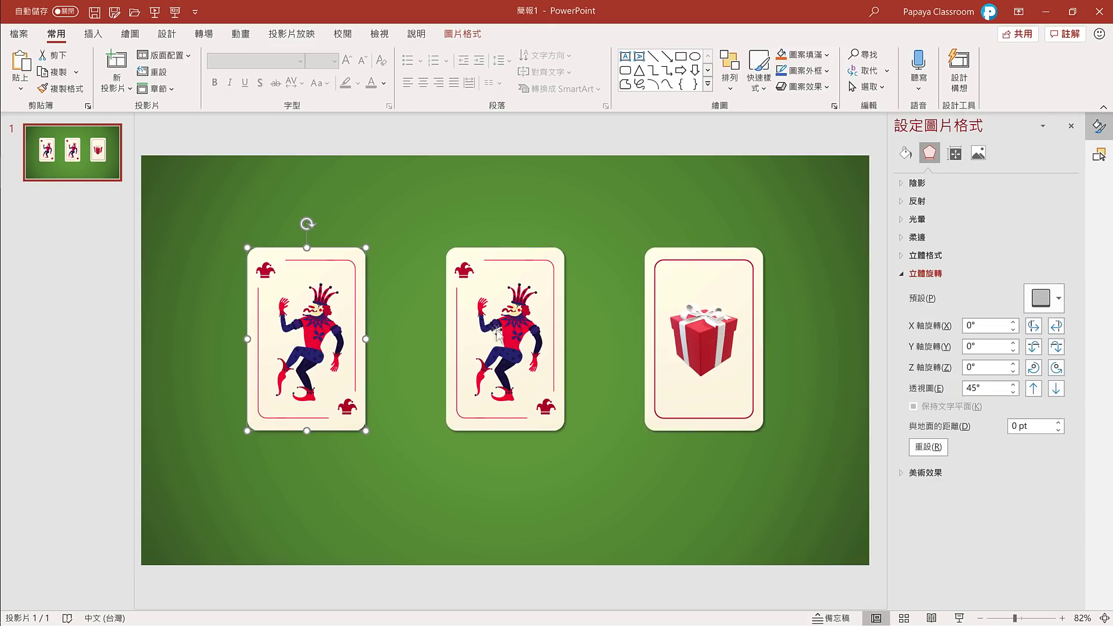
left_click(493, 326, "shift")
left_click(697, 332, "shift")
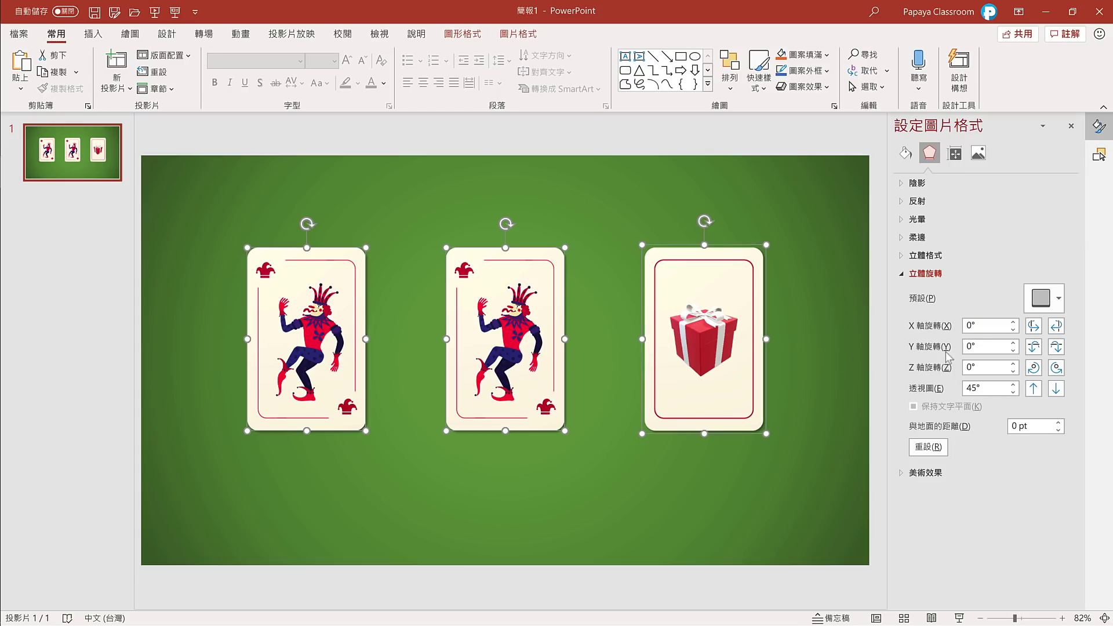
double_click(985, 325)
type("180")
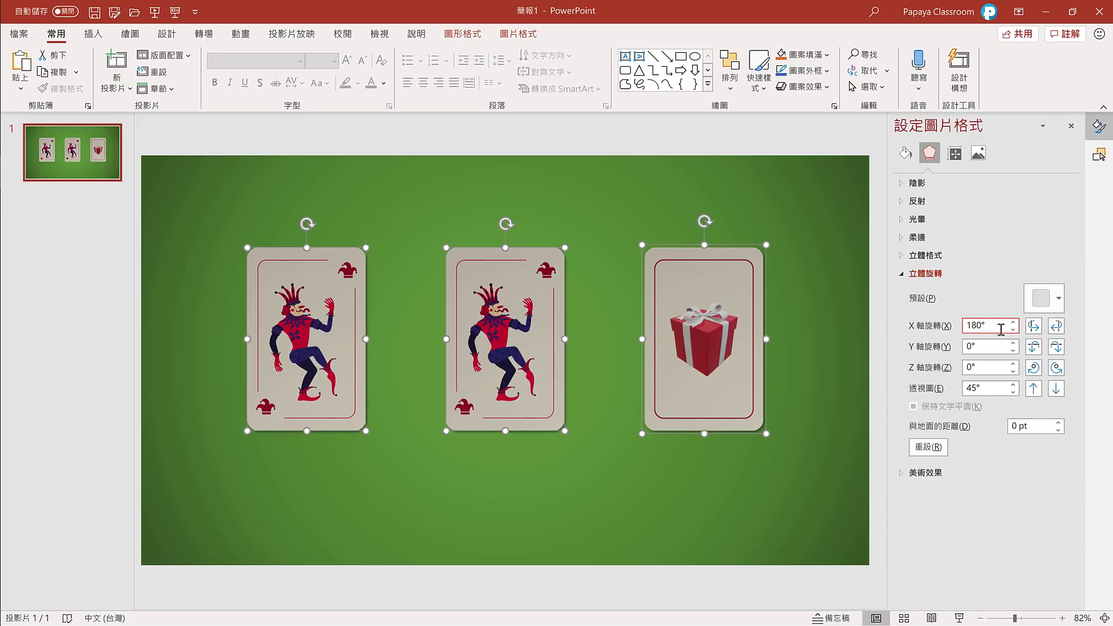
left_click(1099, 155)
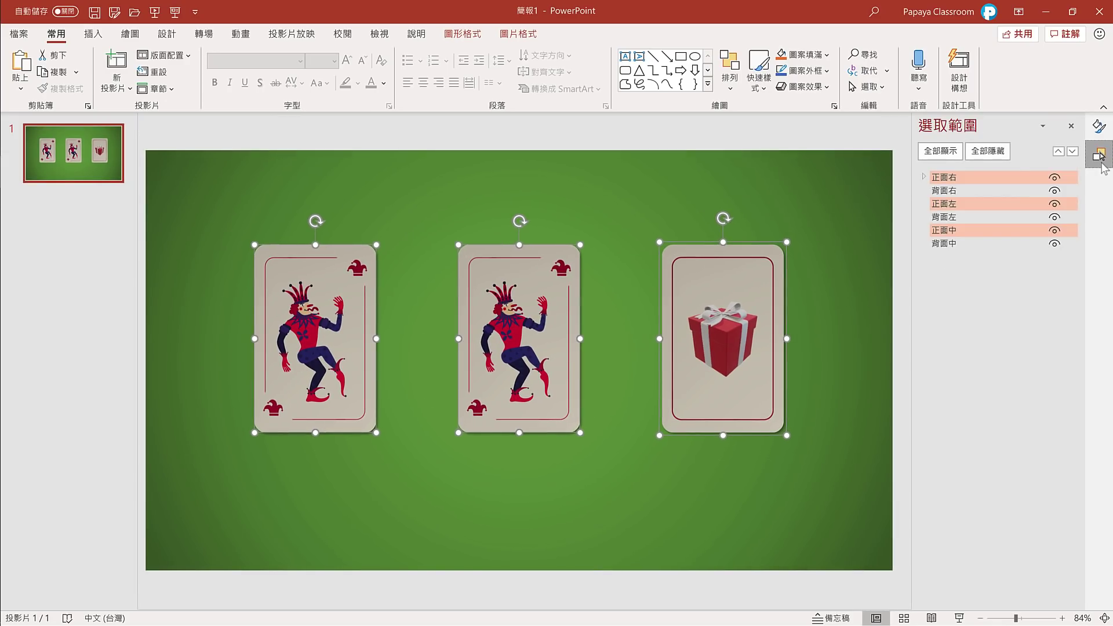
Move 正面右 beneath 背面右 so all backs show, then duplicate slide 1
left_click_drag(1009, 177, 1005, 250)
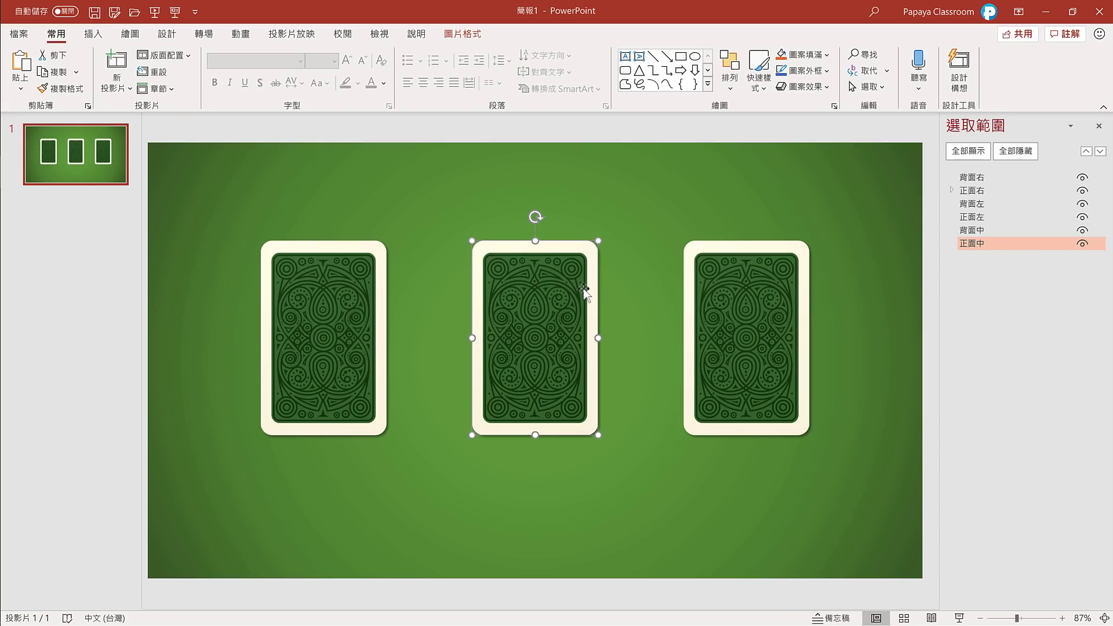
left_click(115, 168)
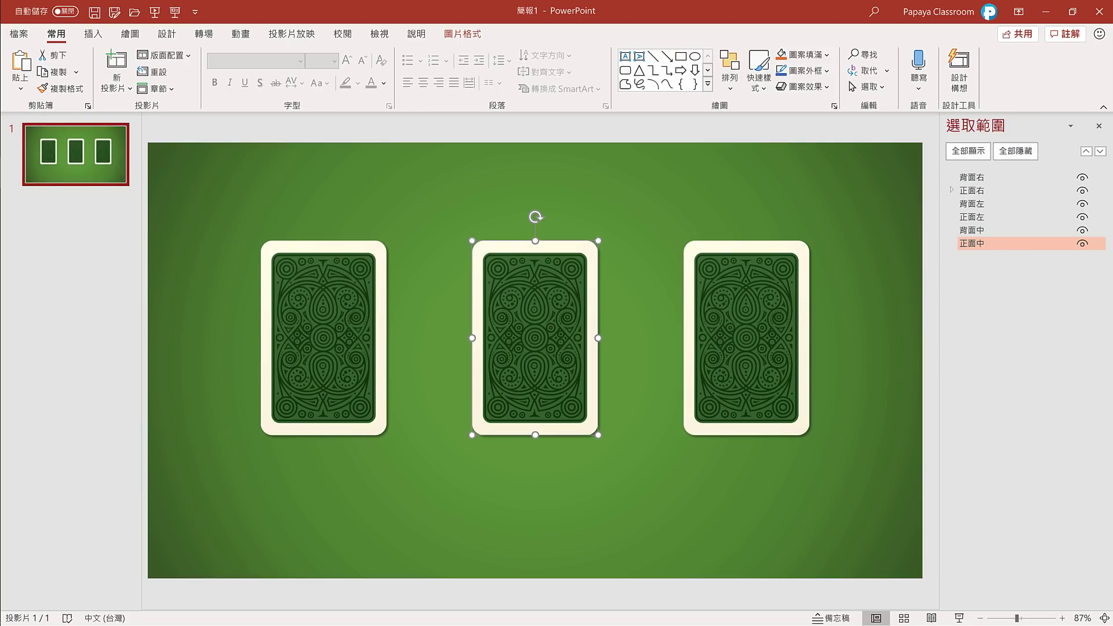
key("ctrl+d")
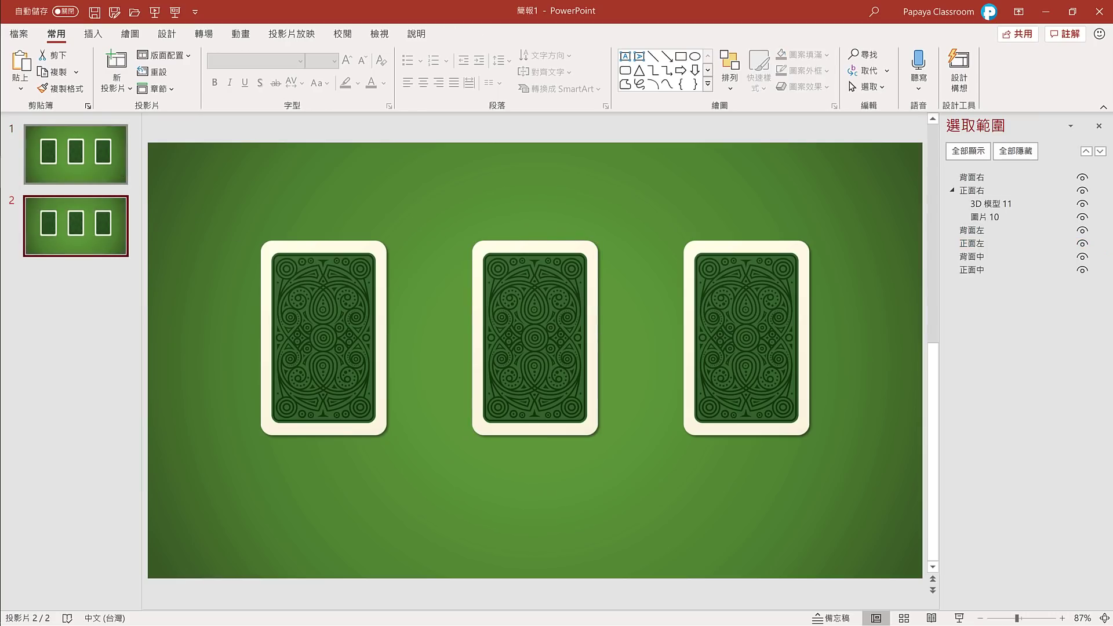
Rotate the right card's back 180° around X and move 背面右 below 正面右
left_click(732, 319)
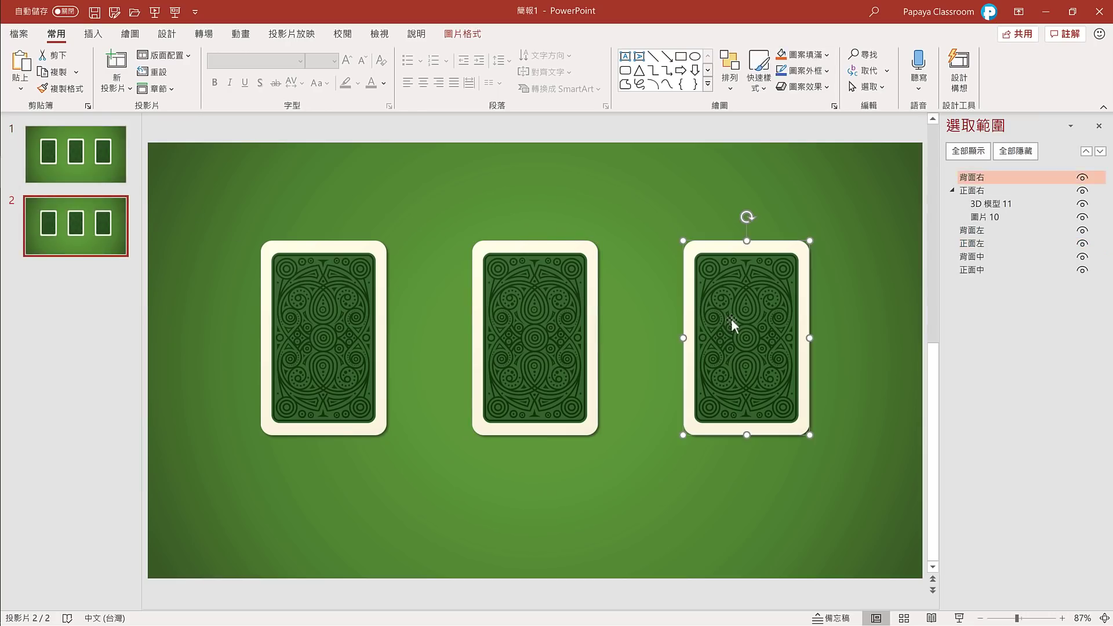
left_click(834, 105)
left_click(996, 324)
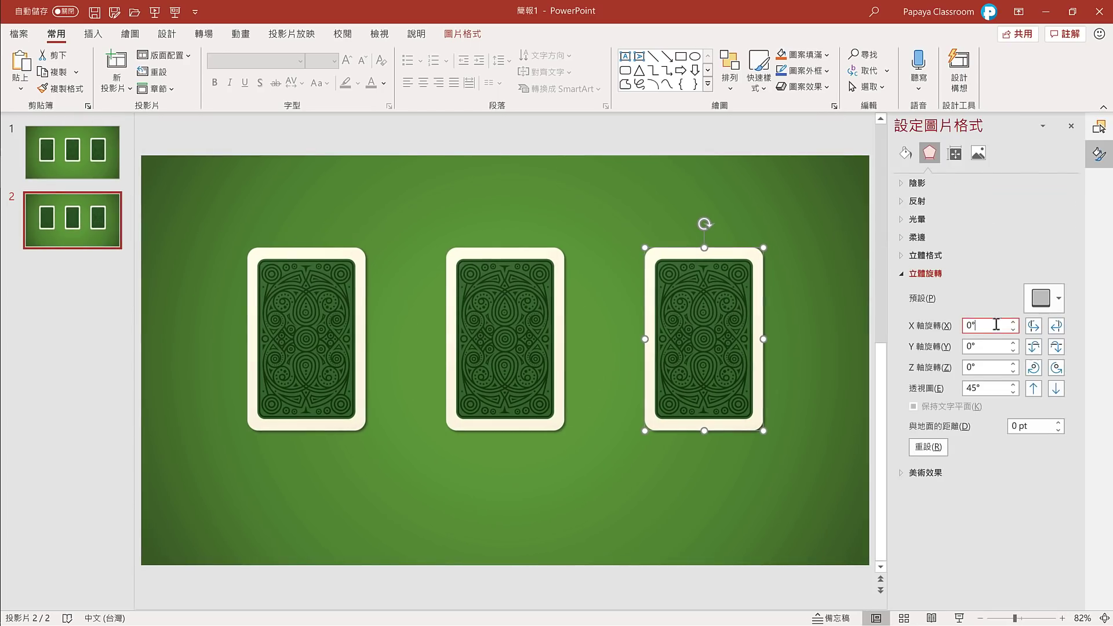
key("BackSpace")
key("BackSpace")
type("180")
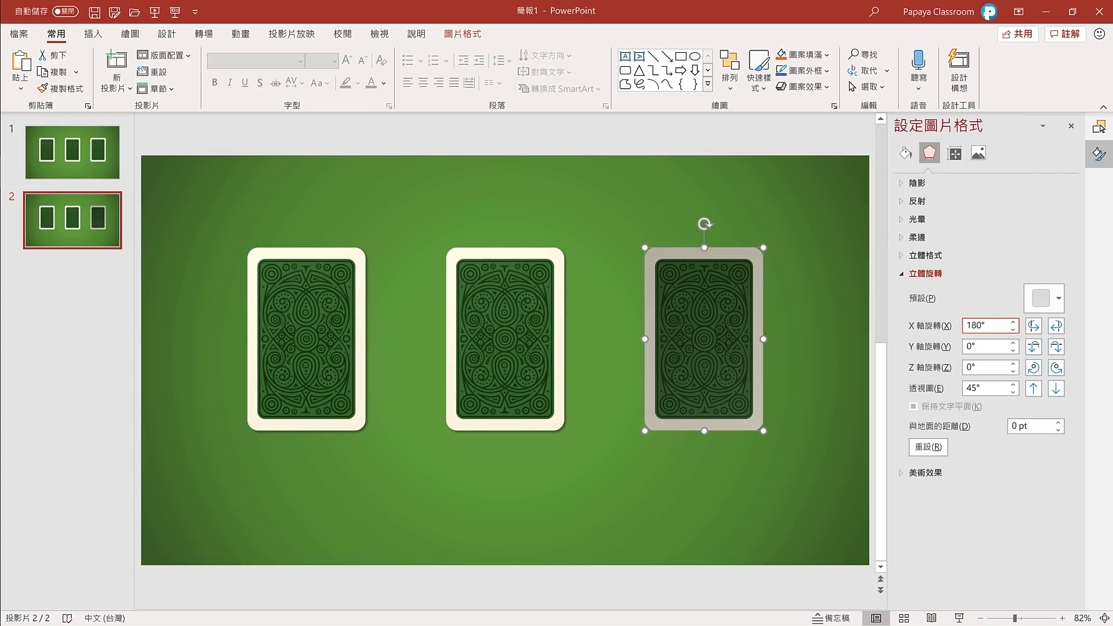
left_click(1098, 127)
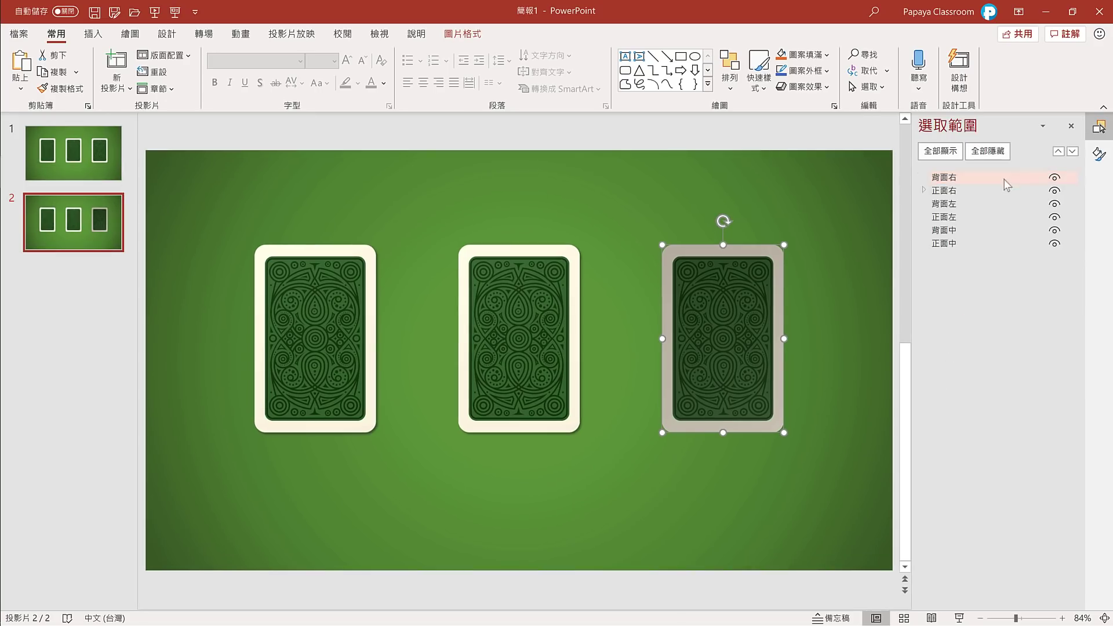
left_click_drag(1007, 184, 1006, 203)
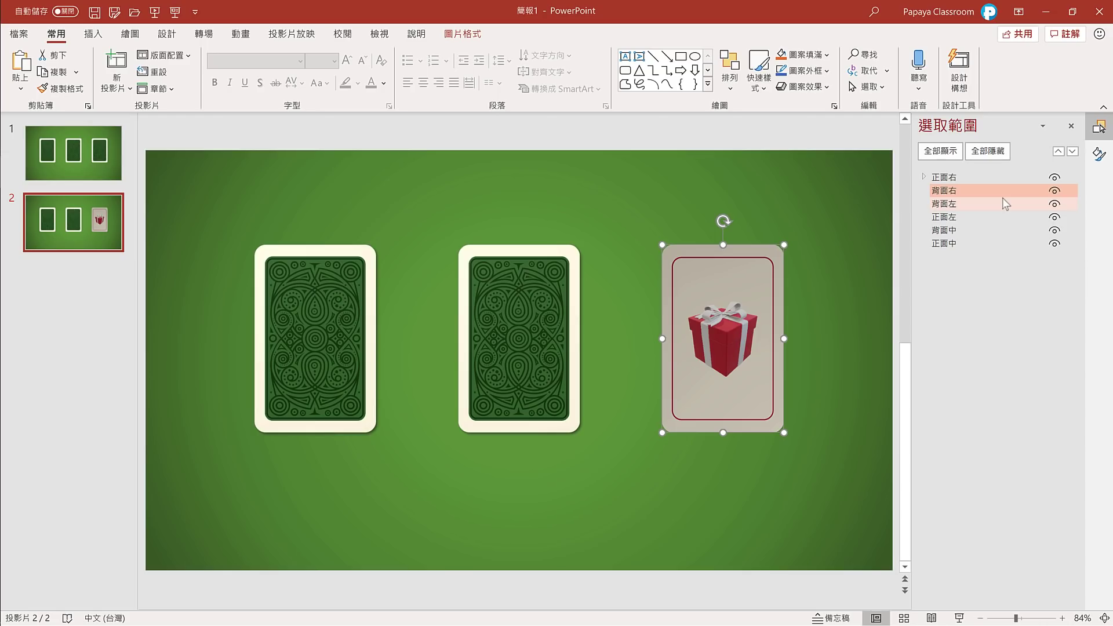
Set the right front 正面右's X rotation to 359.9°
left_click(749, 301)
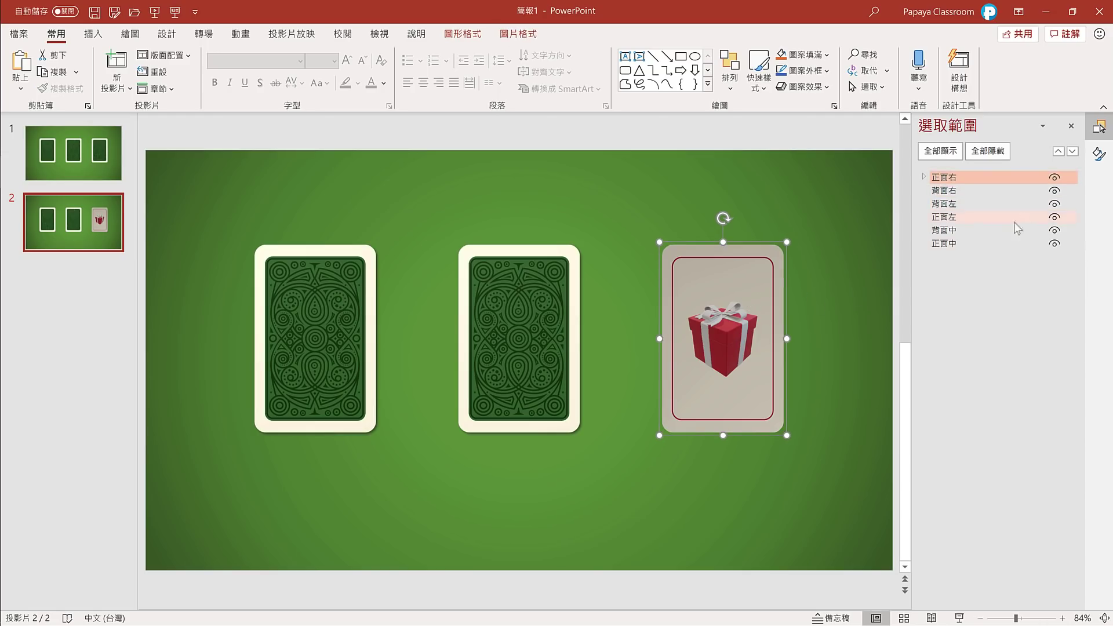
left_click(1099, 153)
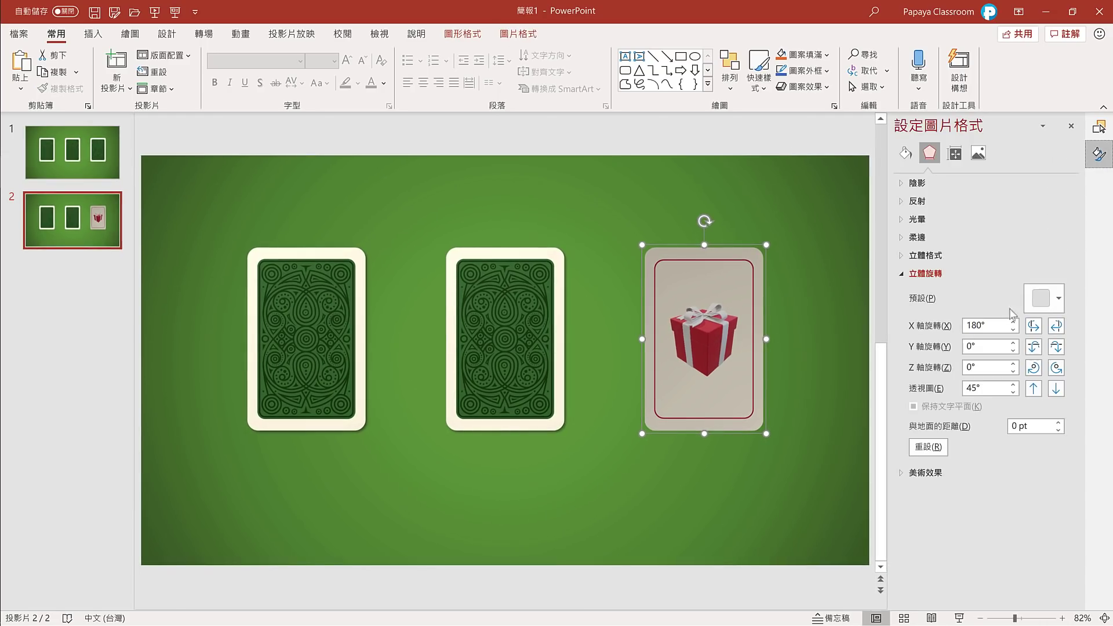
double_click(996, 326)
type("36")
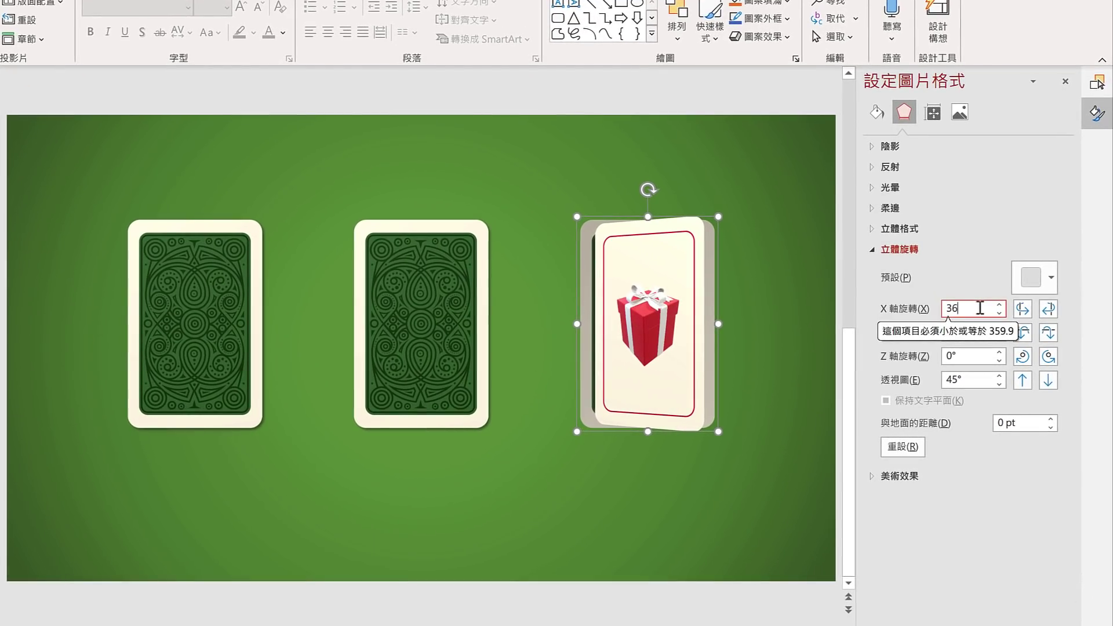
key("BackSpace")
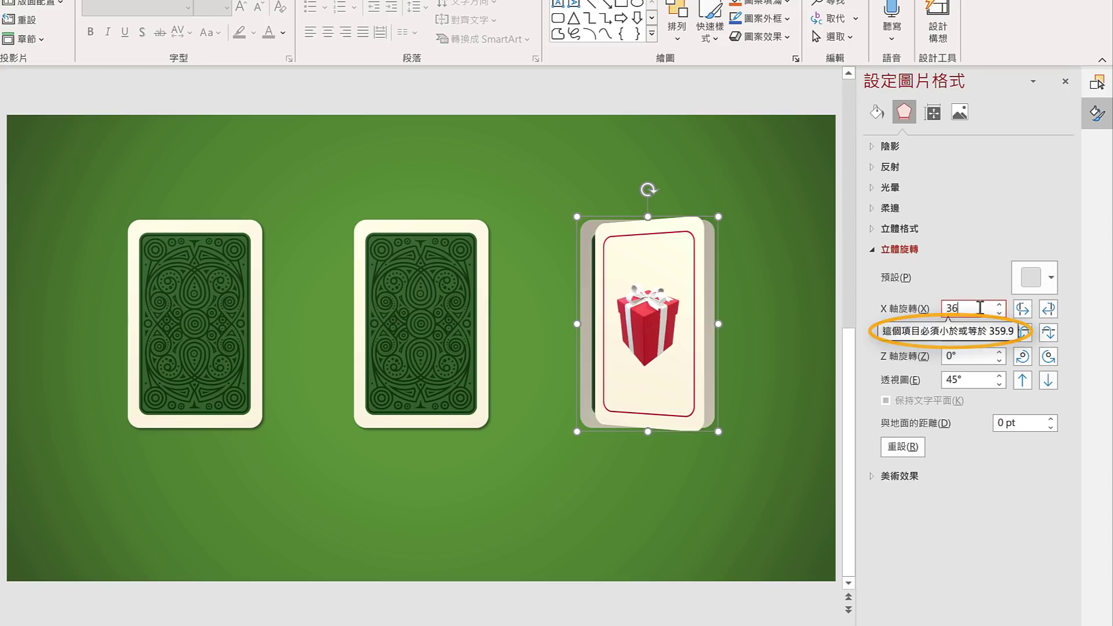
type("59.9")
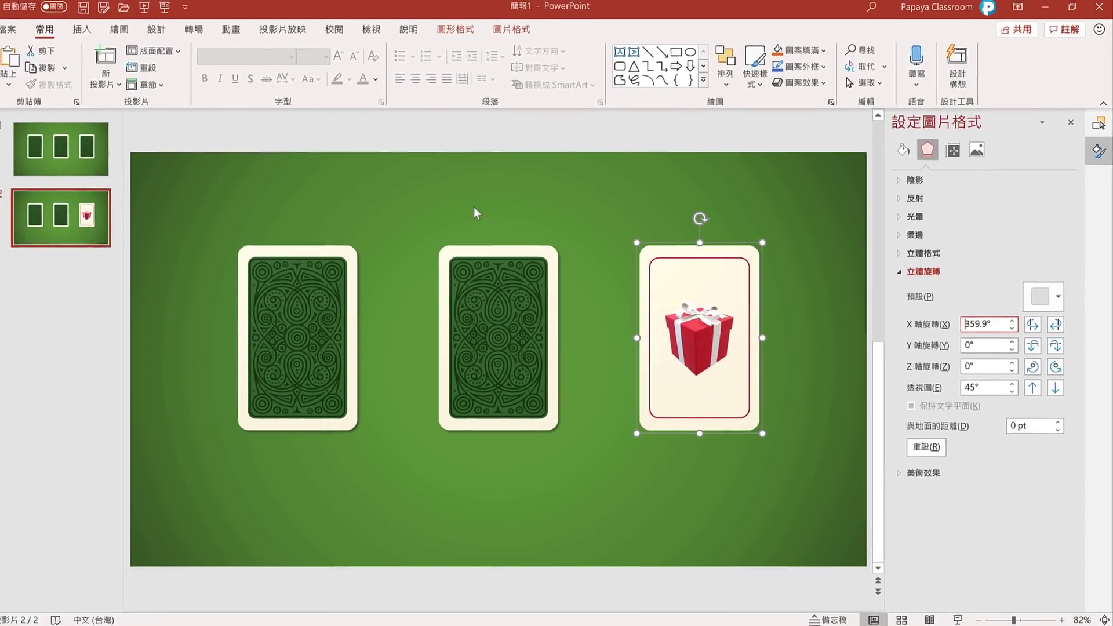
Apply the Morph transition to slide 2 and duplicate slide 1
left_click(203, 34)
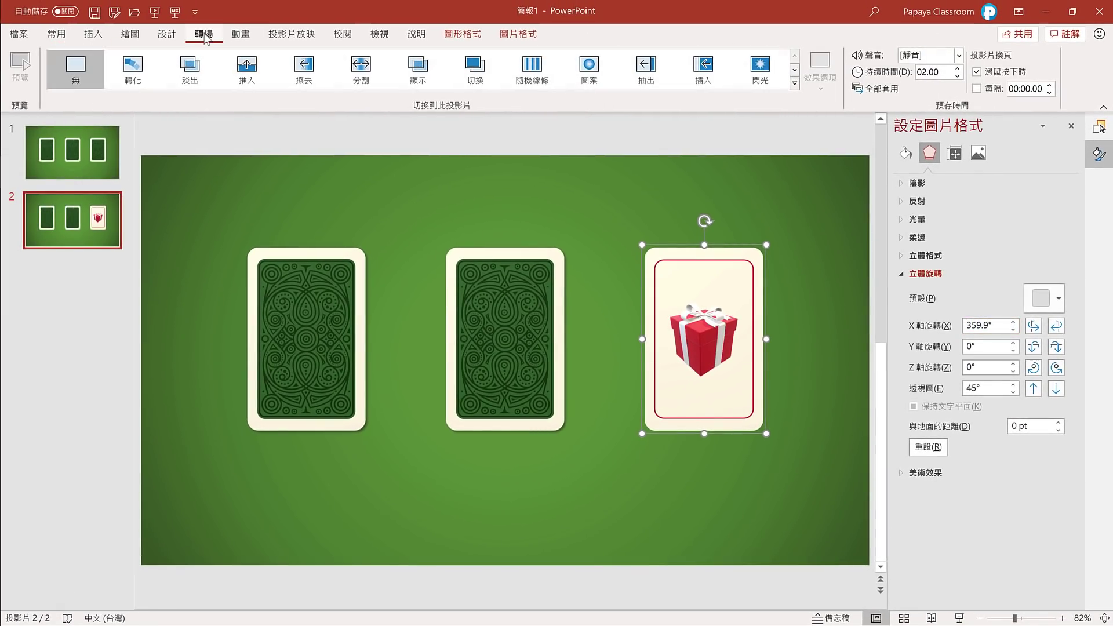
left_click(133, 72)
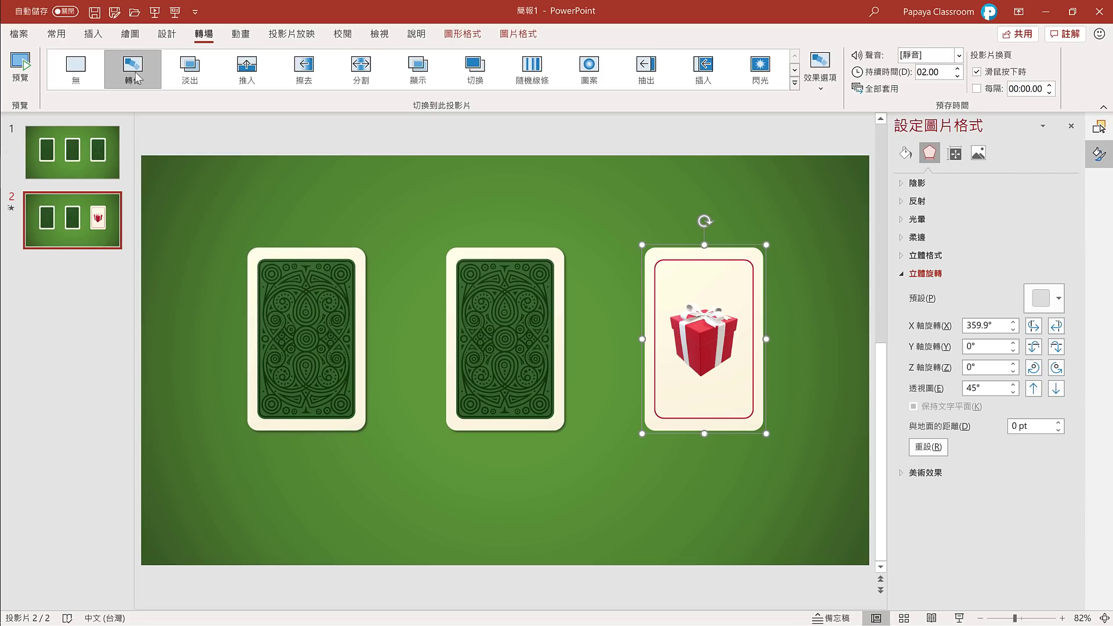
left_click(92, 152)
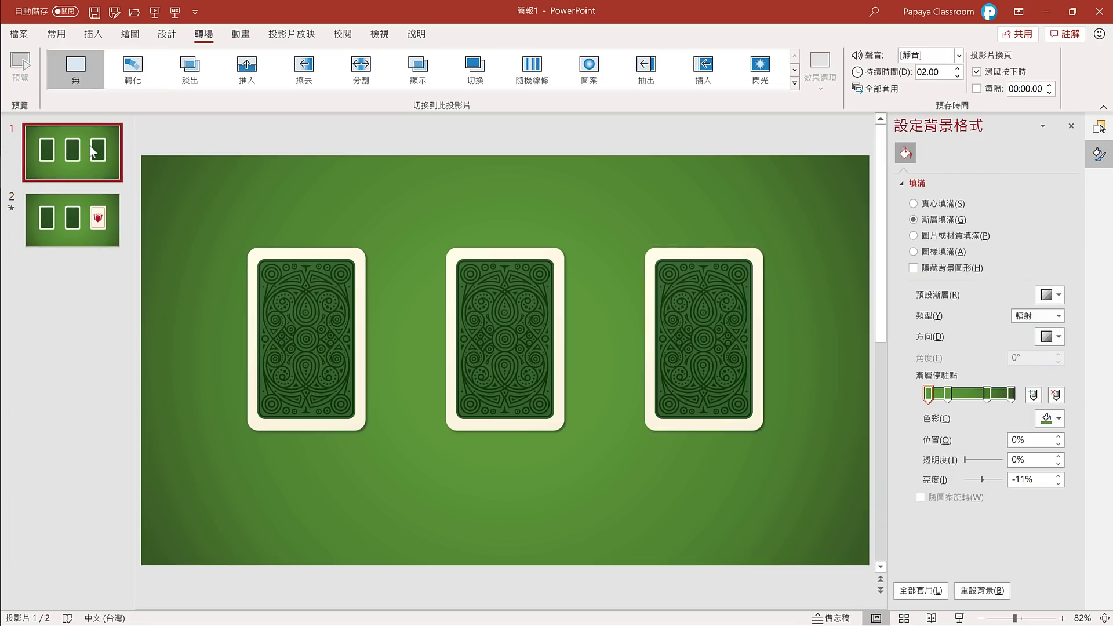
key("ctrl+d")
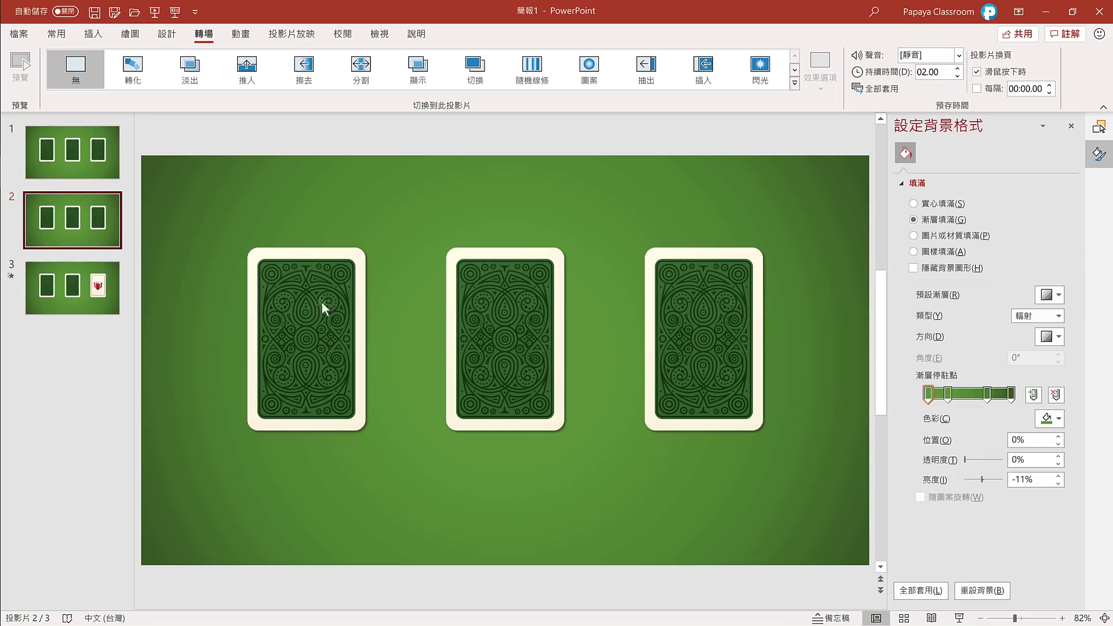
Rotate the new slide's middle card back 180° around the X axis
left_click(487, 311)
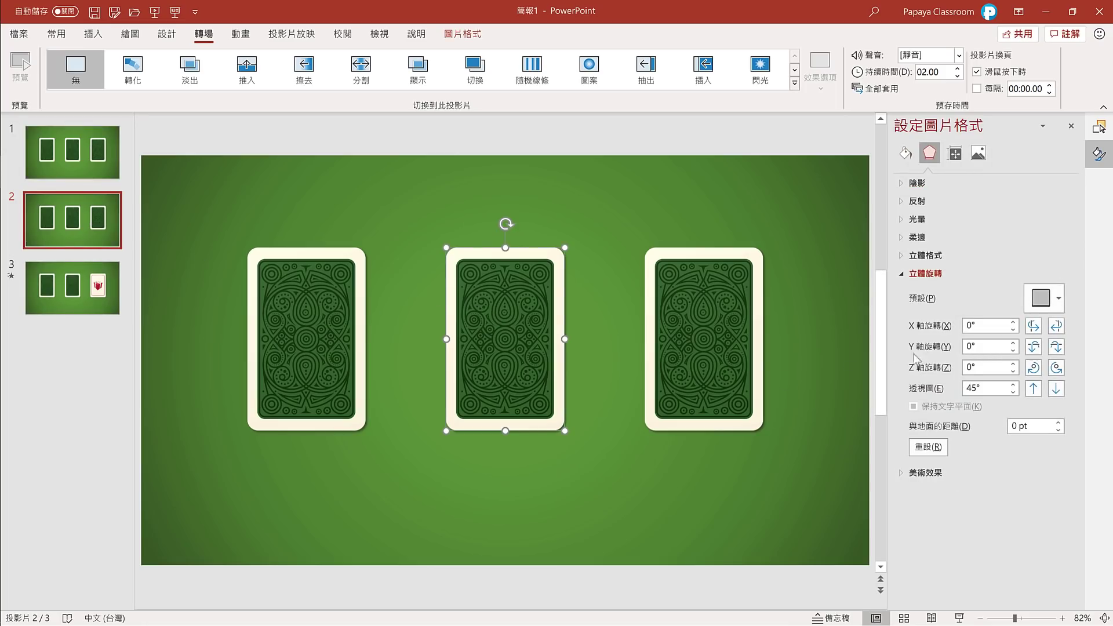
double_click(1003, 325)
type("180")
key("Return")
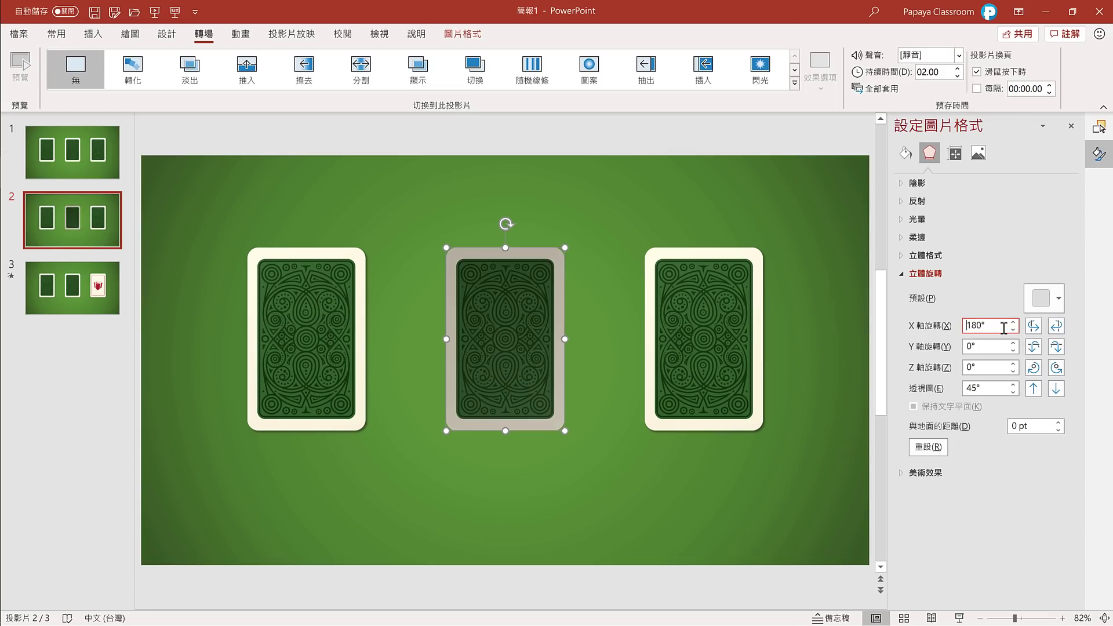
Move 背面中 below 正面中, set the joker face to 359.9° X rotation, and apply Morph
left_click(1100, 129)
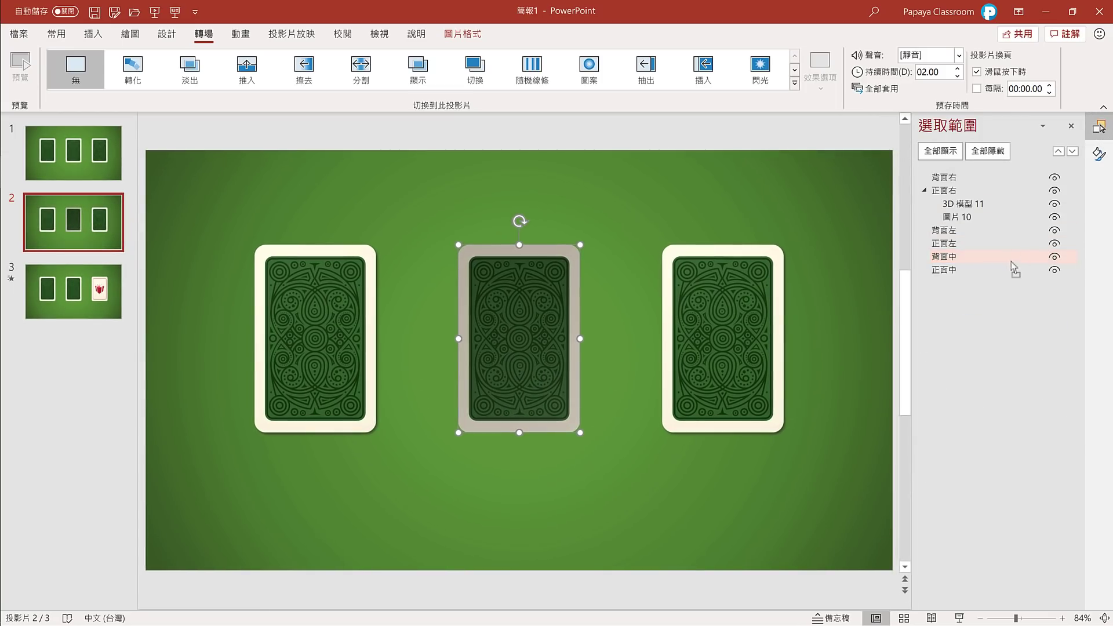
mouse_move(1014, 258)
left_mouse_down()
mouse_move(1012, 280)
mouse_move(1001, 281)
left_mouse_up()
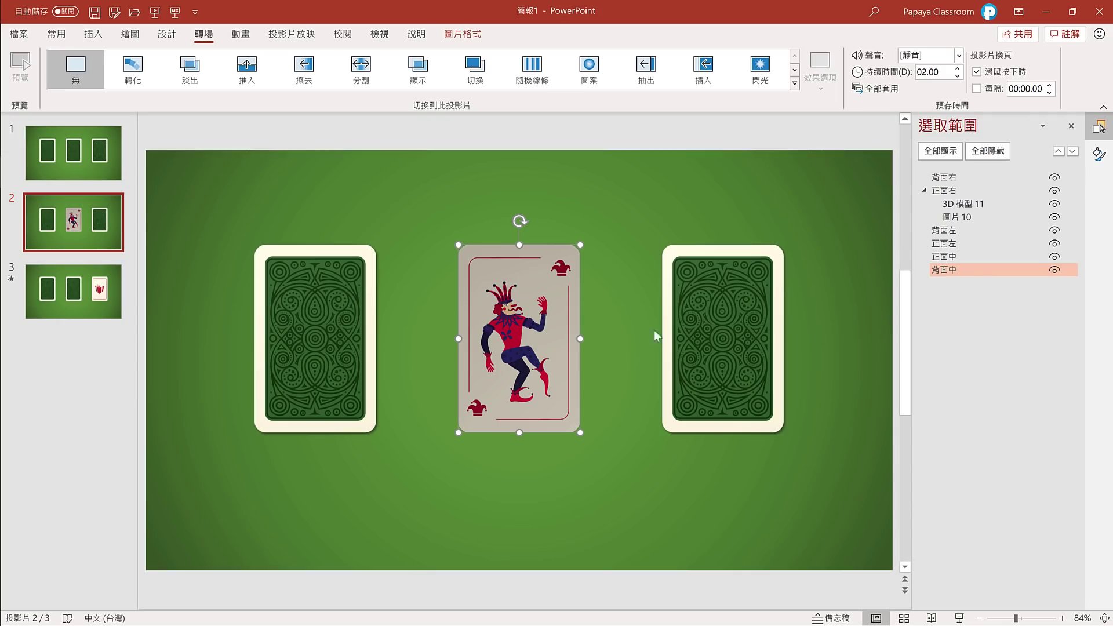
left_click(1098, 154)
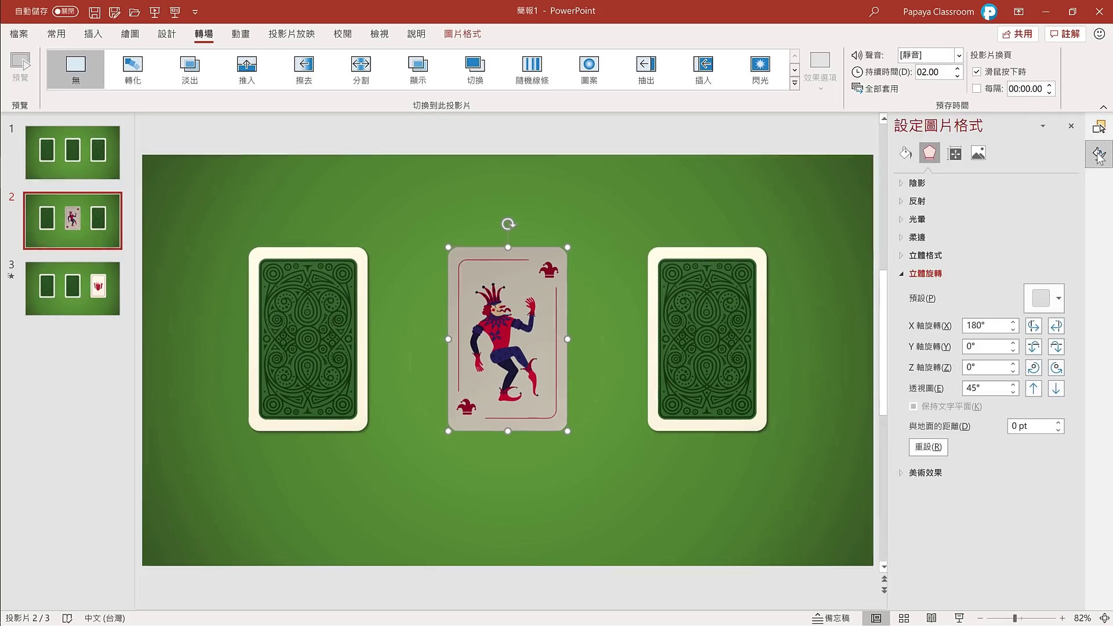
type("359.9")
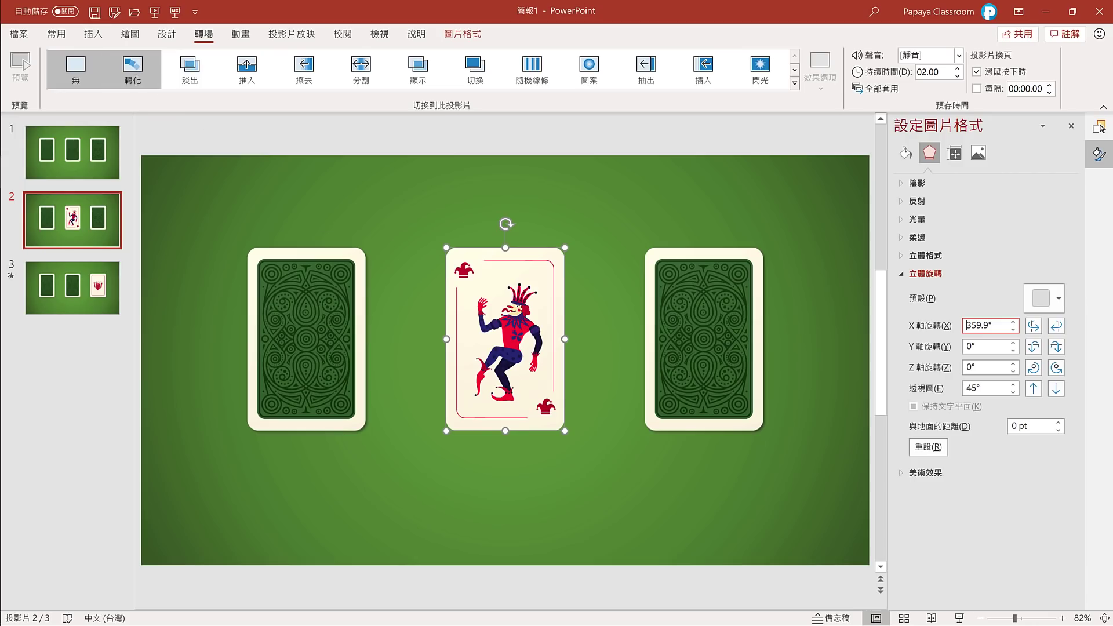
left_click(138, 78)
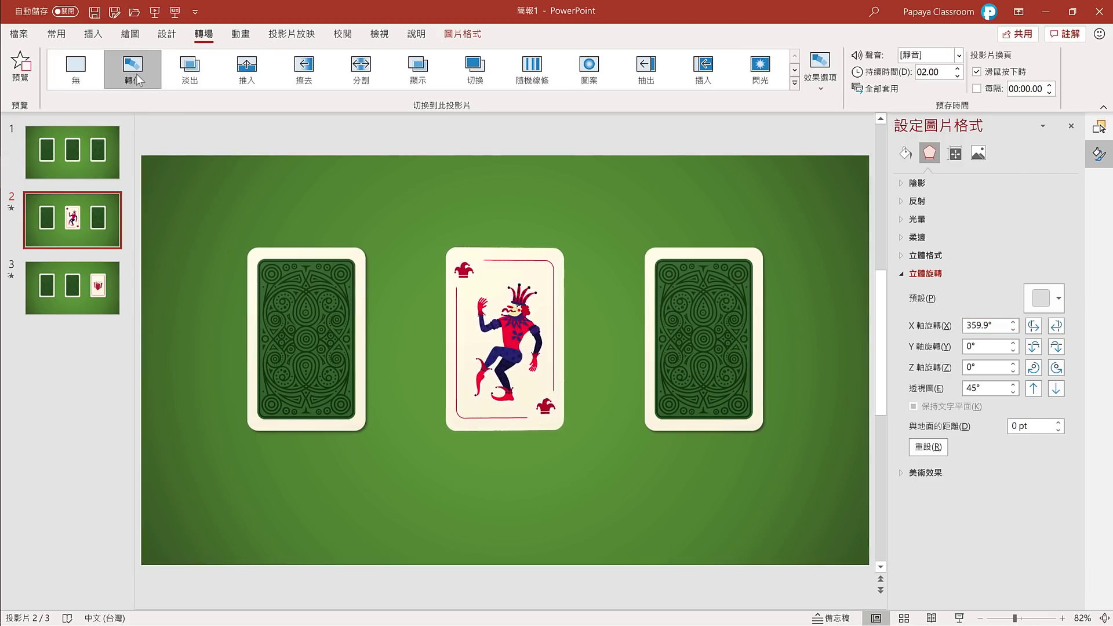
Duplicate slide 1 and rotate the new slide's left card back 180° around X
left_click(72, 152)
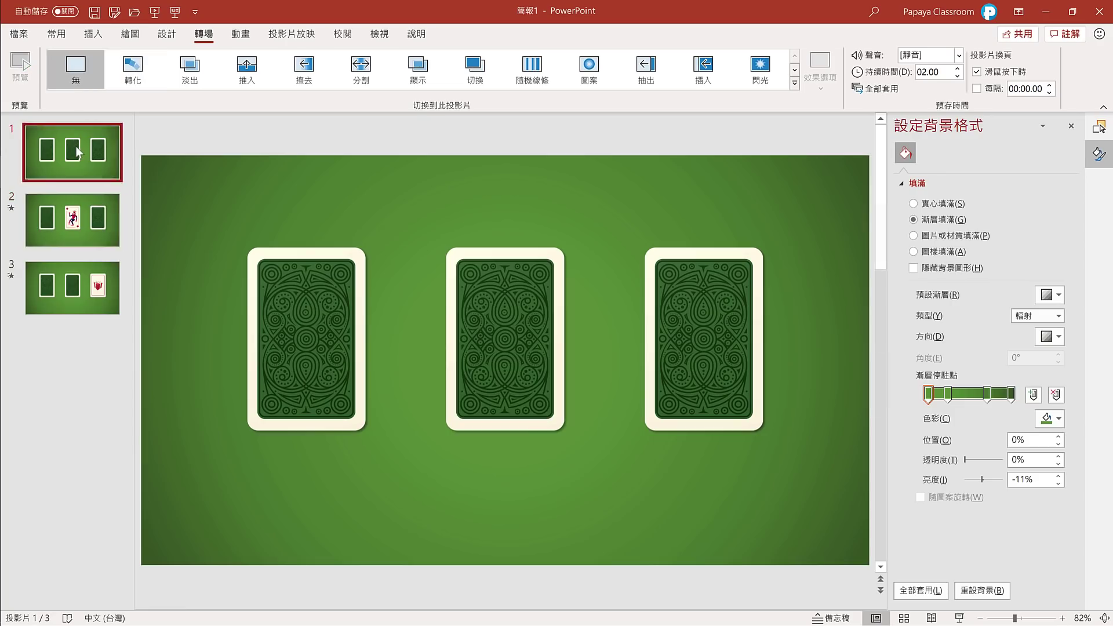
key("ctrl+d")
left_click(290, 324)
double_click(986, 326)
type("180")
key("Return")
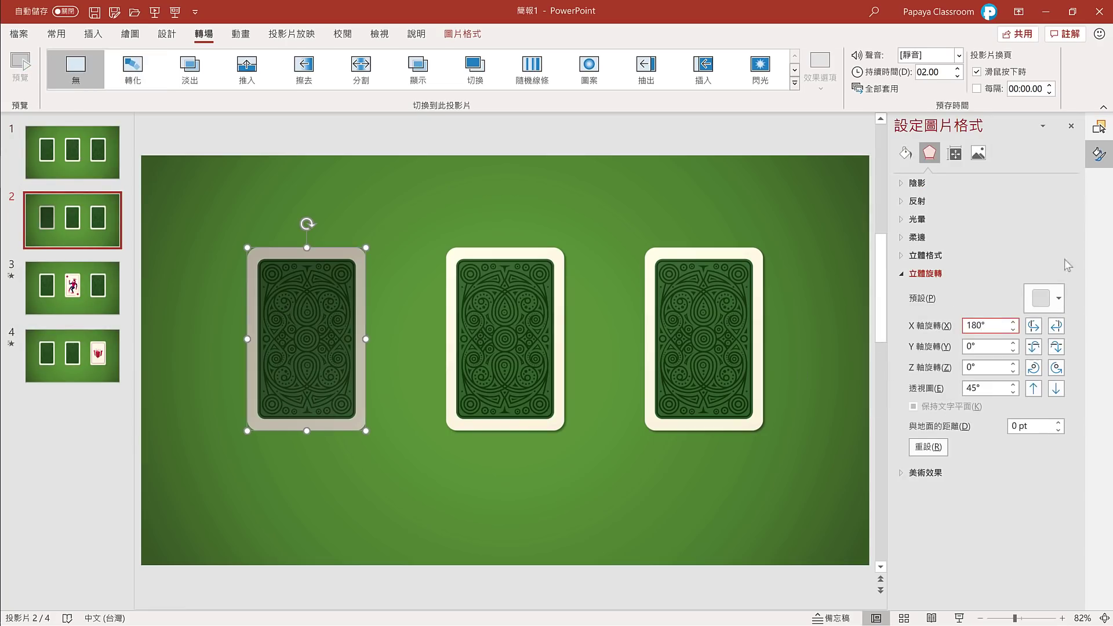
Bring the left joker face above its back and set its X rotation to 359.9°
left_click(1099, 127)
left_click_drag(1003, 233, 1001, 247)
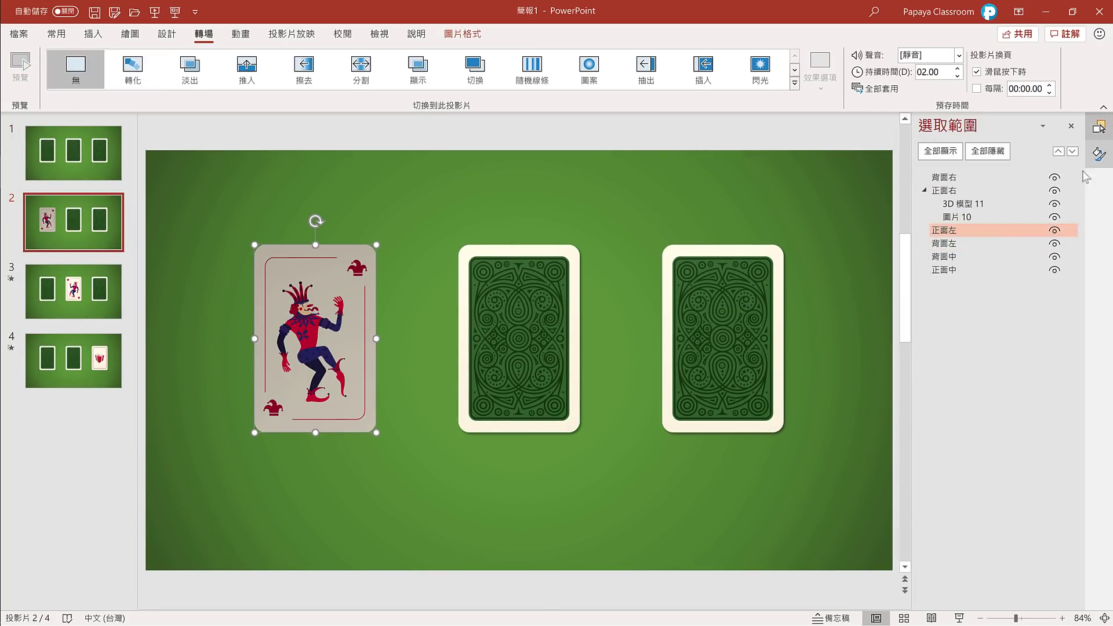
left_click(1098, 154)
double_click(985, 325)
type("359.9")
key("Return")
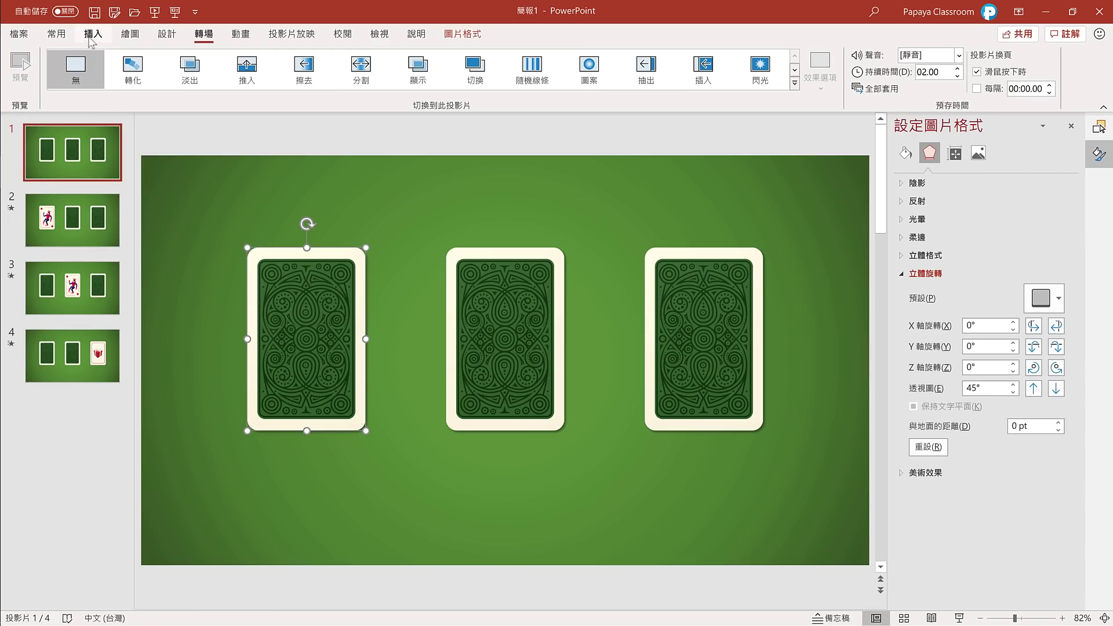
Link the left card on slide 1 to slide 2 as a place in this document
left_click(91, 35)
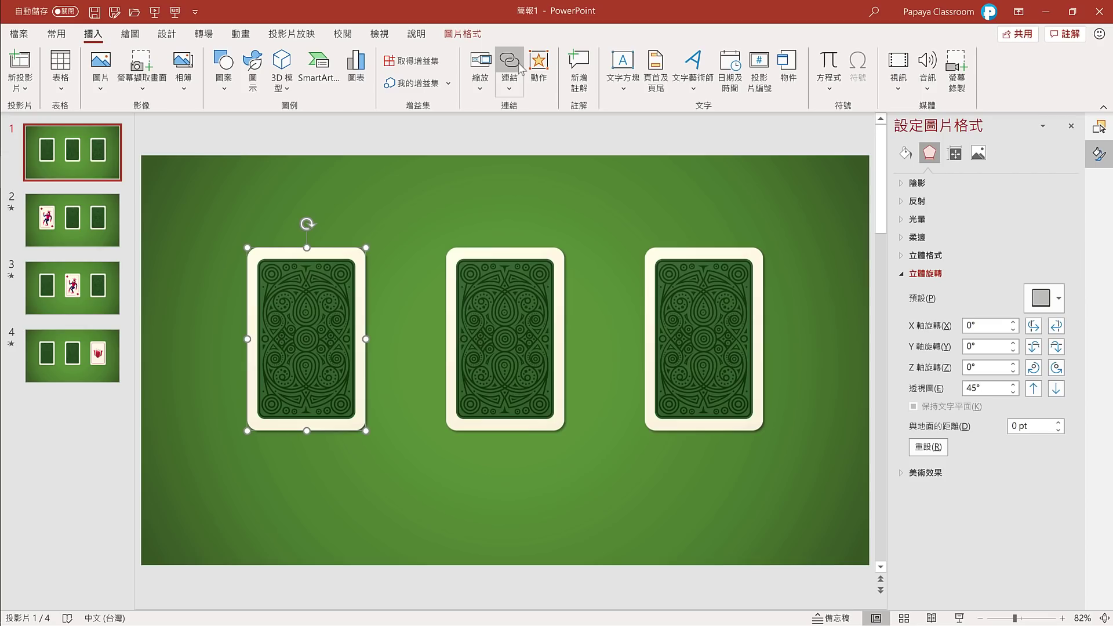
left_click(520, 68)
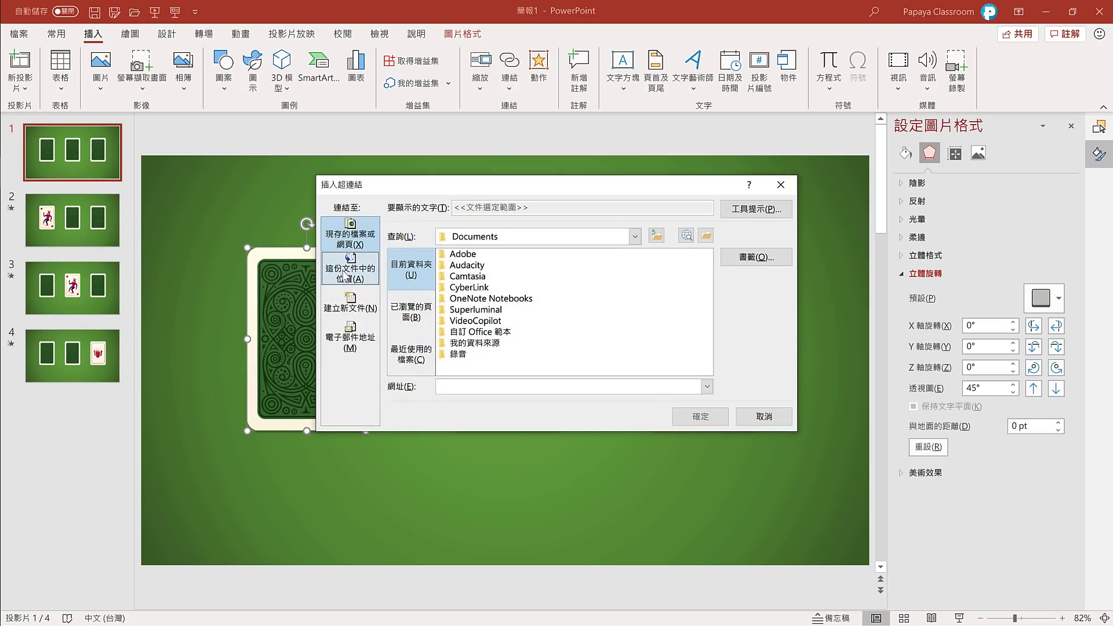
left_click(345, 275)
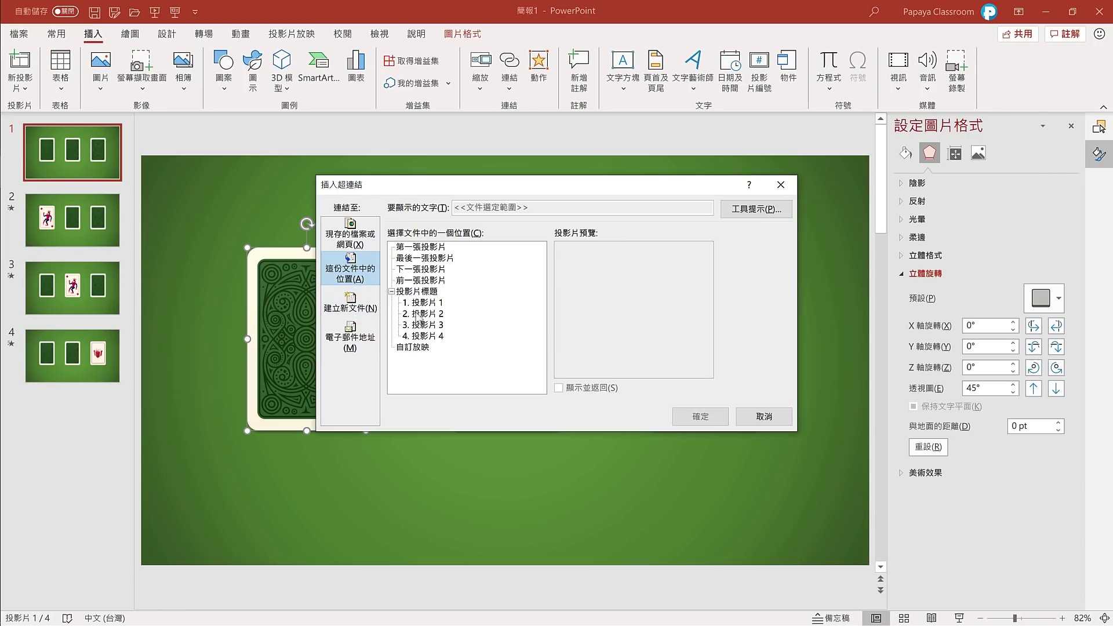
left_click(422, 314)
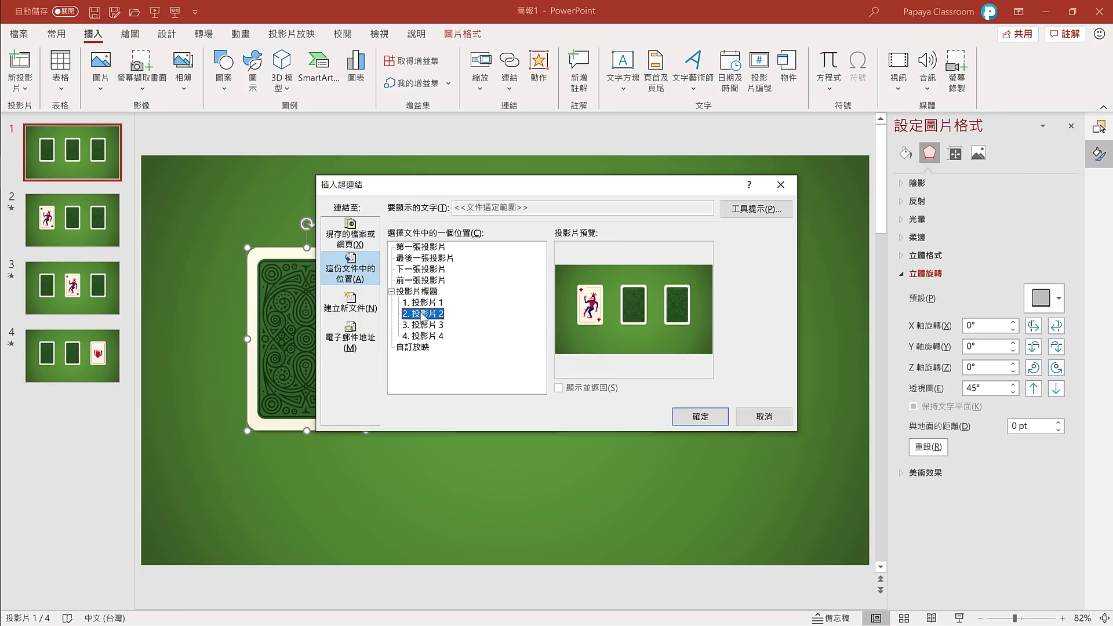
left_click(700, 417)
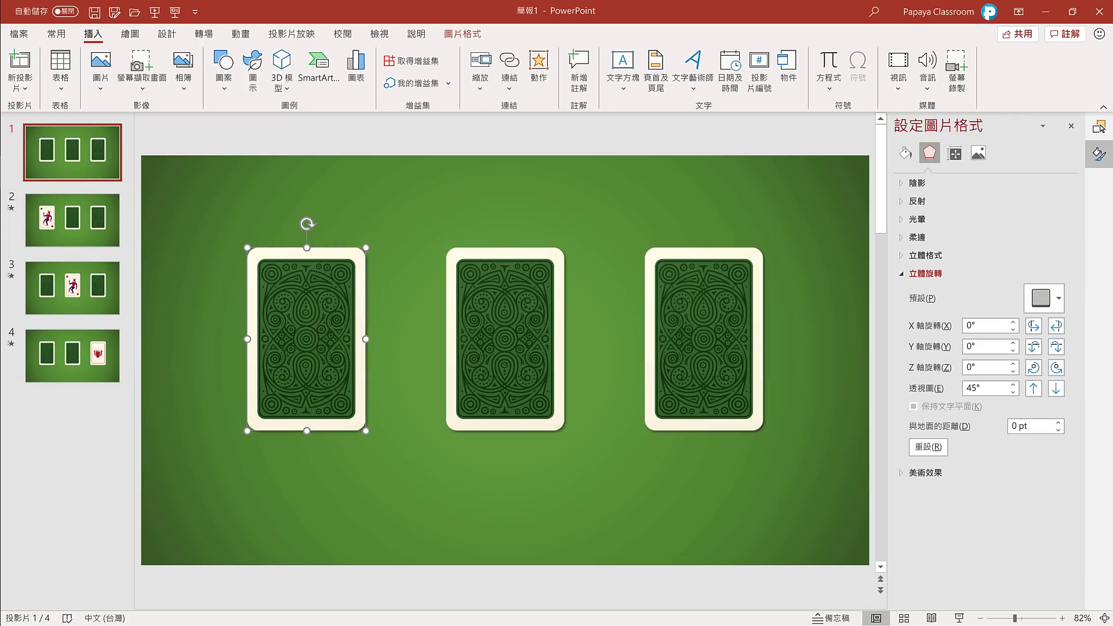
Link the middle card to slide 3 and the right card to slide 4, then start the slide show
left_click(506, 332)
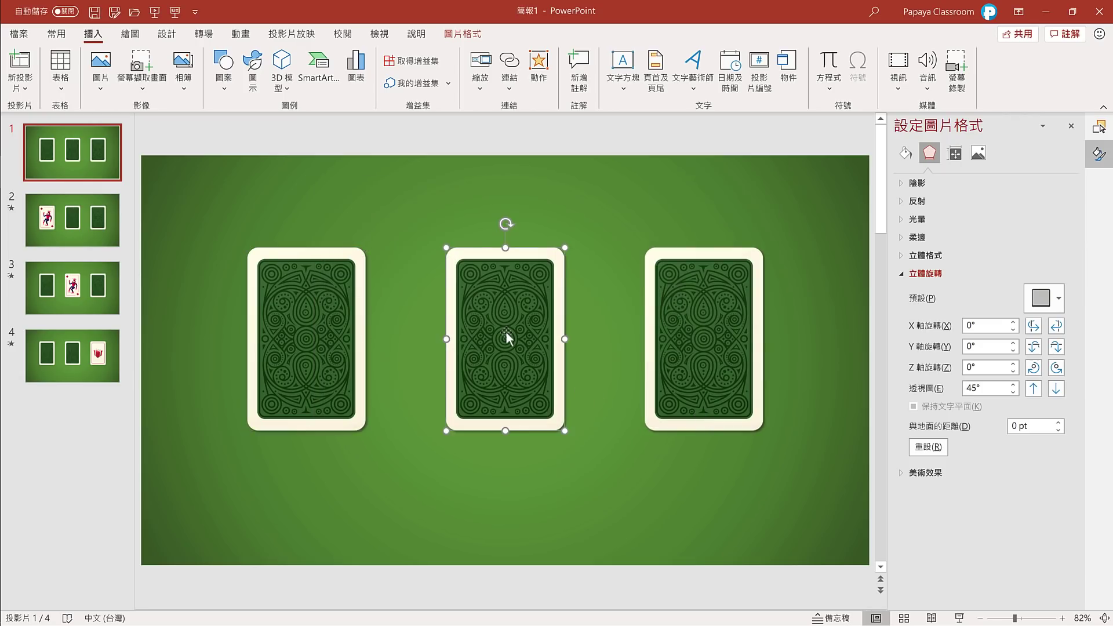
left_click(509, 64)
left_click(418, 326)
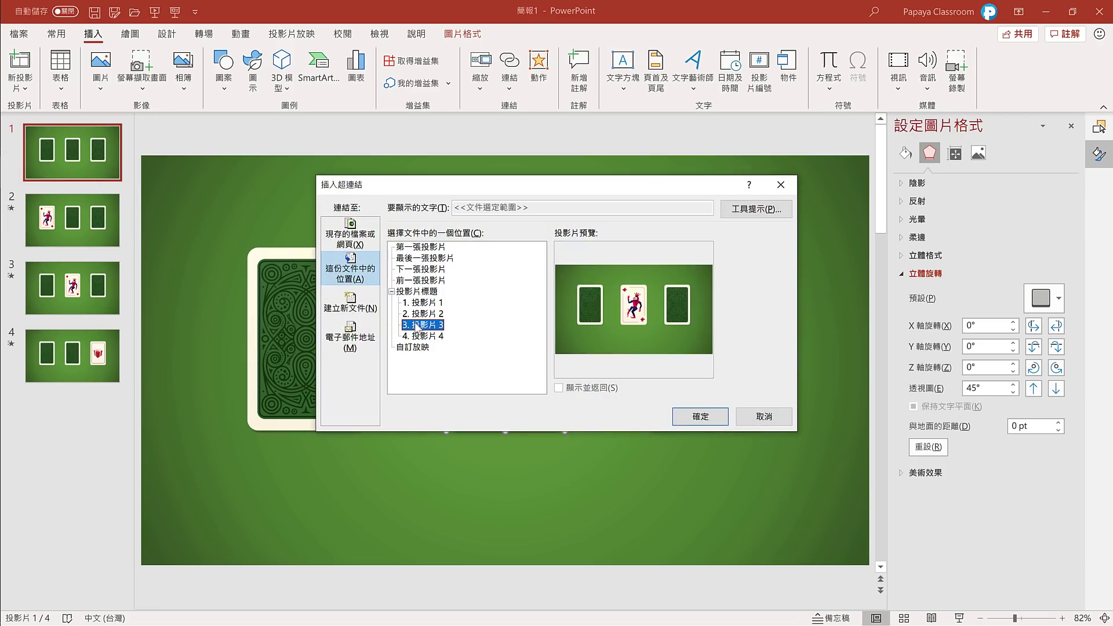
left_click(700, 417)
left_click(706, 341)
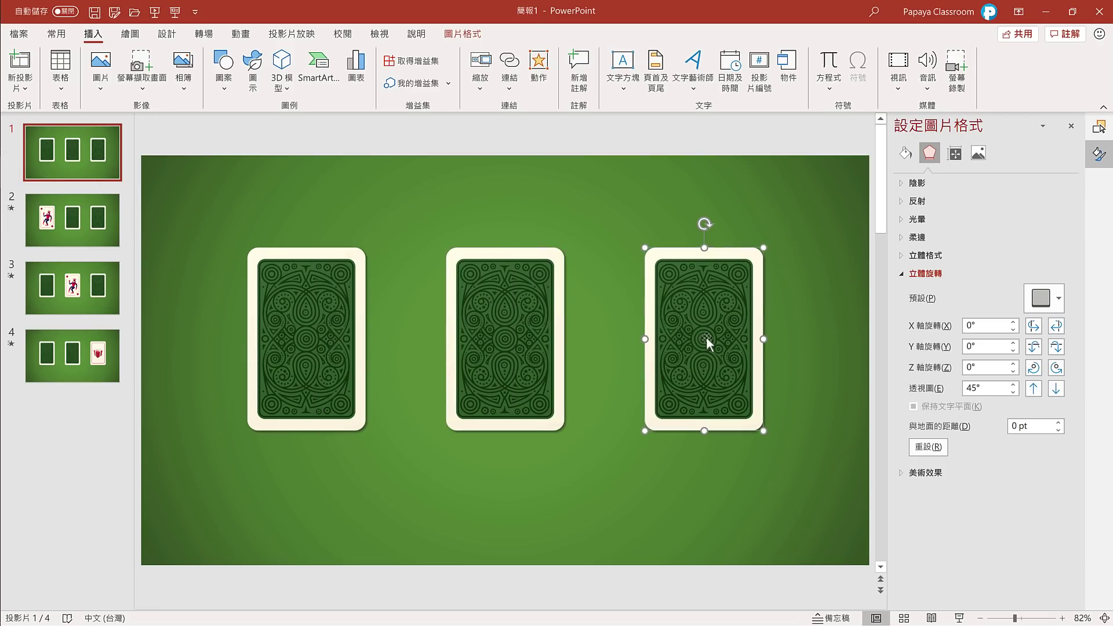
left_click(509, 63)
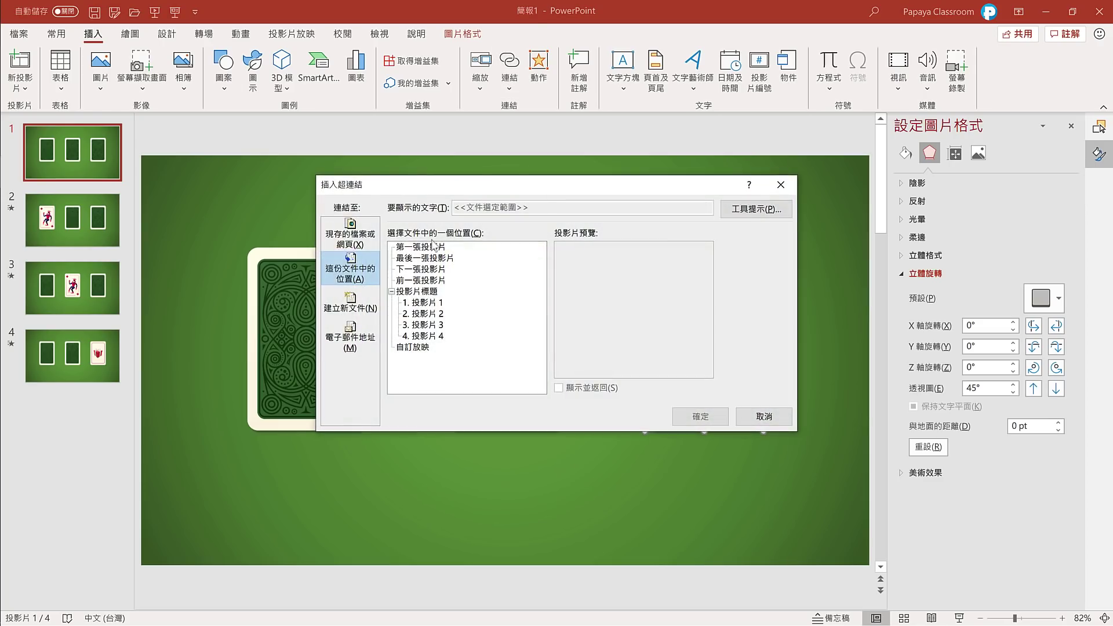
left_click(423, 336)
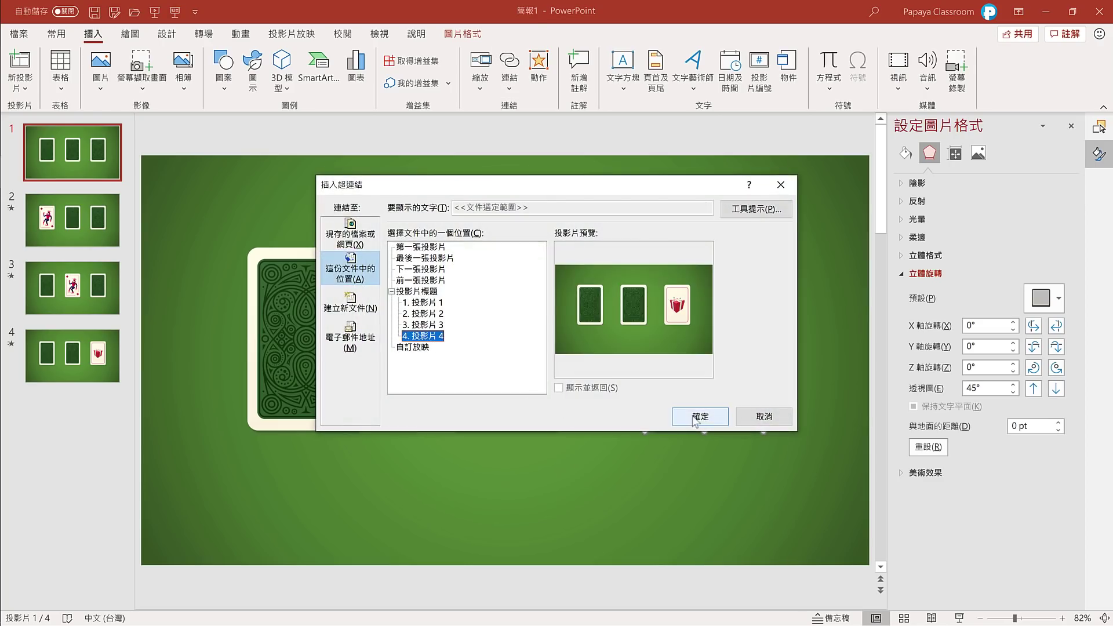
left_click(696, 417)
key("F5")
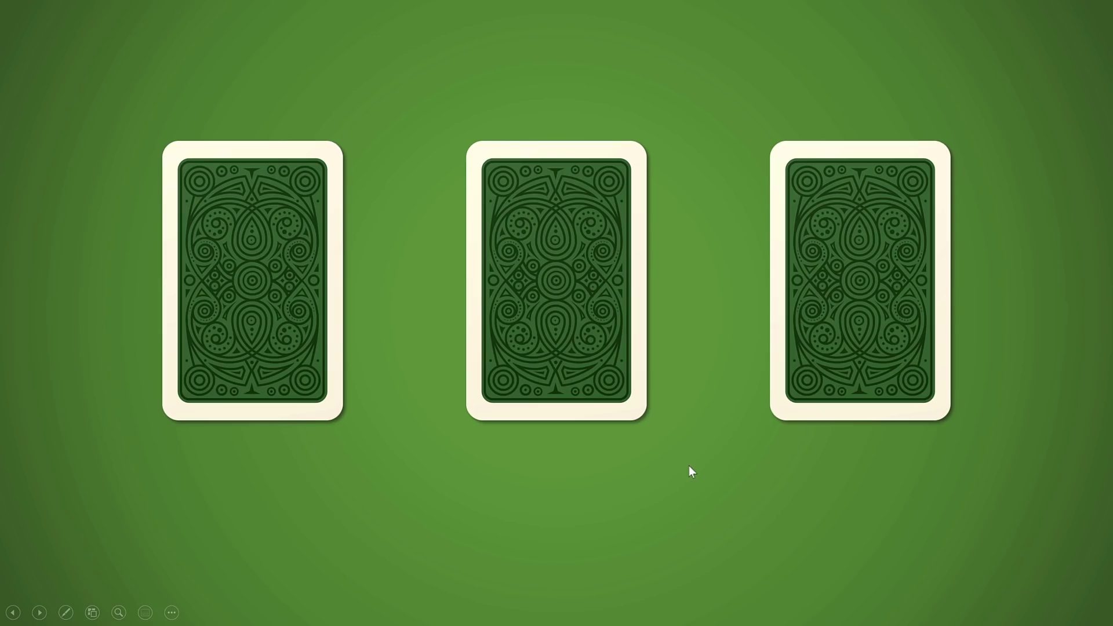
Pick the middle card in the show to reveal its joker, then exit to the editor
left_click(554, 335)
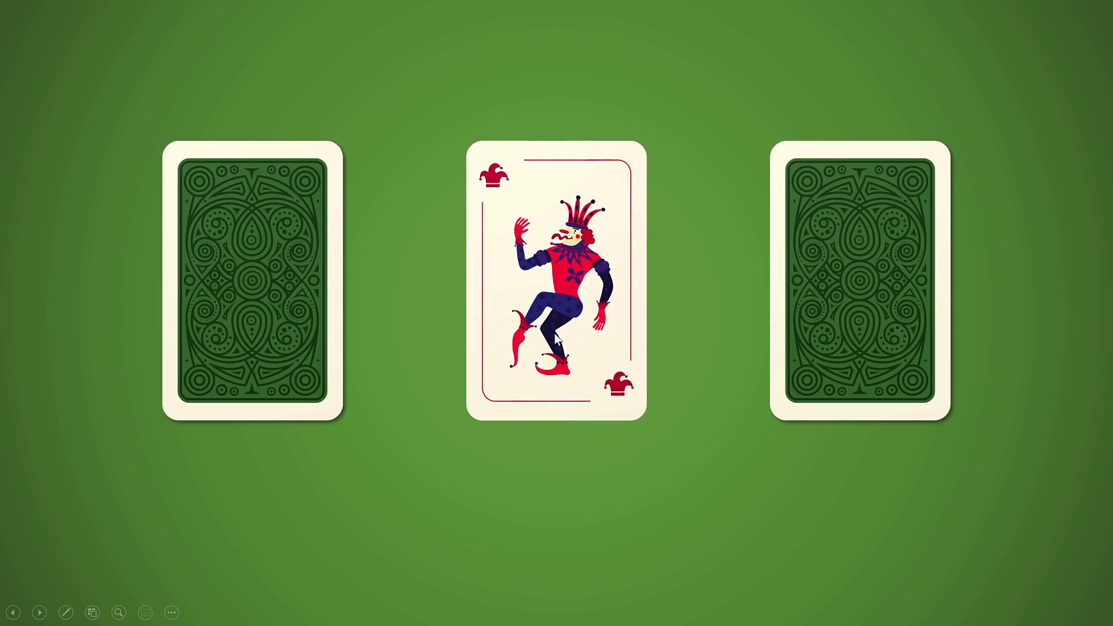
key("Escape")
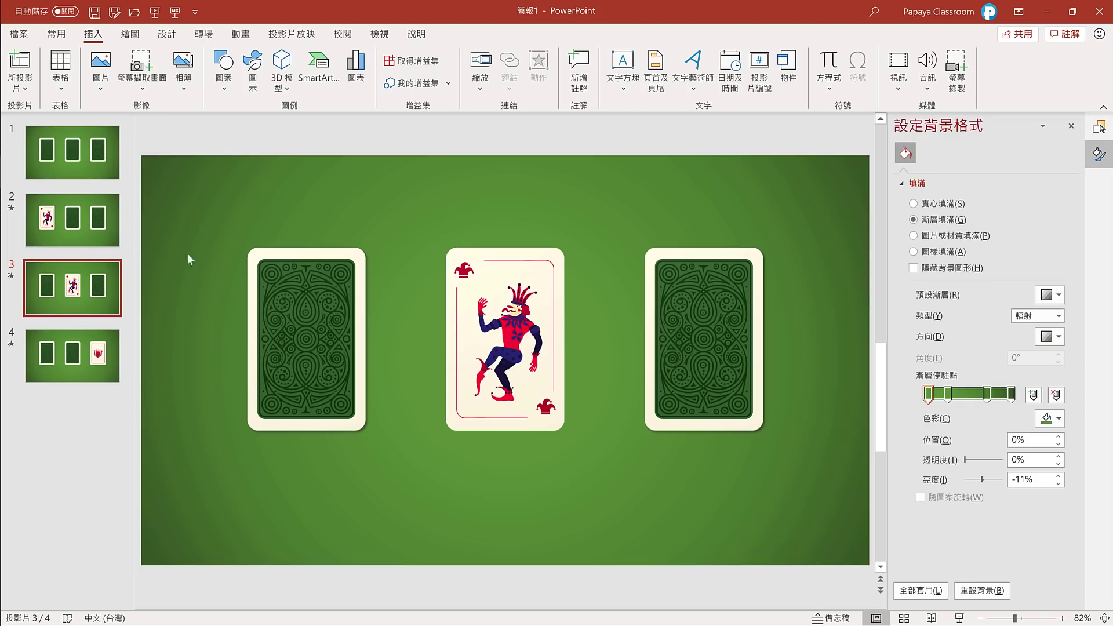
Turn off On Mouse Click advancing for slide 2, then go back to slide 1
left_click(112, 224)
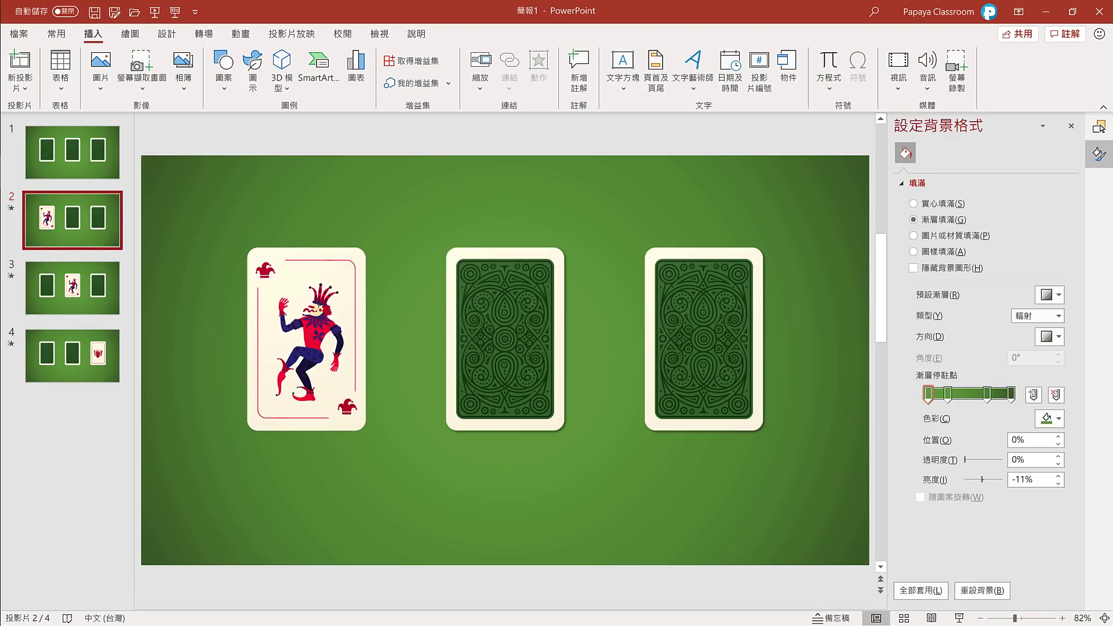
left_click(204, 35)
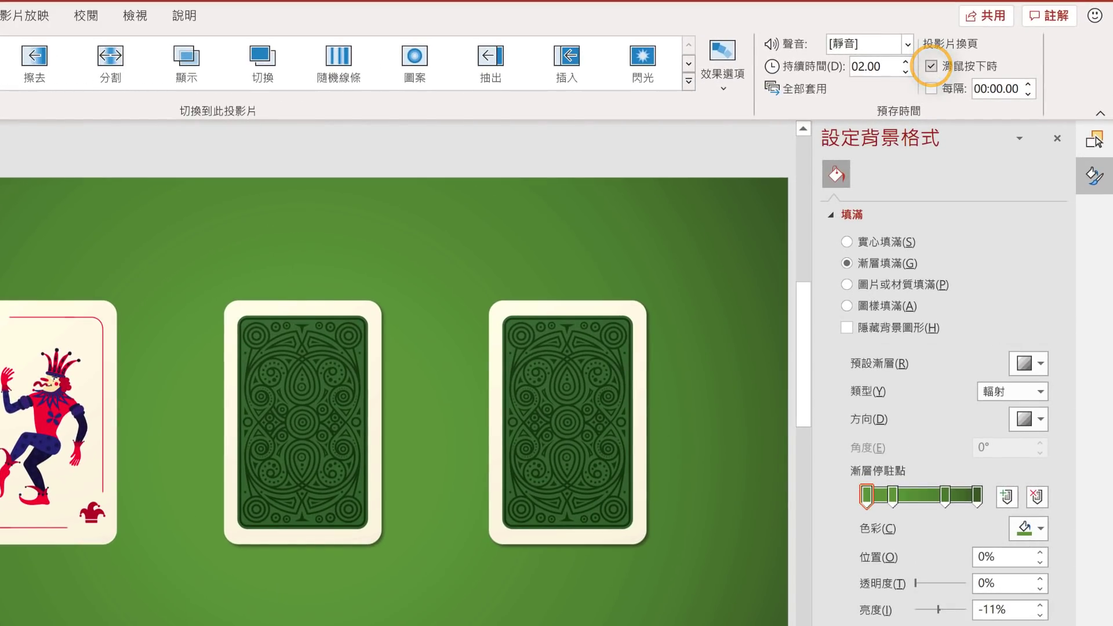
left_click(934, 69)
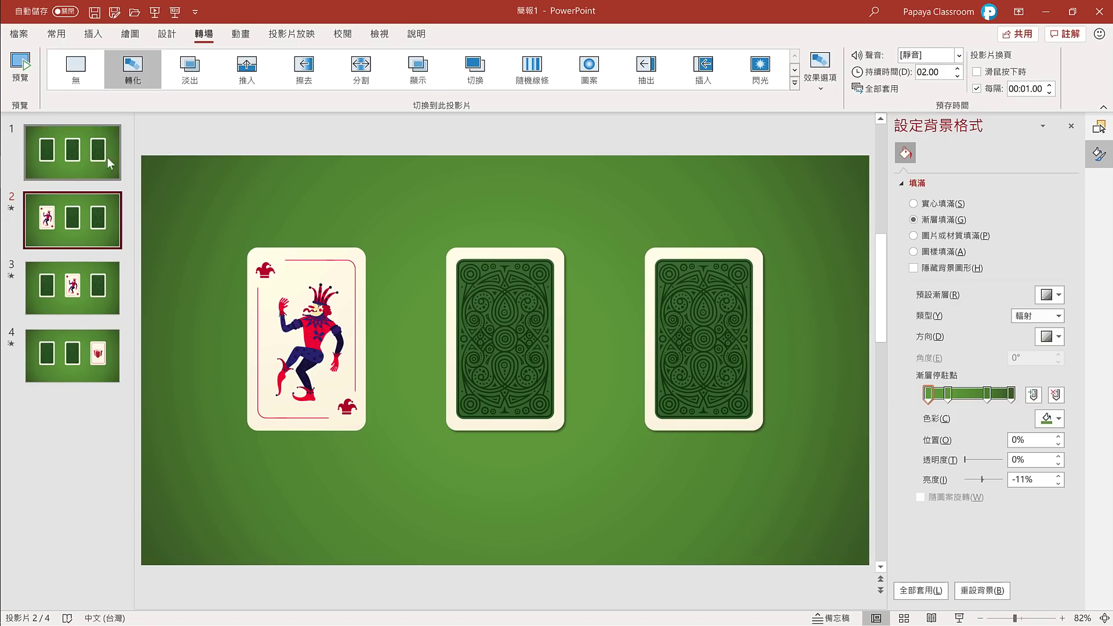
left_click(99, 157)
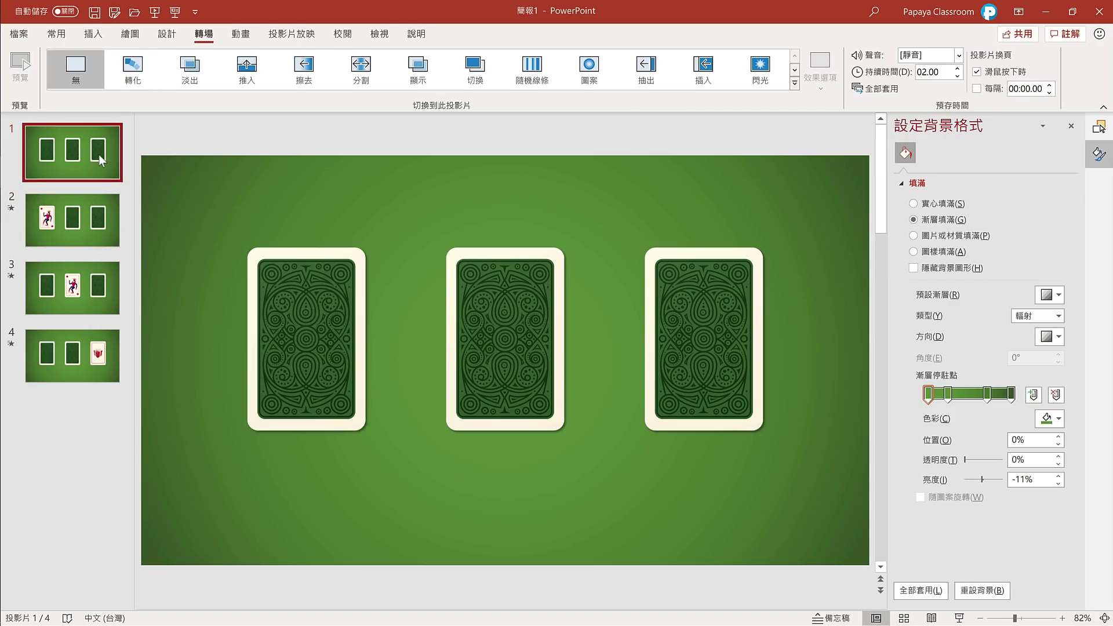
Duplicate slide 1, move the face-down copy after the joker slide, and give it Morph
key("ctrl+d")
left_click_drag(95, 217, 88, 312)
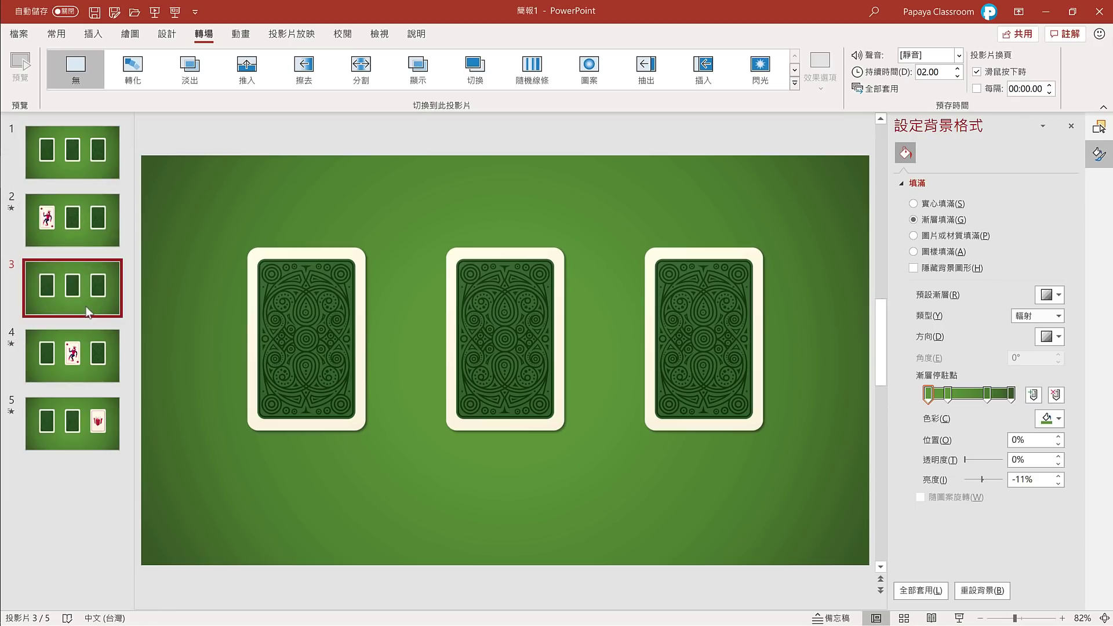
left_click(137, 85)
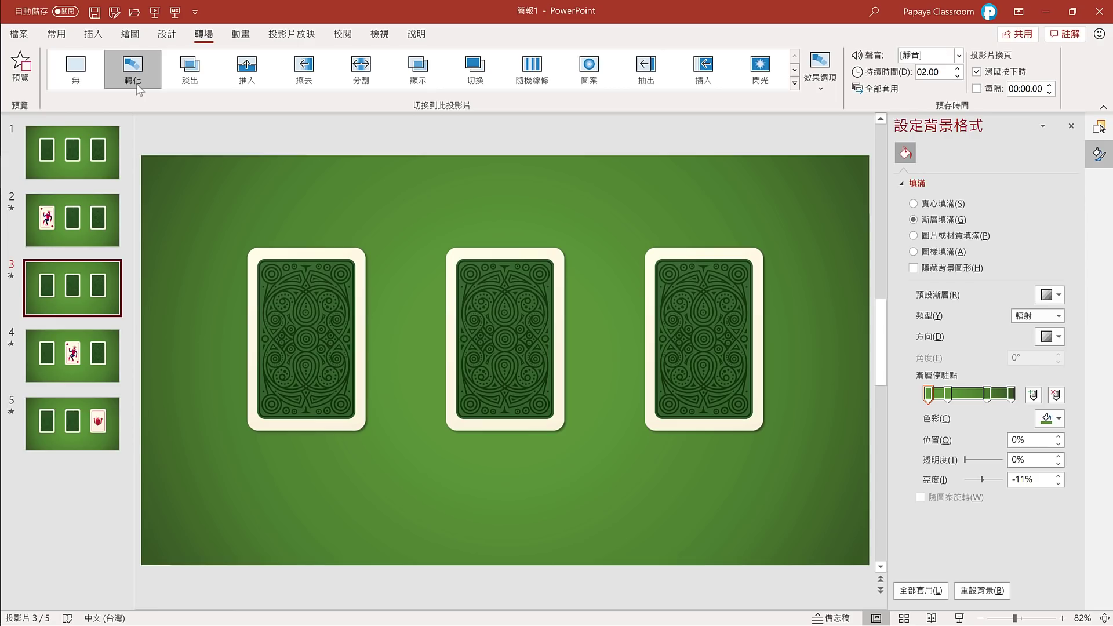
Preview the slide show to check the card flips, then return to editing
key("F5")
left_click(245, 329)
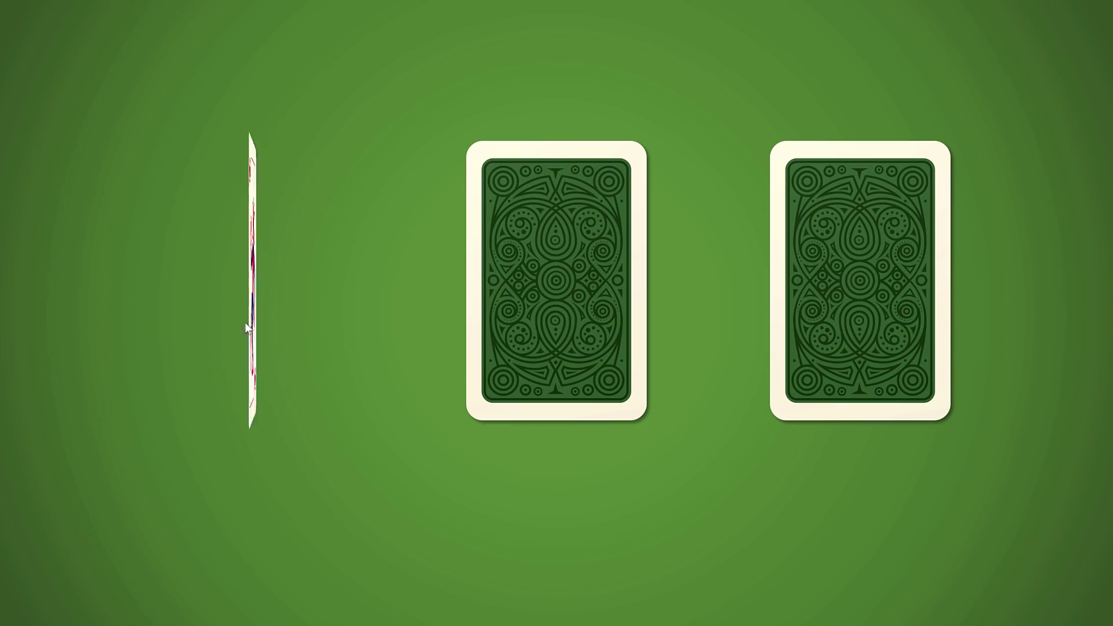
key("space")
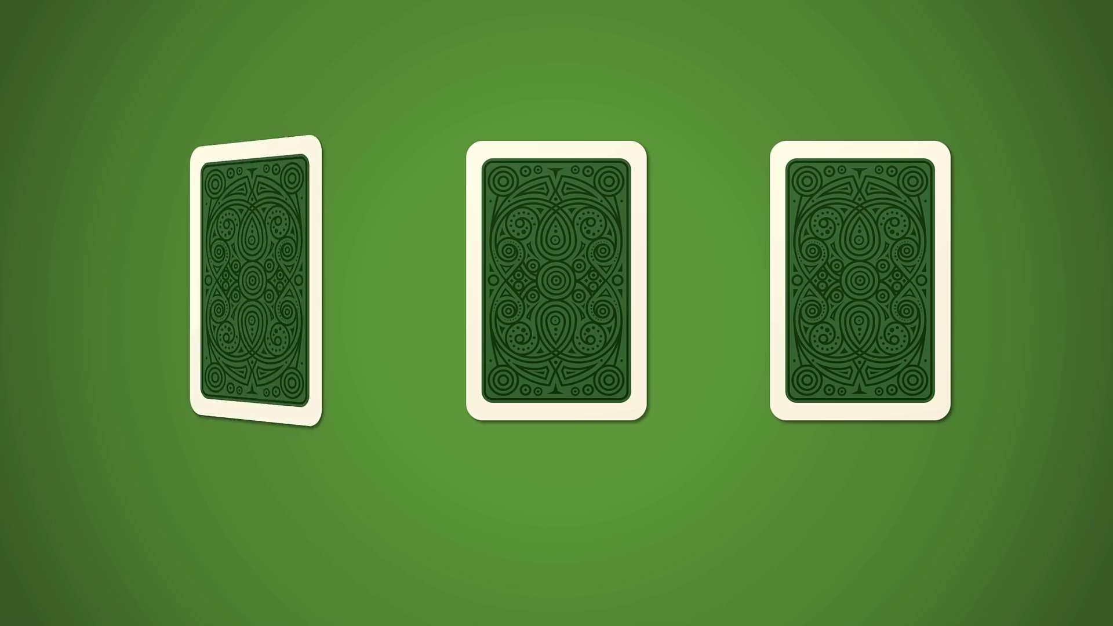
key("Escape")
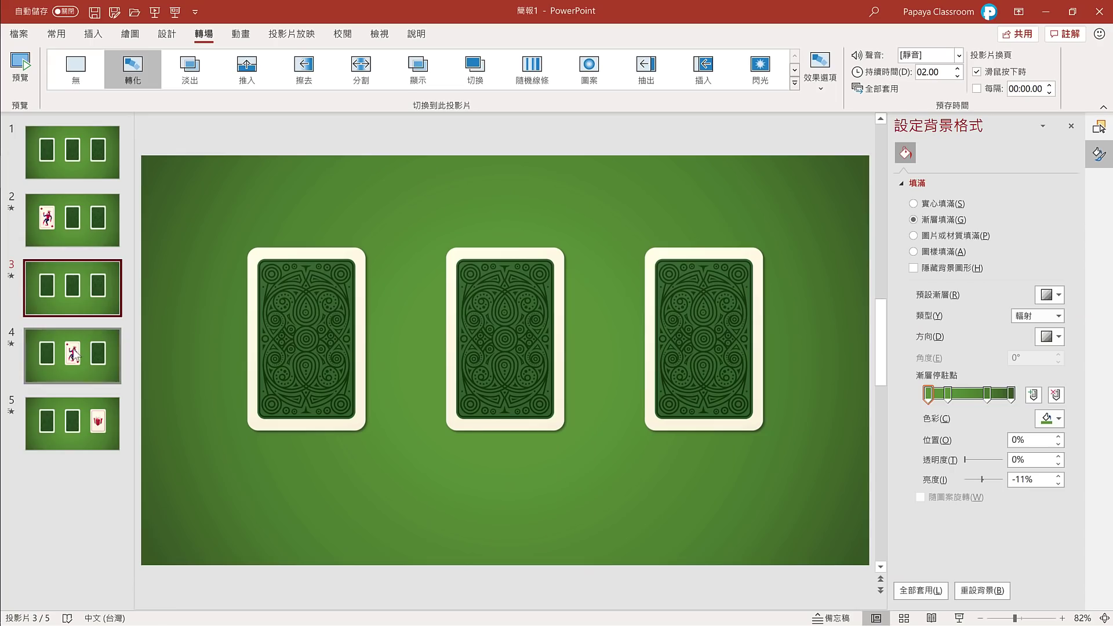
Make slide 4 advance automatically after 00:01.00 instead of on click
left_click(77, 356)
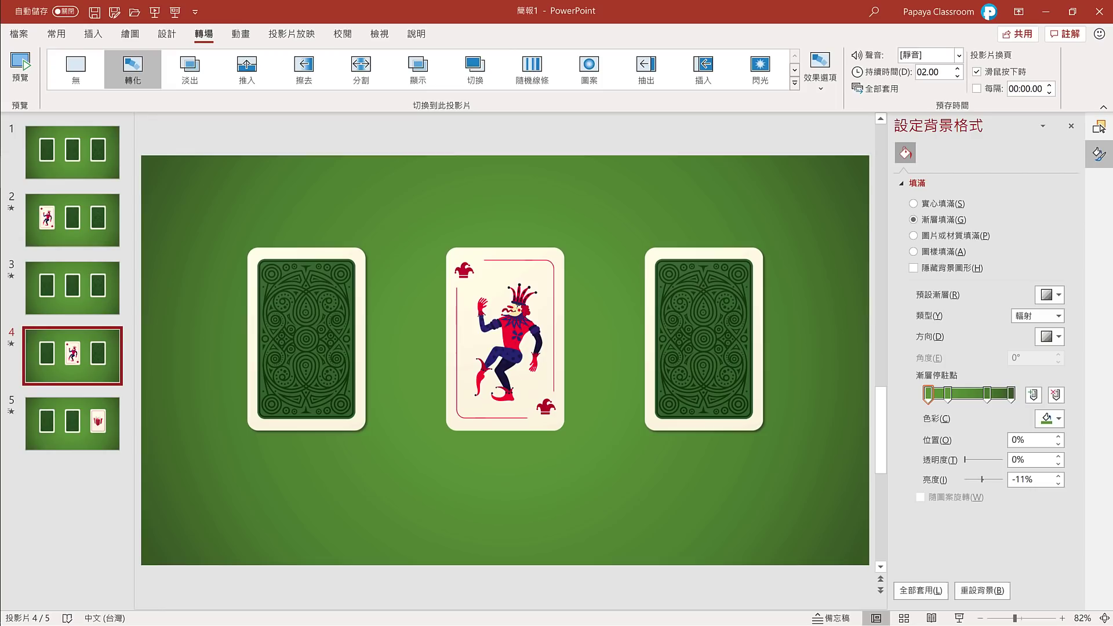
left_click(977, 72)
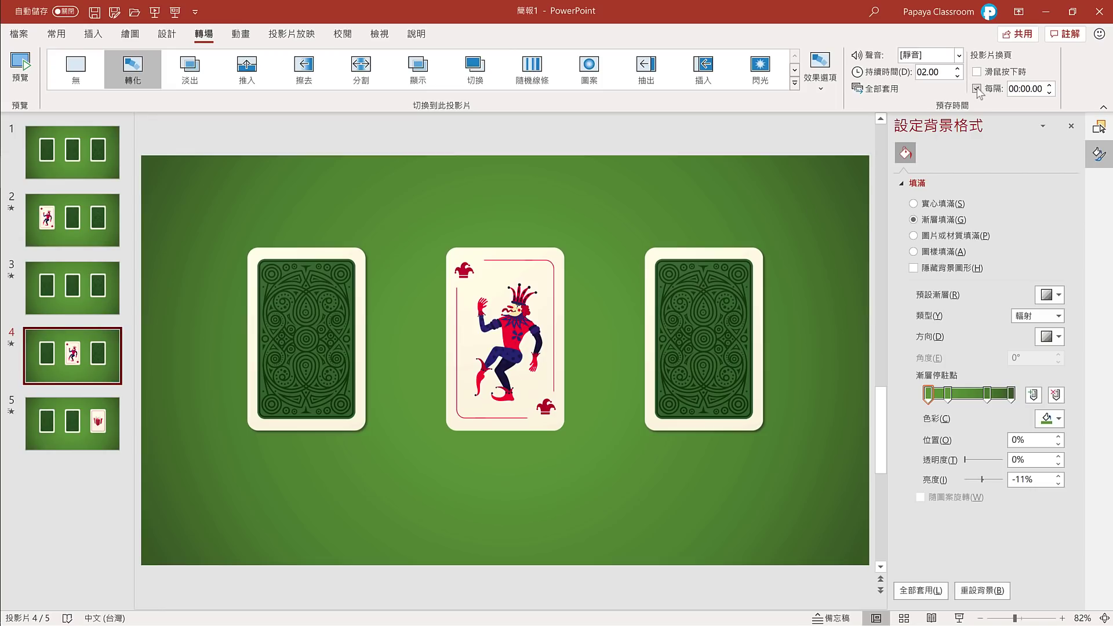
left_click(976, 88)
left_click(1050, 85)
Duplicate card-backs slide 3, place the copy after slide 4, and test the show
left_click(87, 295)
key("ctrl+d")
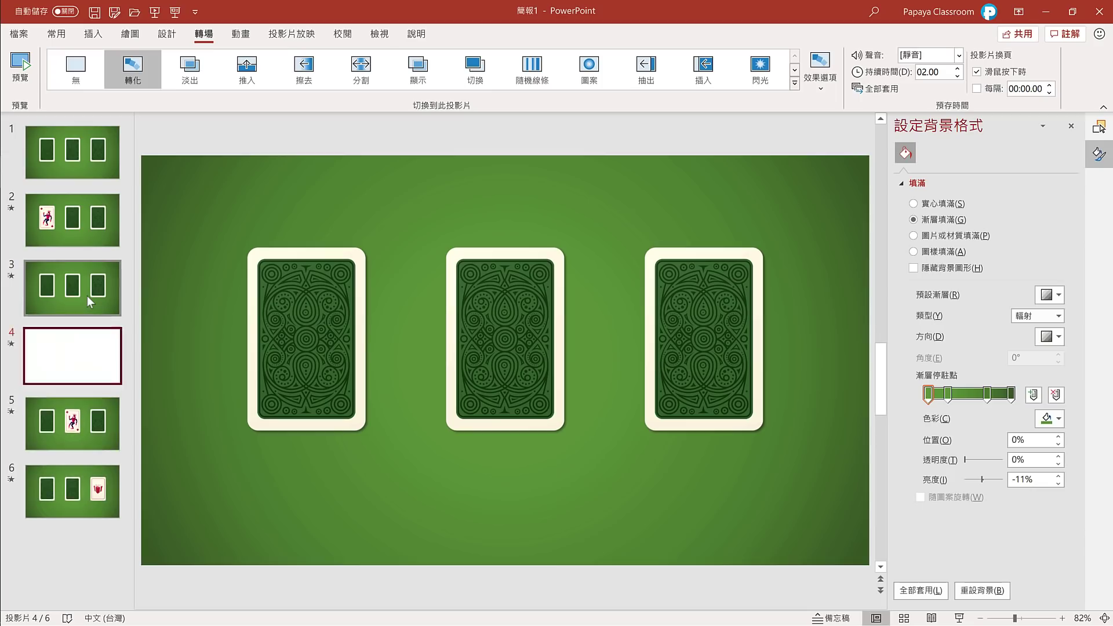
left_click_drag(84, 355, 83, 436)
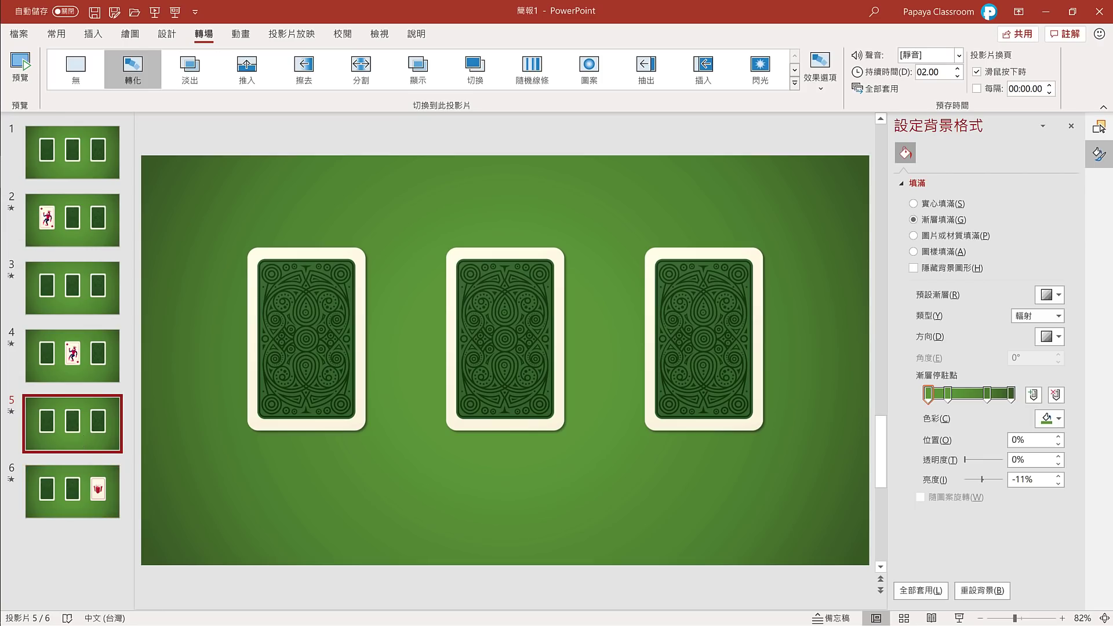
key("shift+F5")
left_click(839, 319)
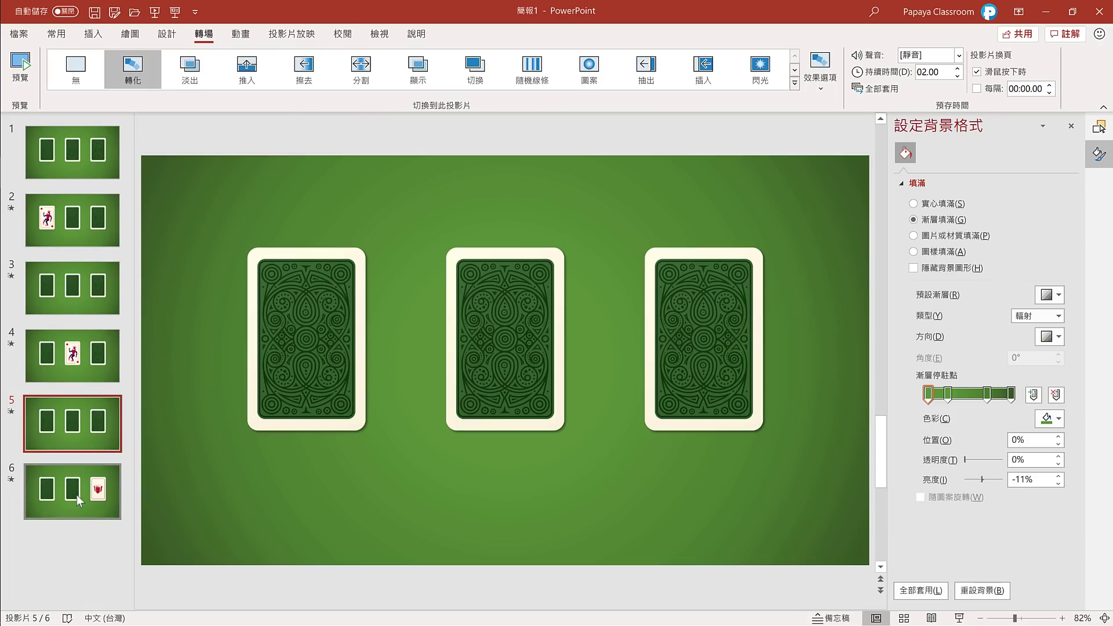
left_click(77, 495)
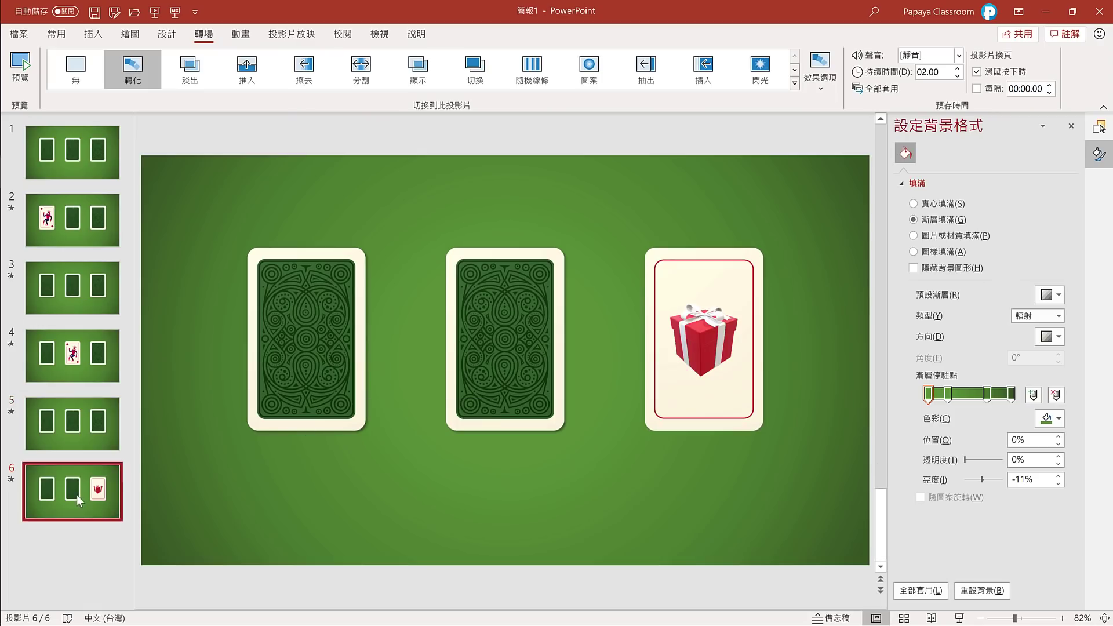
Make the gift slide advance automatically instead of on click, and duplicate it
left_click(978, 71)
left_click(977, 89)
key("ctrl+d")
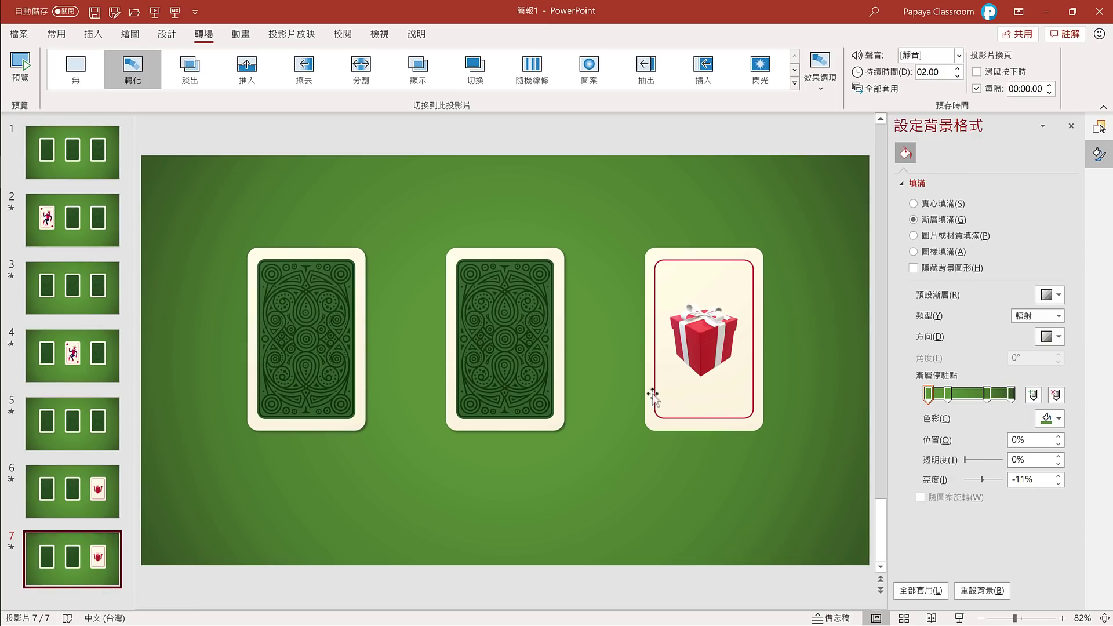
On the copy, ungroup the gift card and set slide 7's transition to None
left_click(683, 373)
right_click(687, 371)
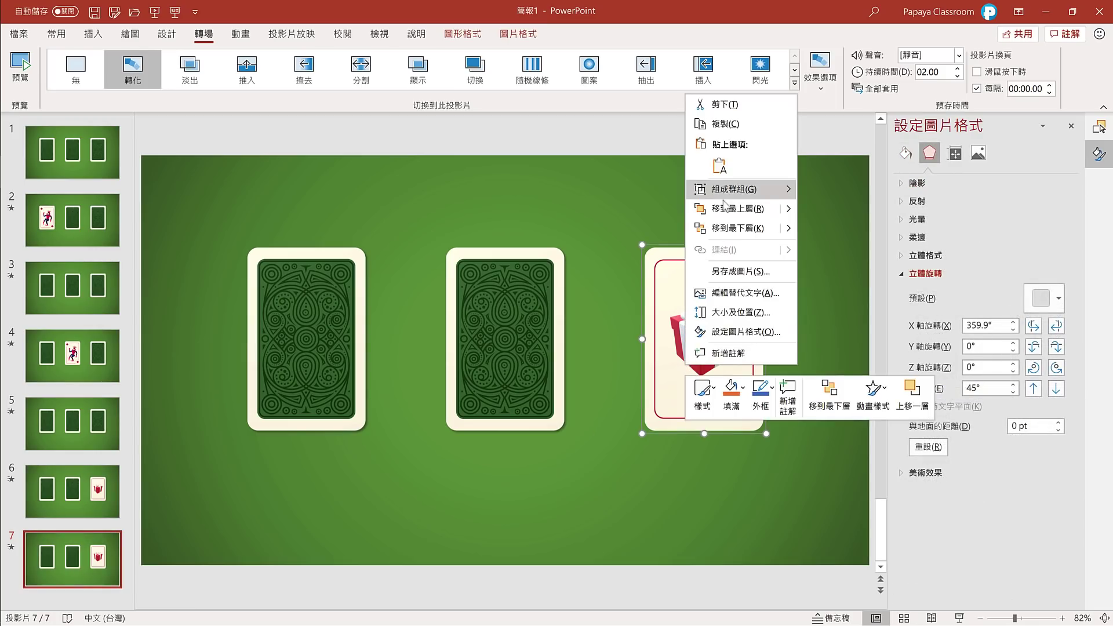
mouse_move(733, 189)
left_click(817, 232)
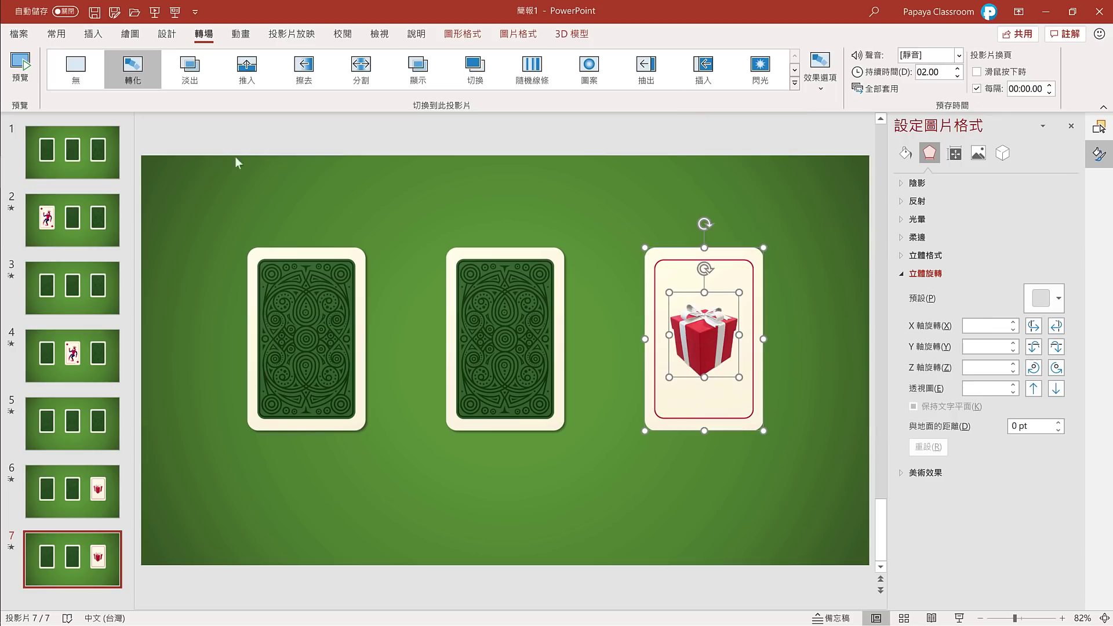
left_click(64, 79)
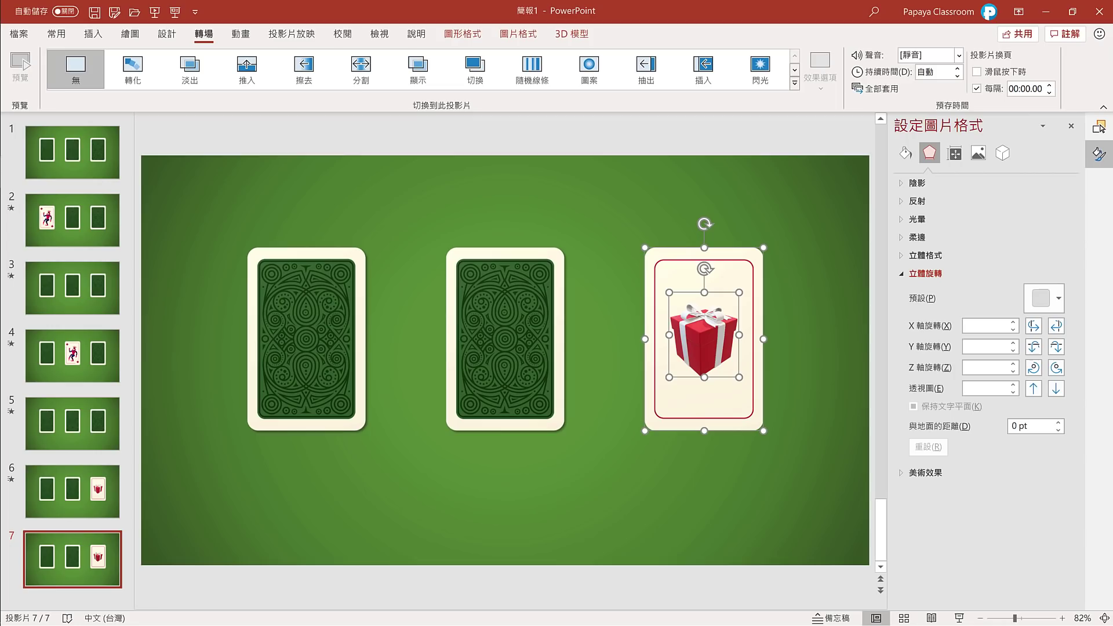
Delete 背面右, 正面左 and 正面中 from slide 7 via the Selection Pane, then duplicate it
left_click(1099, 127)
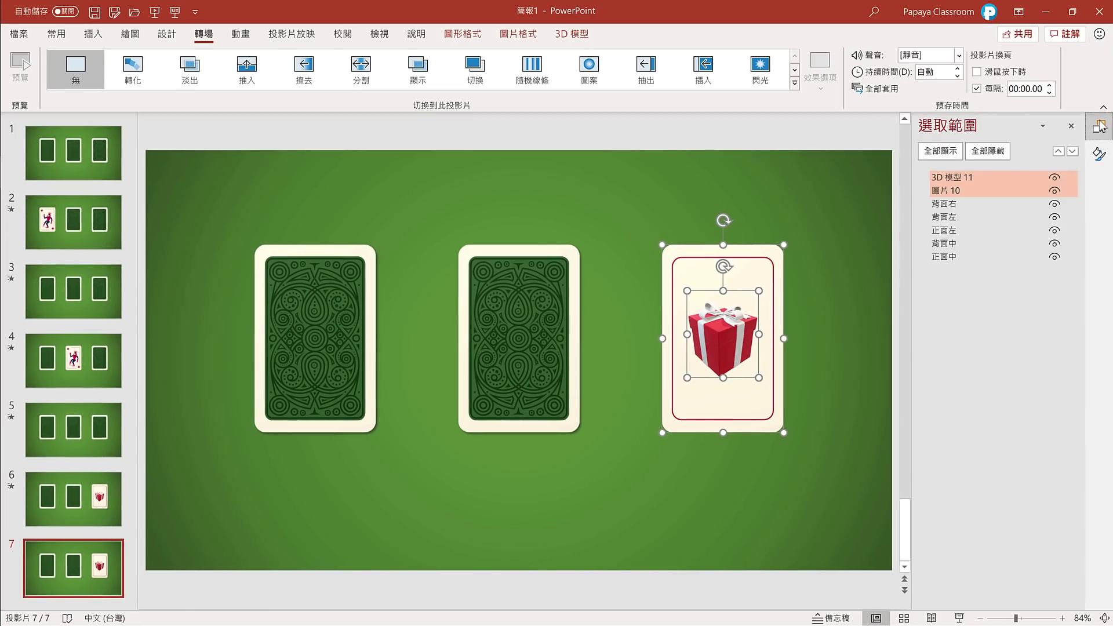
left_click(1006, 204)
key("Delete")
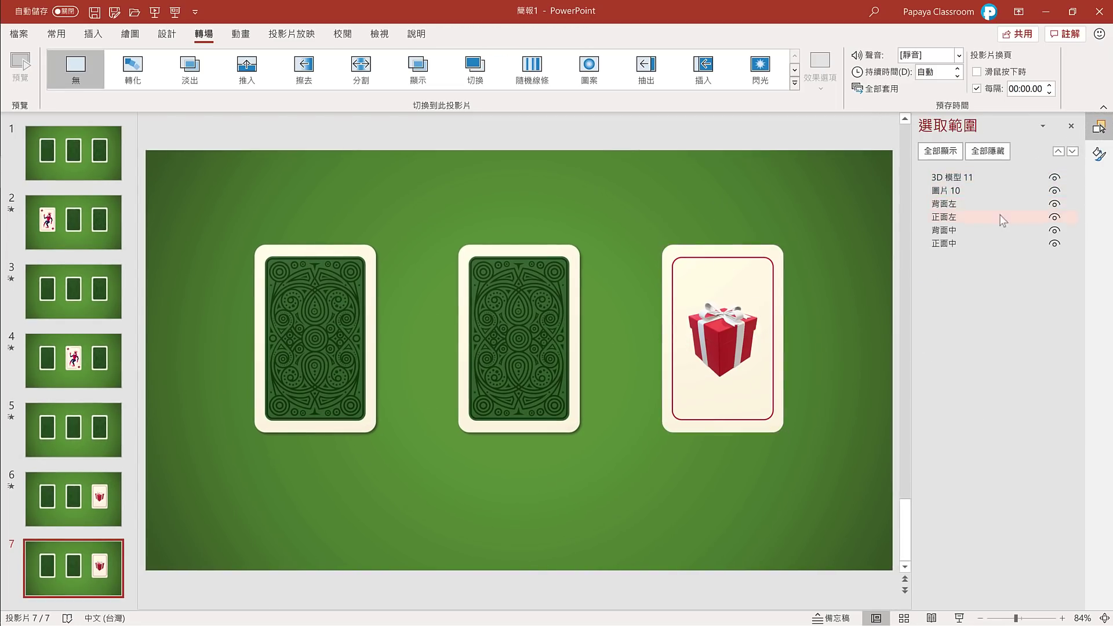
left_click(999, 218)
key("Delete")
left_click(996, 231)
key("Delete")
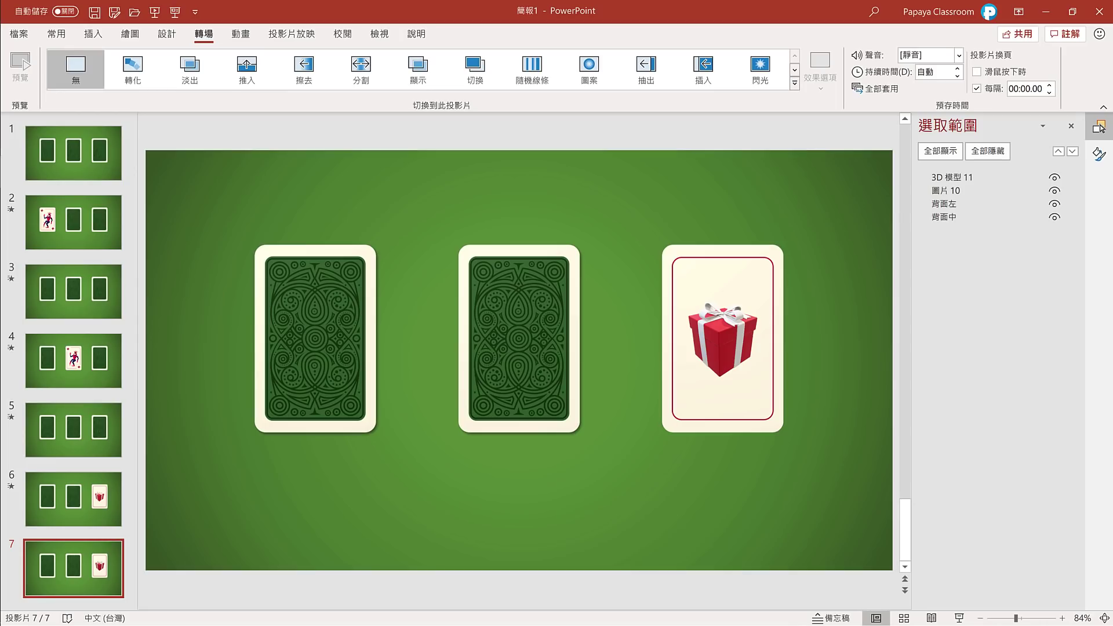
left_click(86, 568)
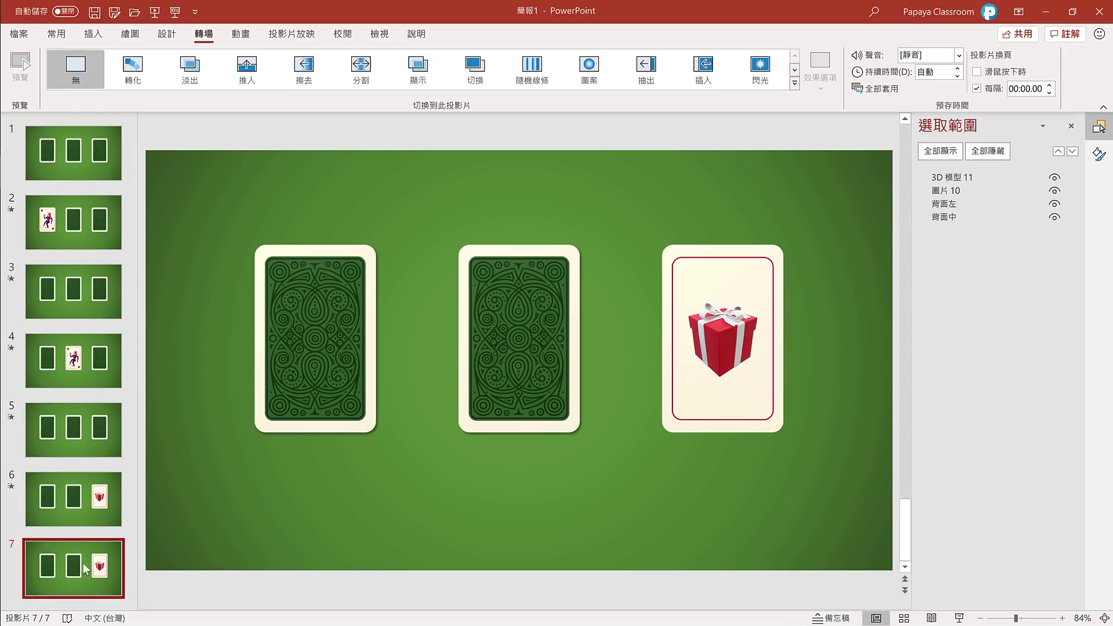
key("ctrl+d")
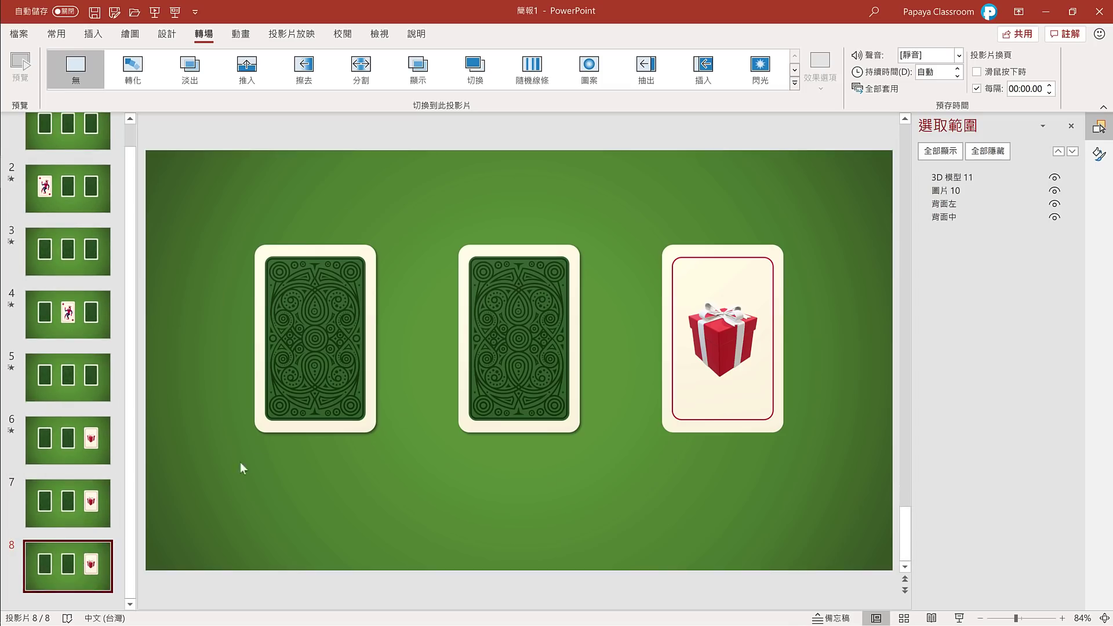
Delete the card backs and card picture, then centre and enlarge the 3D gift
left_click(279, 406)
key("Delete")
left_click(503, 330)
key("Delete")
left_click(686, 278)
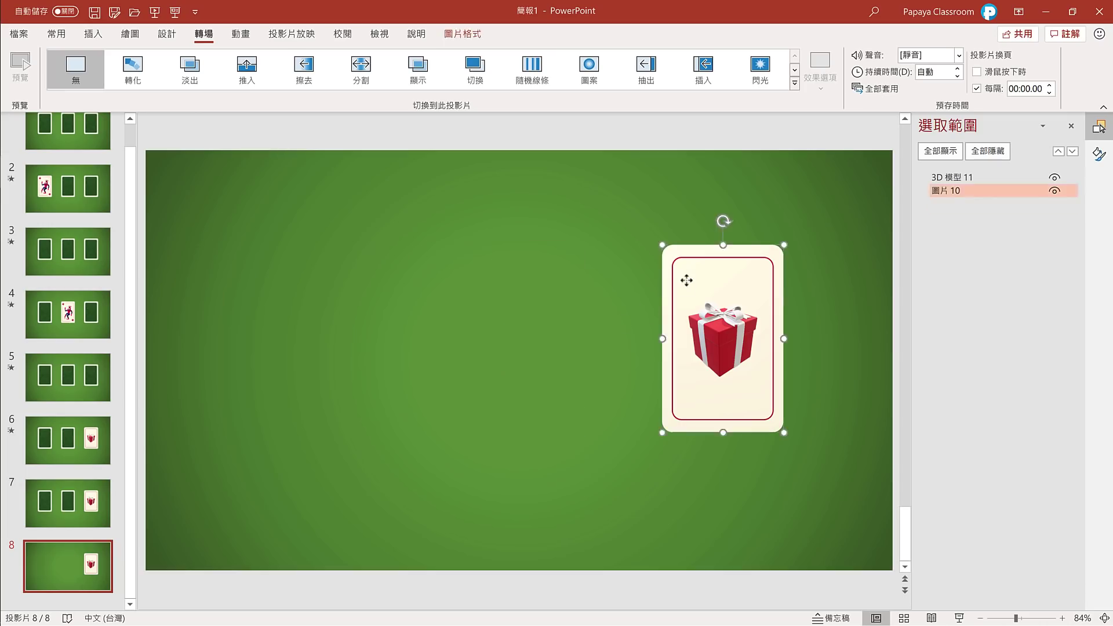
key("Delete")
left_click_drag(703, 324, 476, 306)
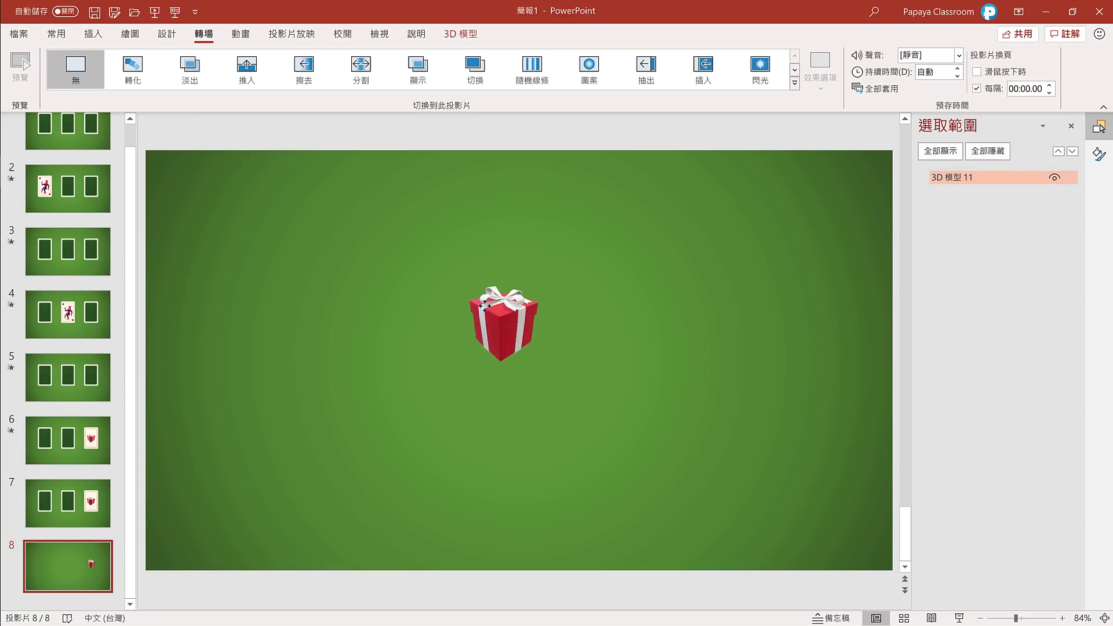
left_click_drag(539, 269, 634, 201)
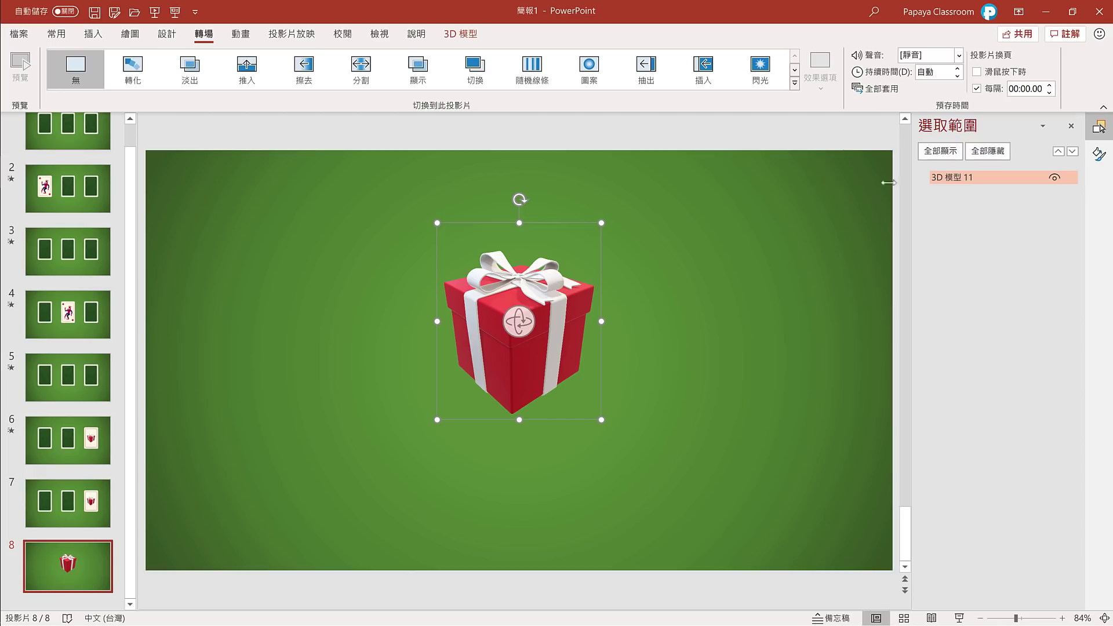
Make slide 8 advance on mouse click only and apply the Morph transition
left_click(977, 88)
left_click(984, 72)
left_click(129, 76)
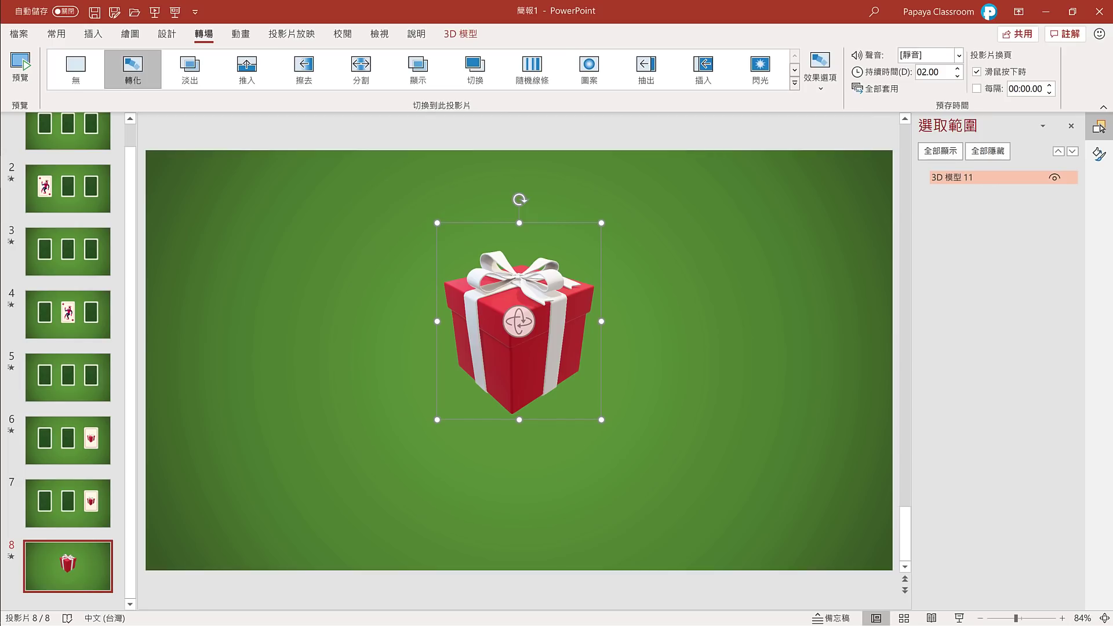
Set the background's first gradient stop to white and move the second stop to 48%
left_click(167, 34)
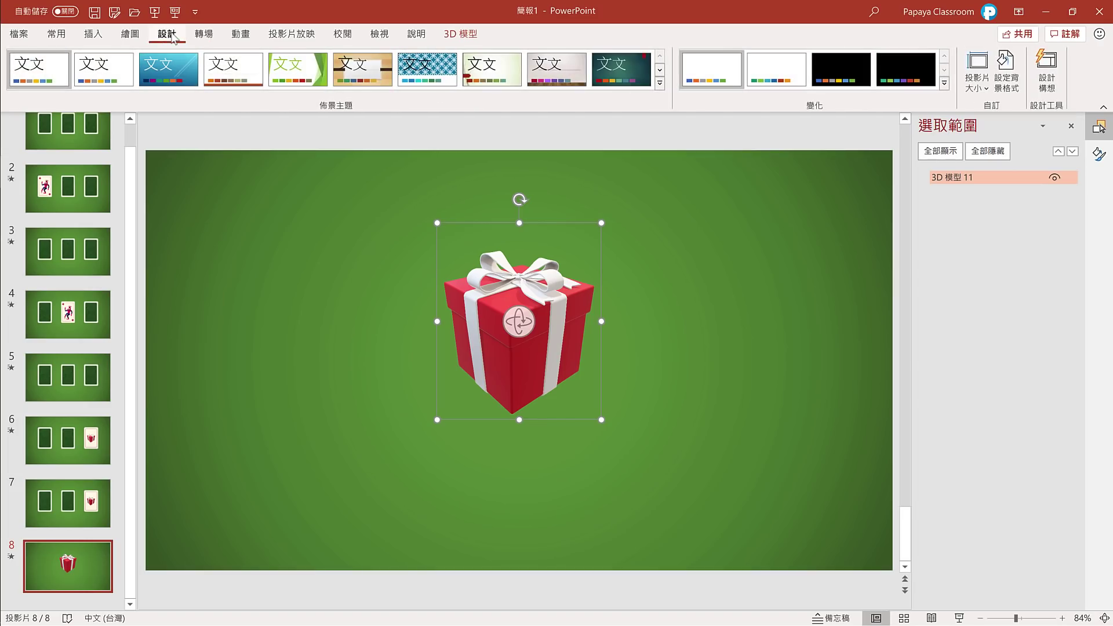
left_click(1007, 81)
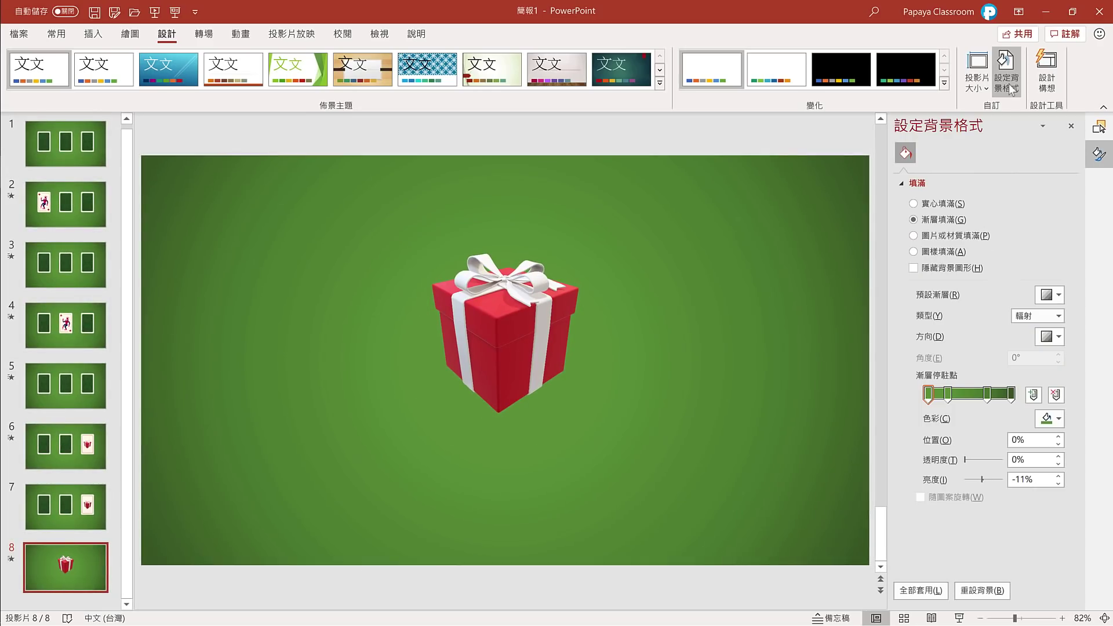
left_click(1052, 419)
left_click(1000, 458)
left_click(951, 395)
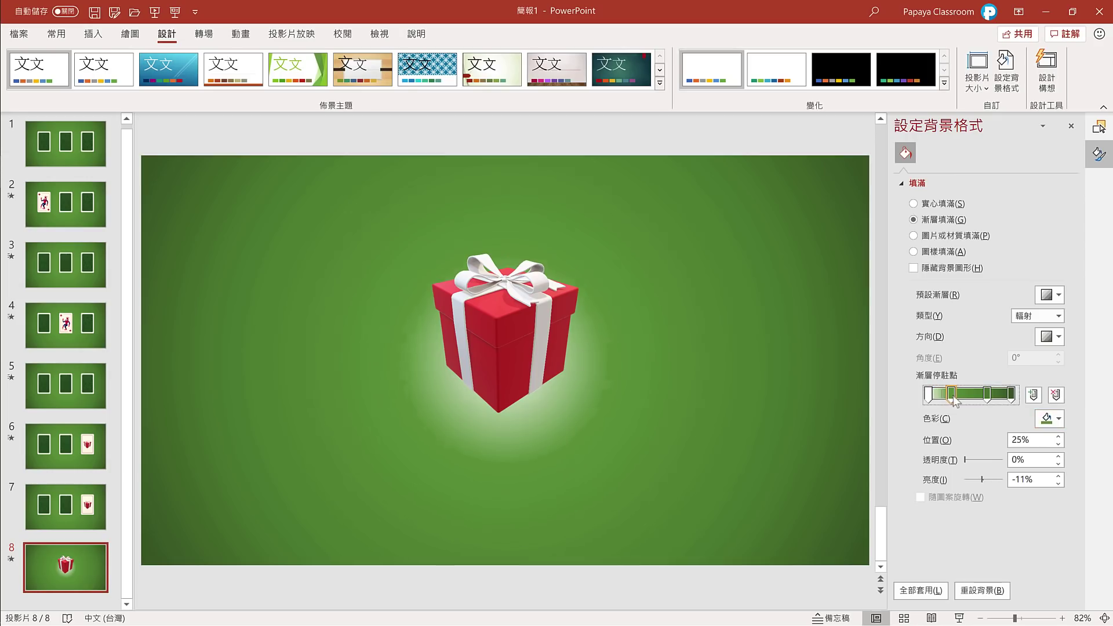
left_click_drag(952, 394, 970, 394)
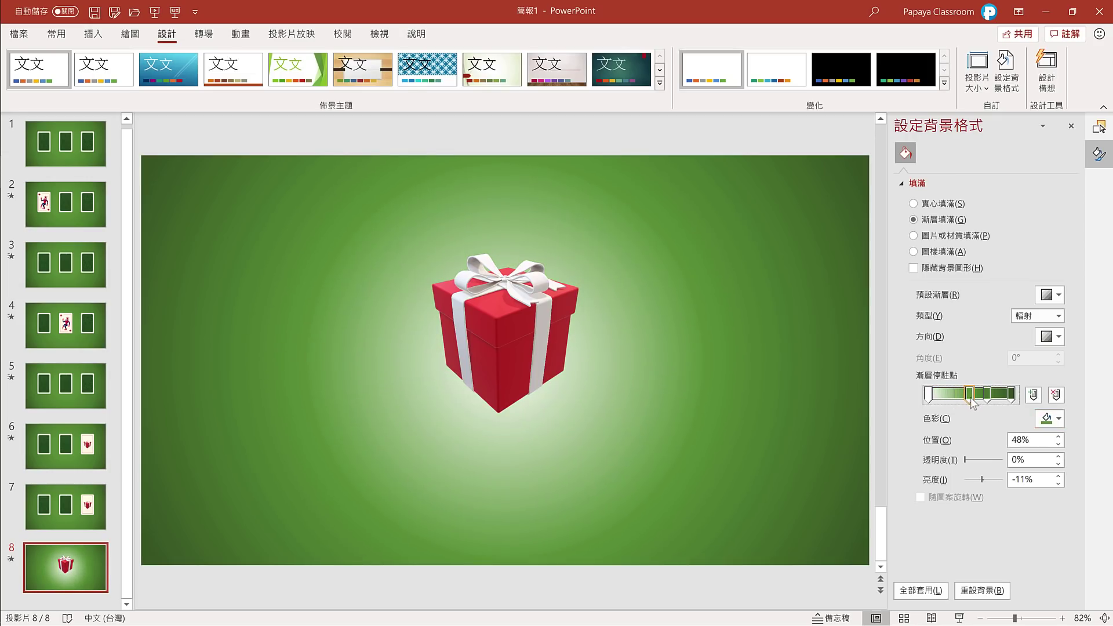
left_click(503, 308)
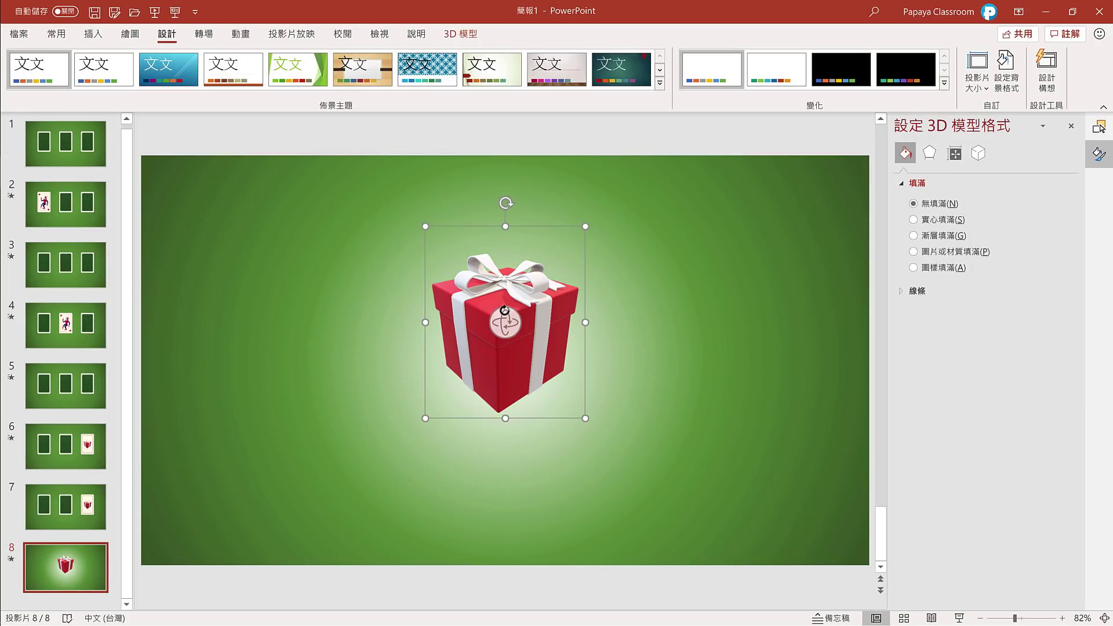
Apply the 跳轉 animation to the 3D gift, starting With Previous (隨著前動畫)
left_click(251, 41)
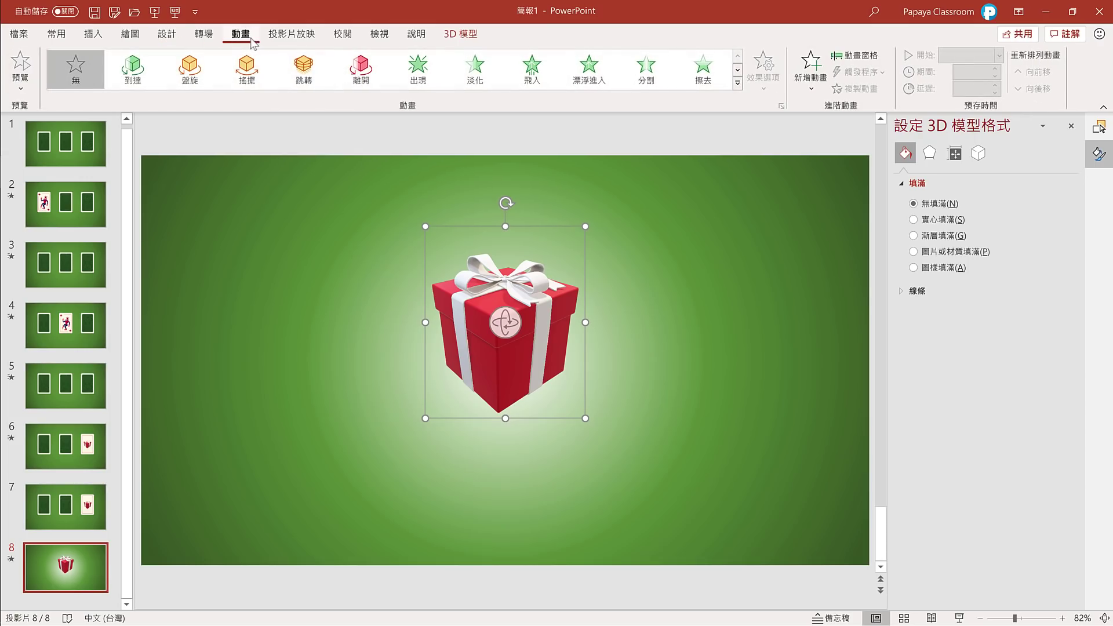
left_click(304, 68)
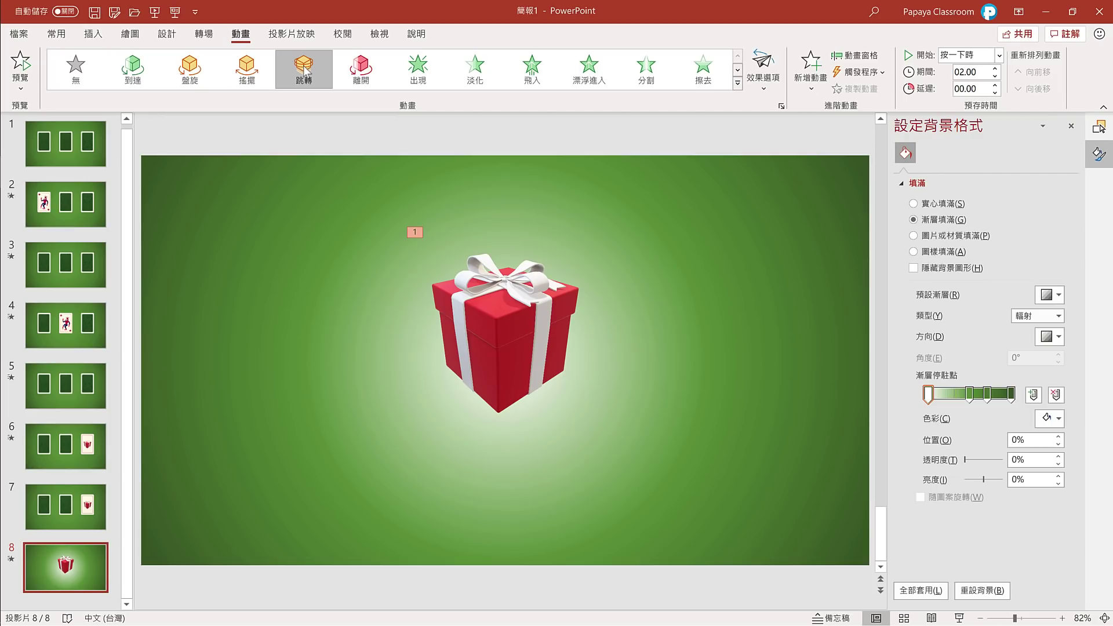
left_click(987, 57)
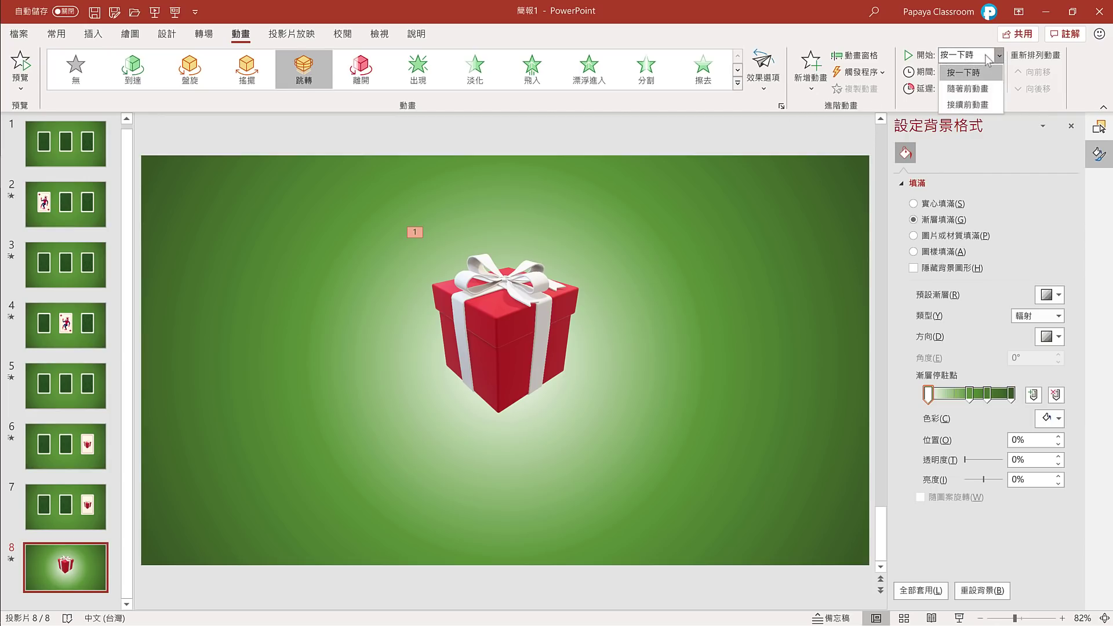
left_click(982, 90)
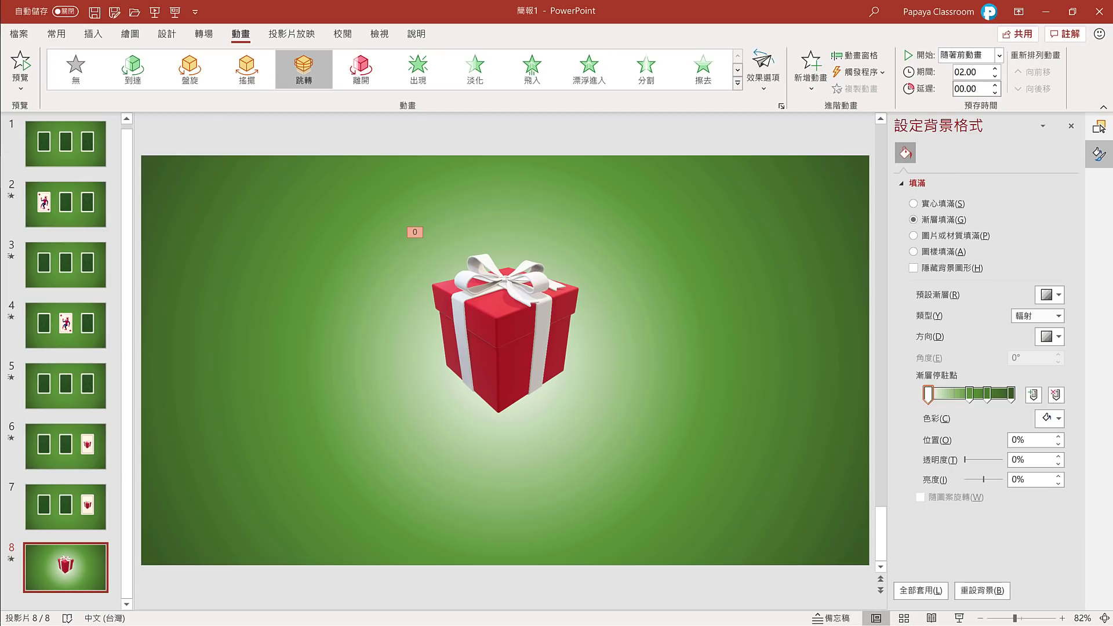
Insert WordArt reading 恭喜中獎！ on slide 8
left_click(93, 34)
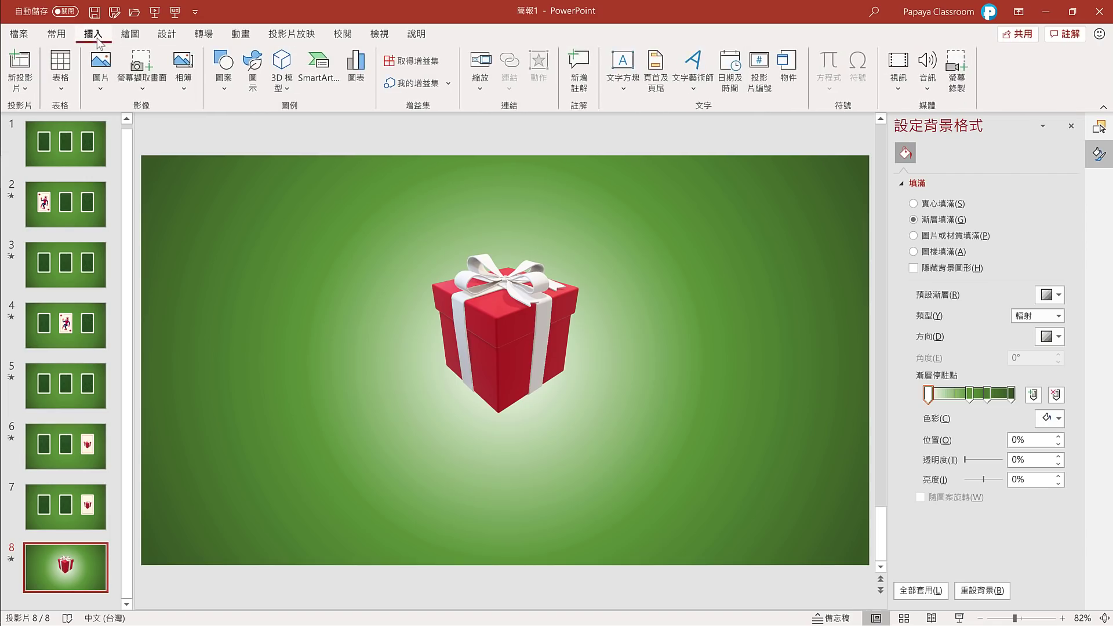
left_click(694, 85)
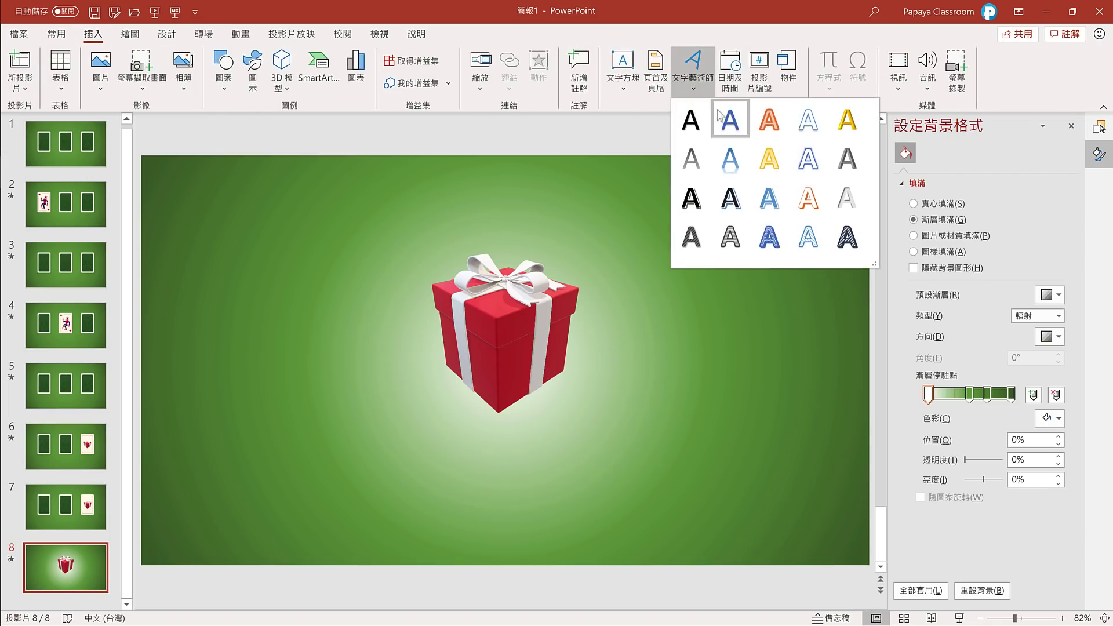
left_click(808, 120)
type("恭喜中")
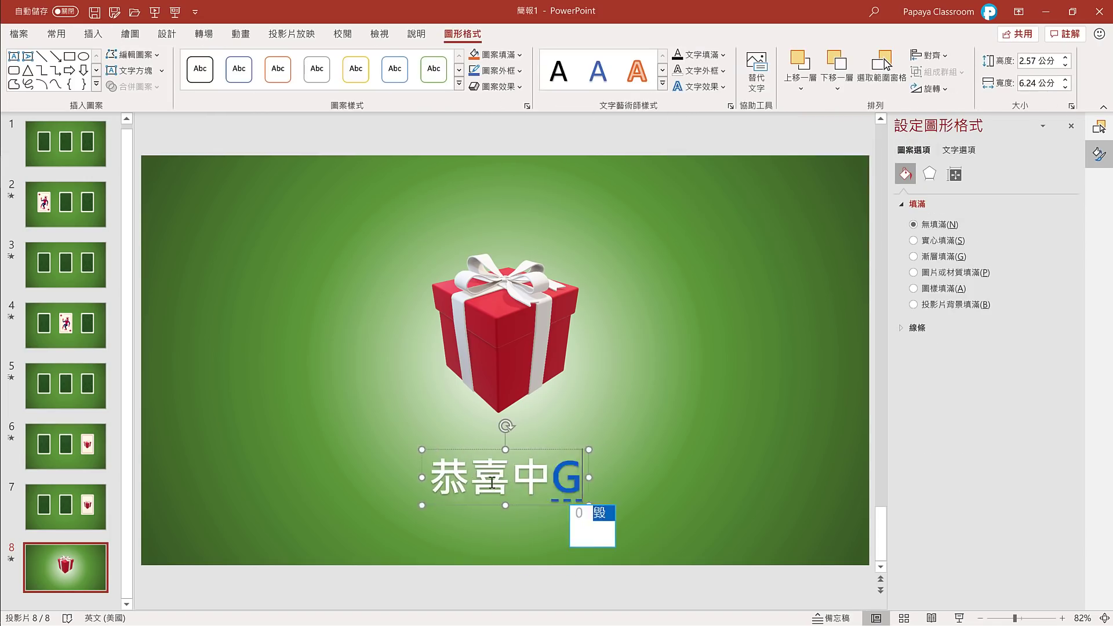
type("獎！")
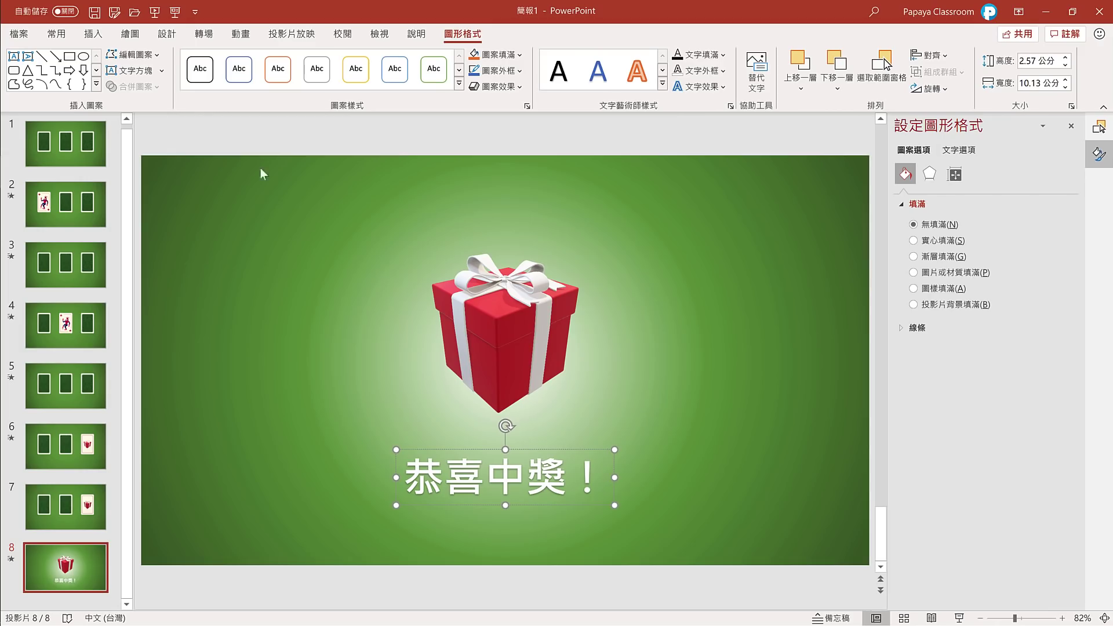
Give the 恭喜中獎！ text a Float In animation, With Previous, with a 00.75-second delay
left_click(248, 35)
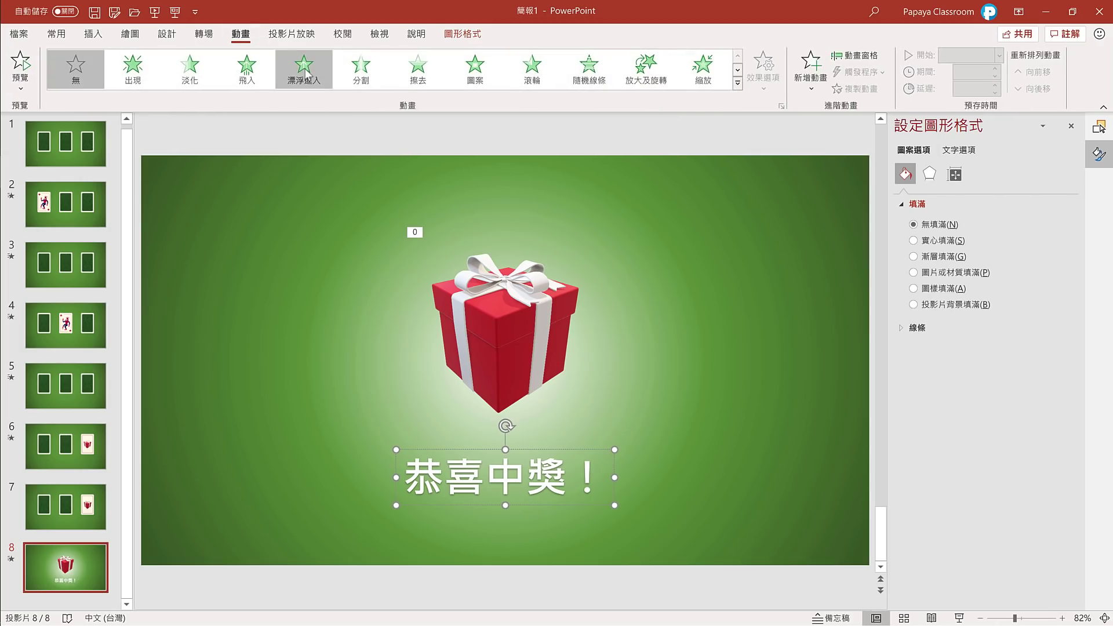
left_click(305, 69)
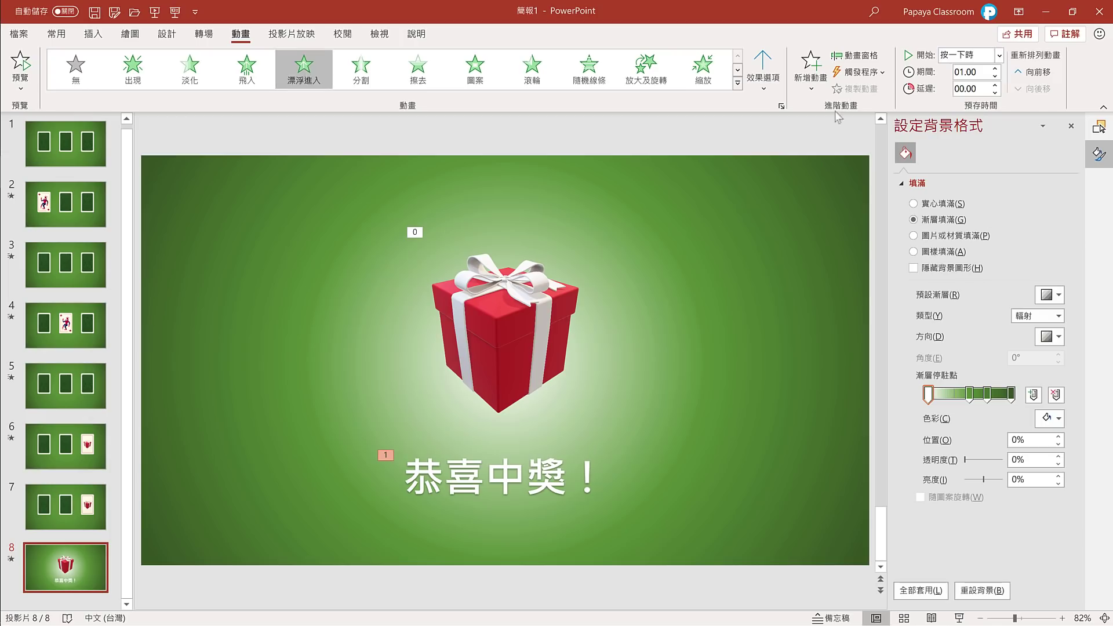
left_click(999, 55)
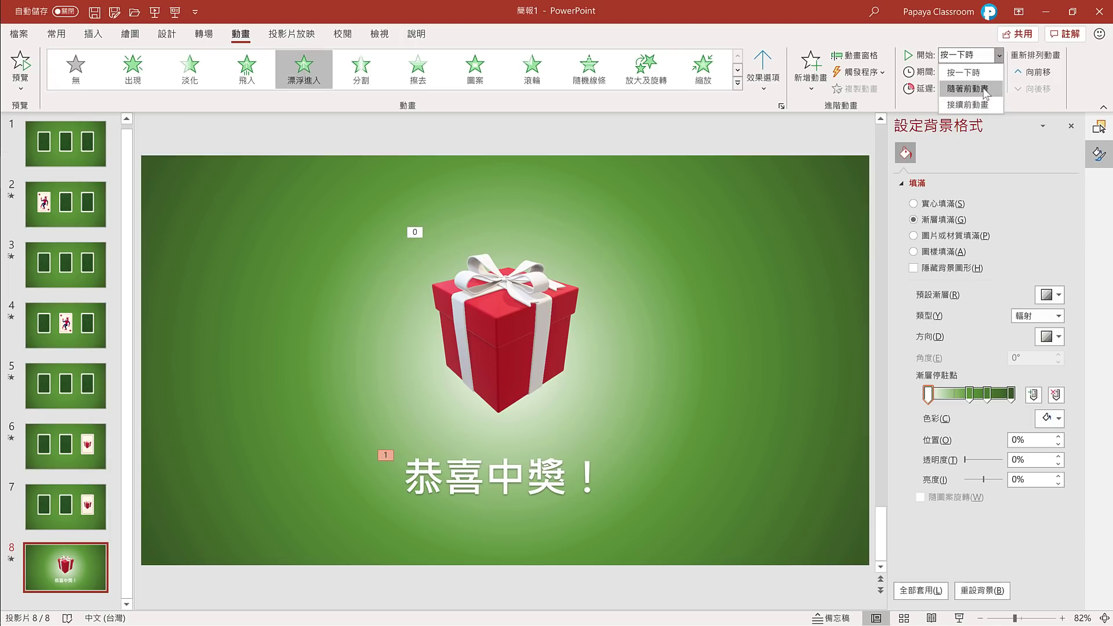
left_click(985, 89)
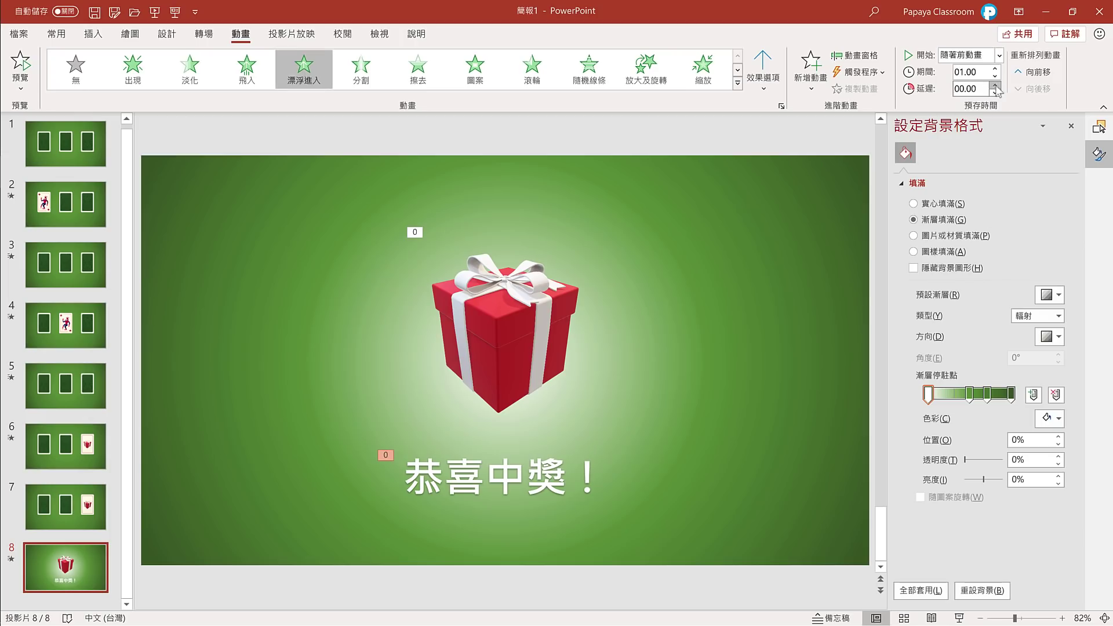
left_click(995, 85)
left_click(995, 85)
left_click(996, 85)
Give slide 2's transition (the first joker) the 失敗.wav sound from file
left_click(65, 204)
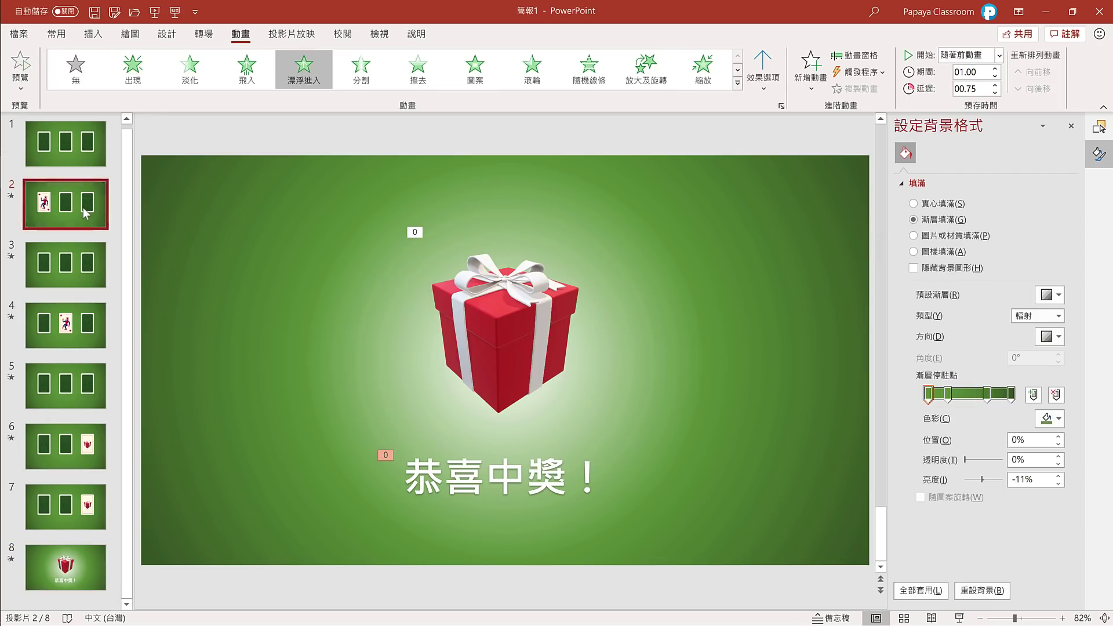
left_click(204, 35)
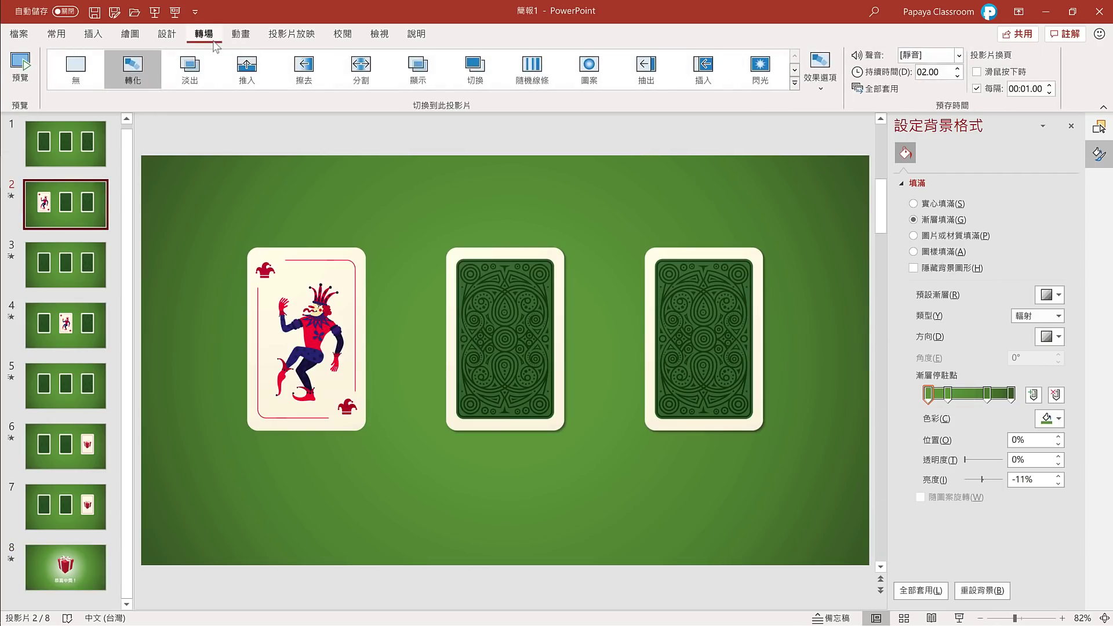
left_click(953, 58)
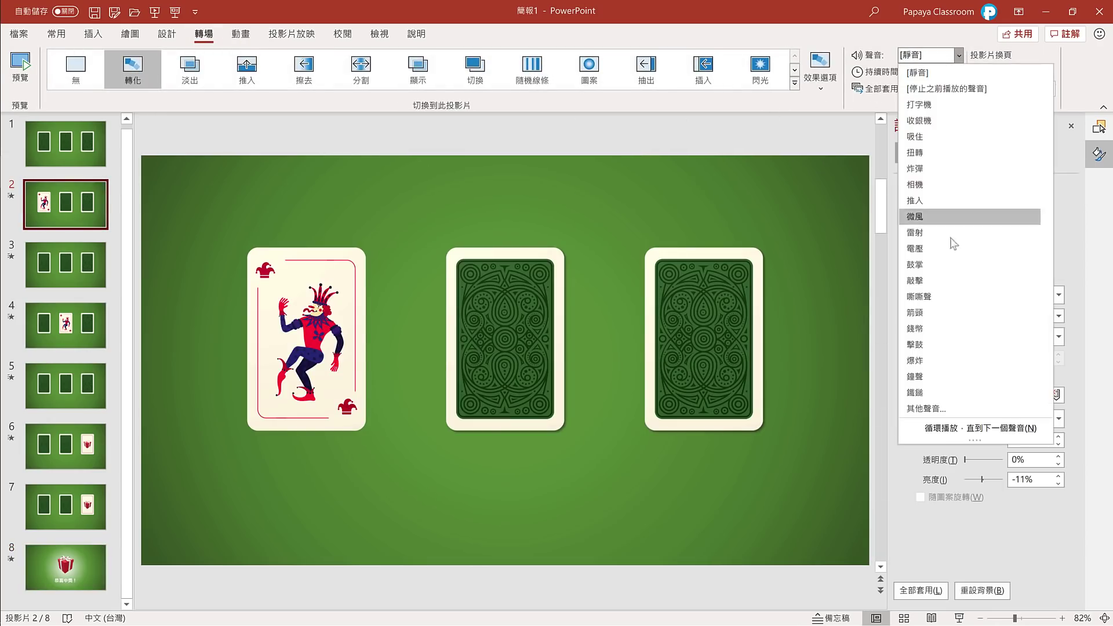
left_click(949, 408)
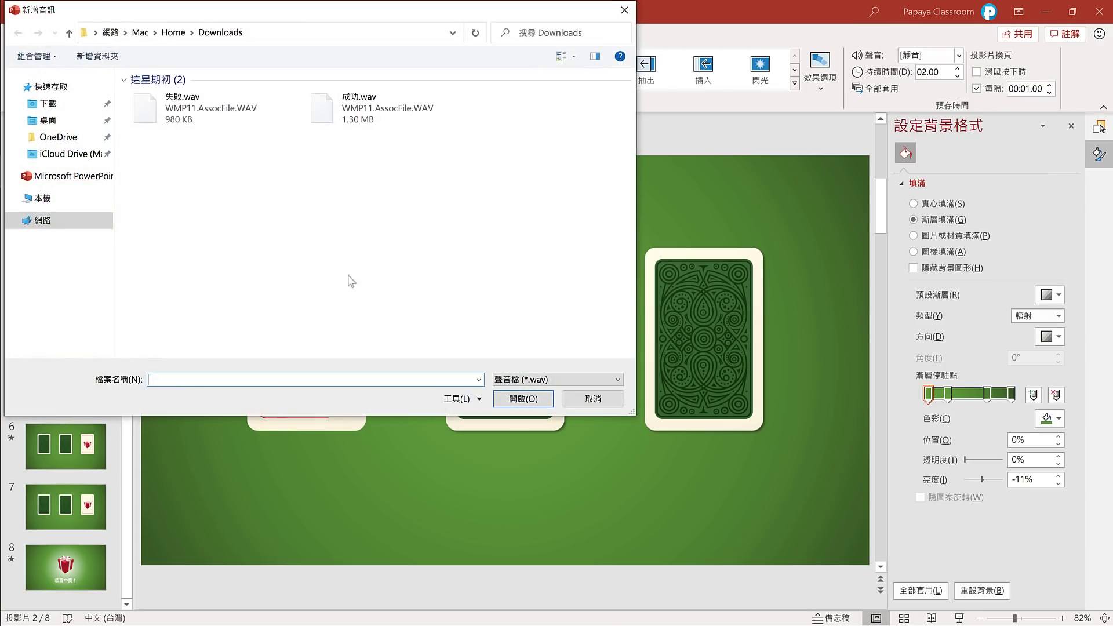
left_click(149, 118)
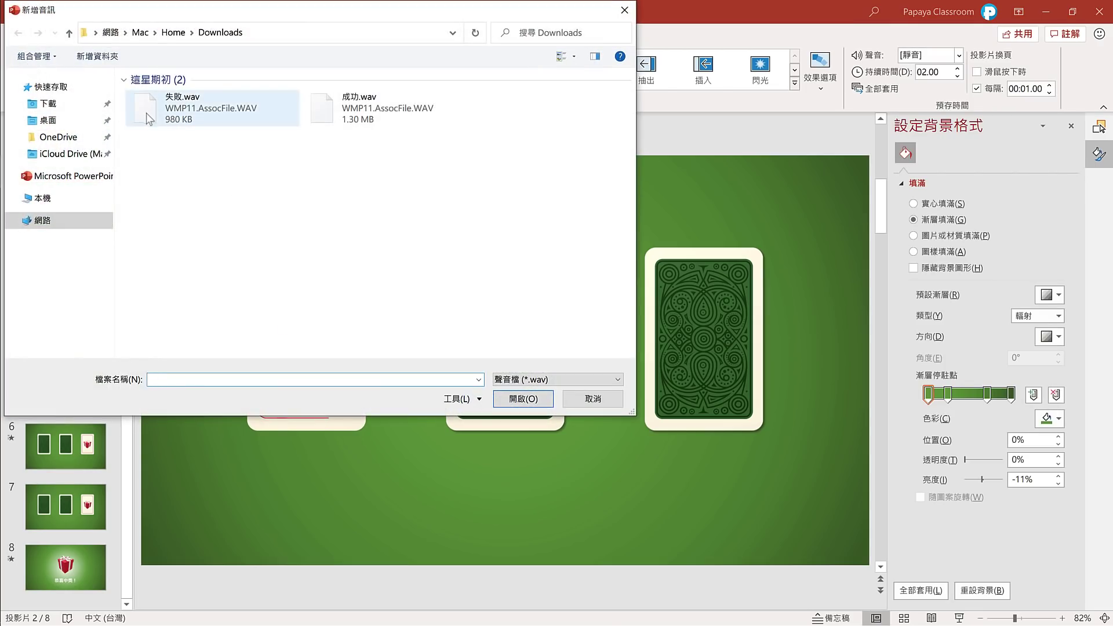
left_click(514, 400)
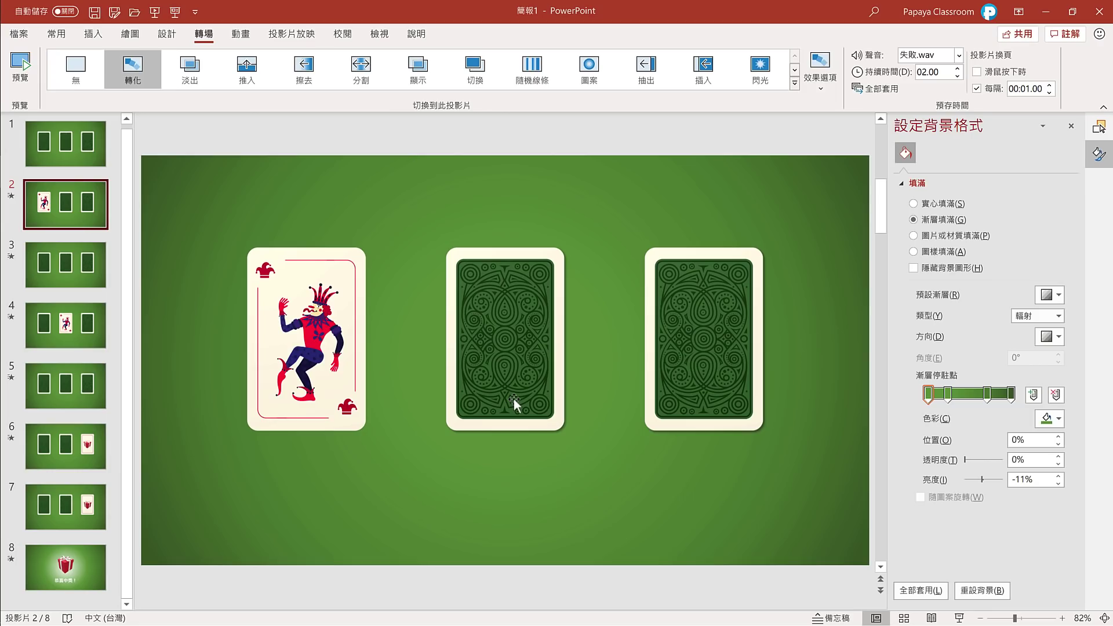
Give slide 7's transition (the gift card) the 成功.wav sound from file
left_click(66, 506)
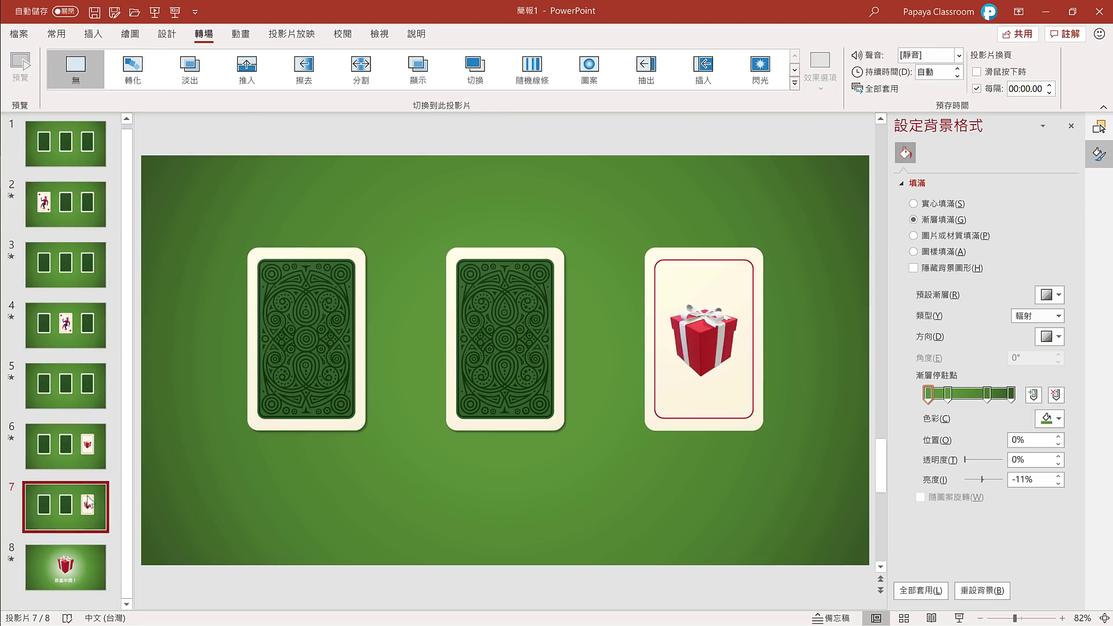
left_click(932, 57)
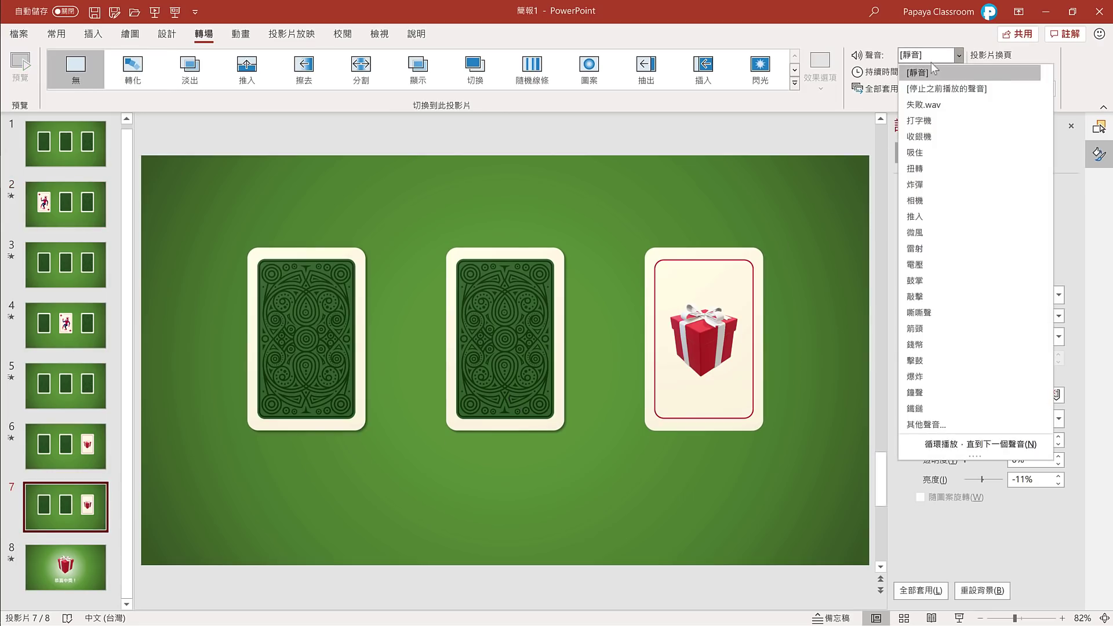
left_click(938, 423)
left_click(324, 110)
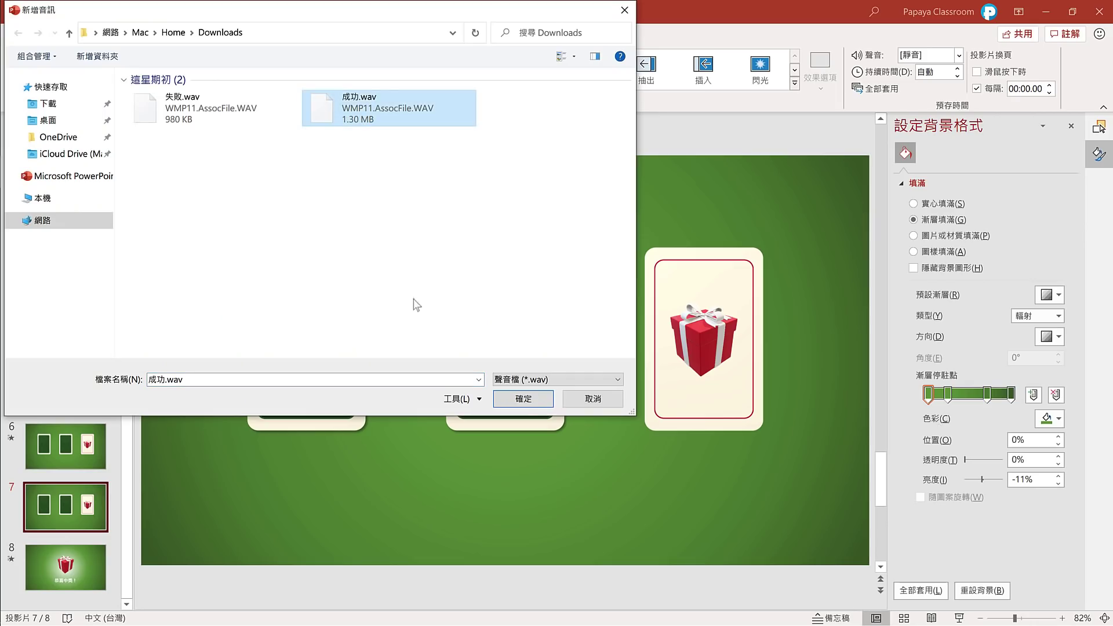
left_click(524, 399)
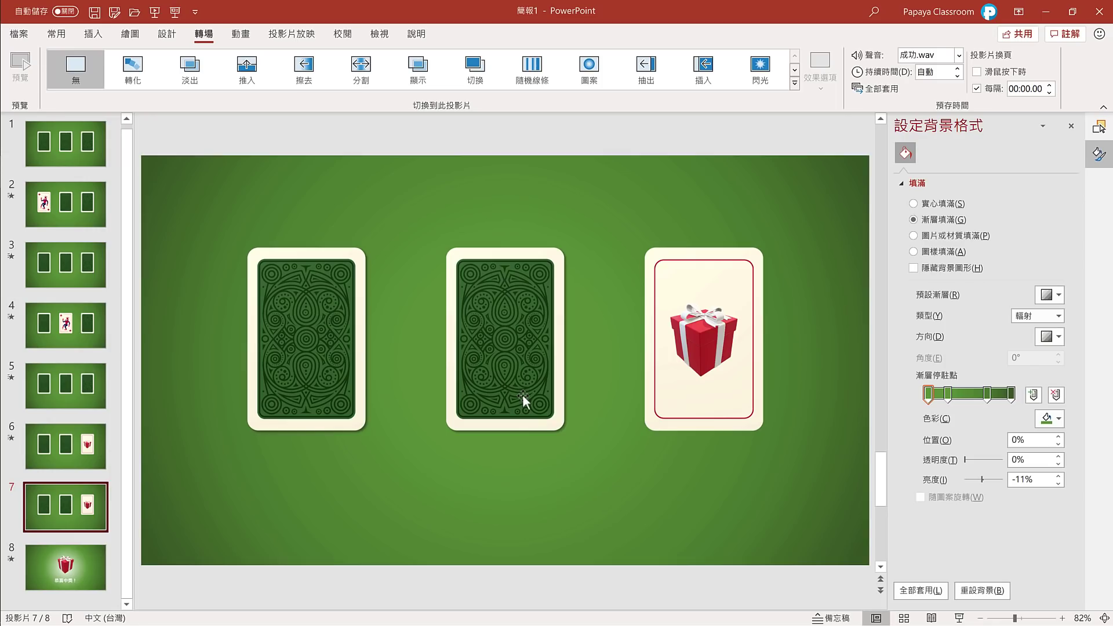
key("F5")
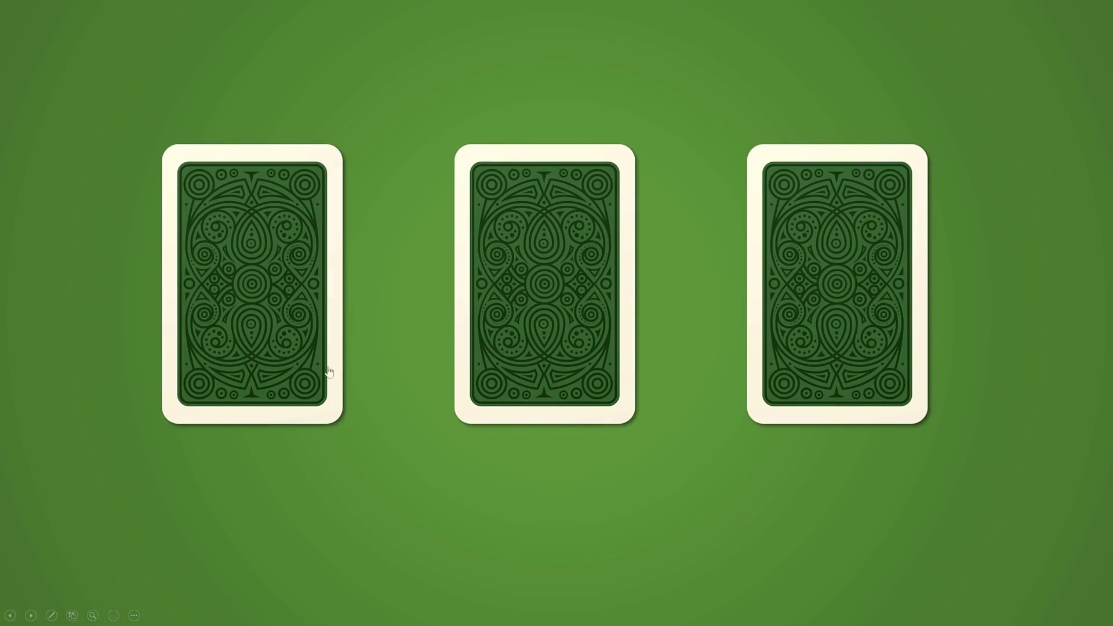
left_click(259, 284)
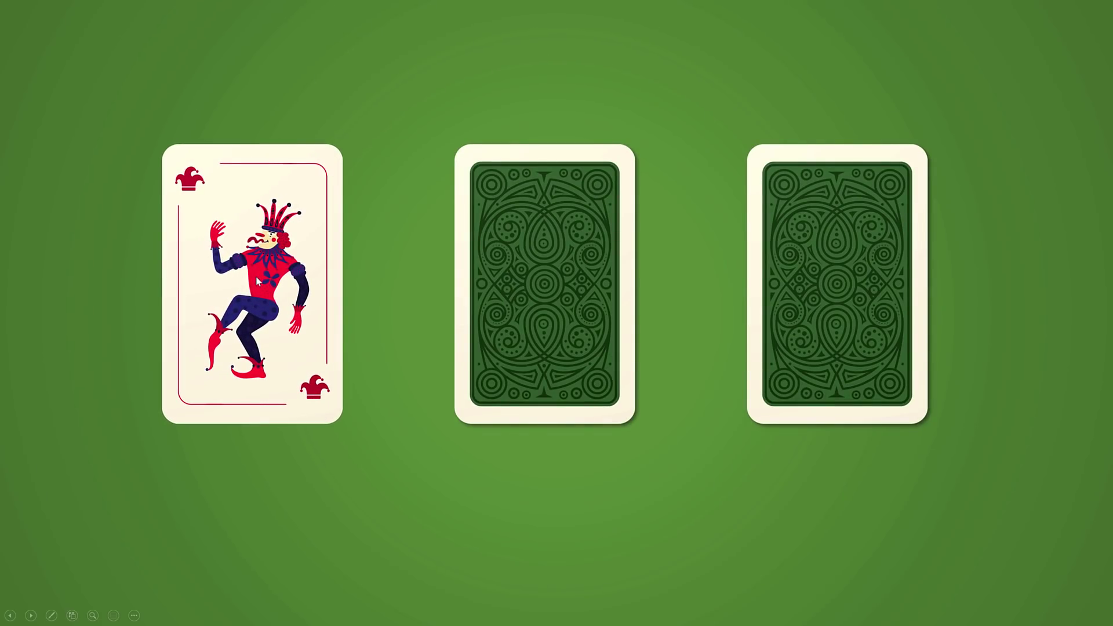
left_click(309, 315)
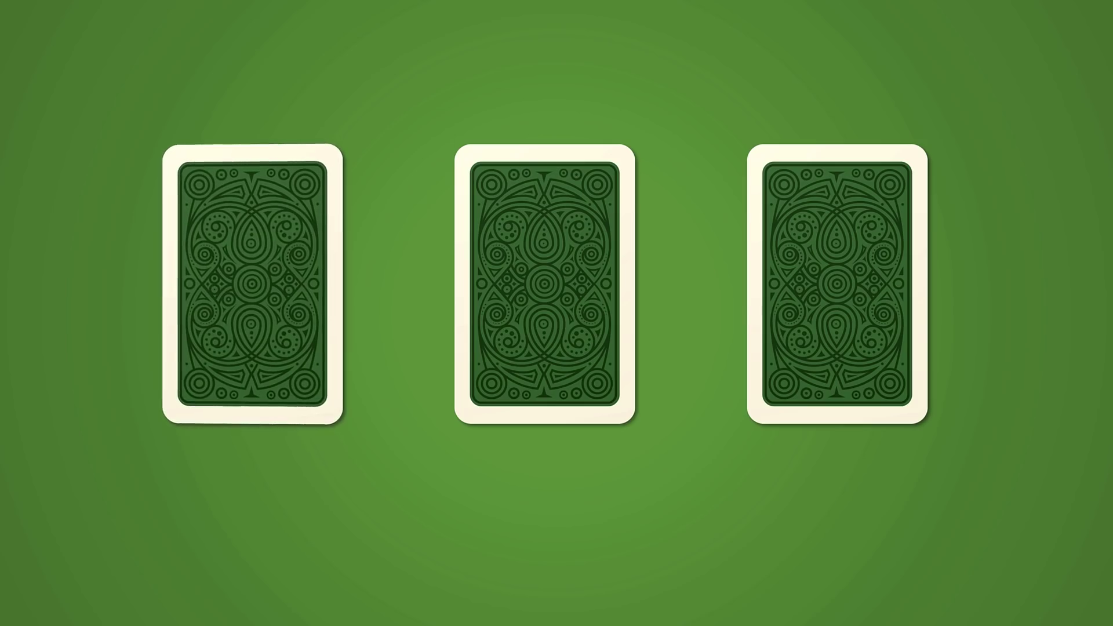
left_click(528, 288)
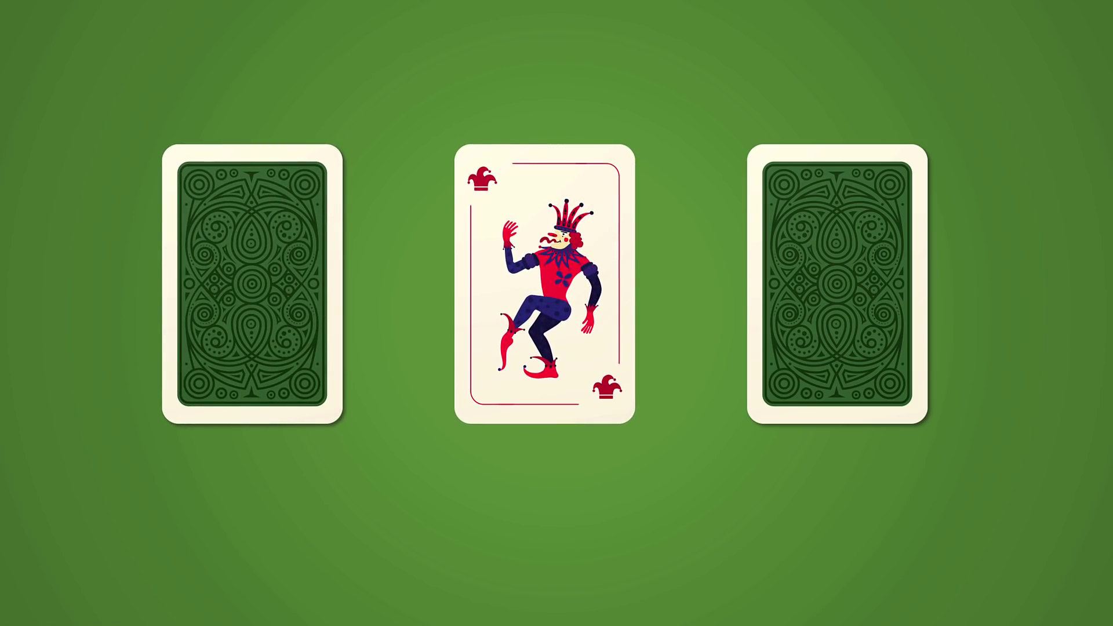
left_click(825, 285)
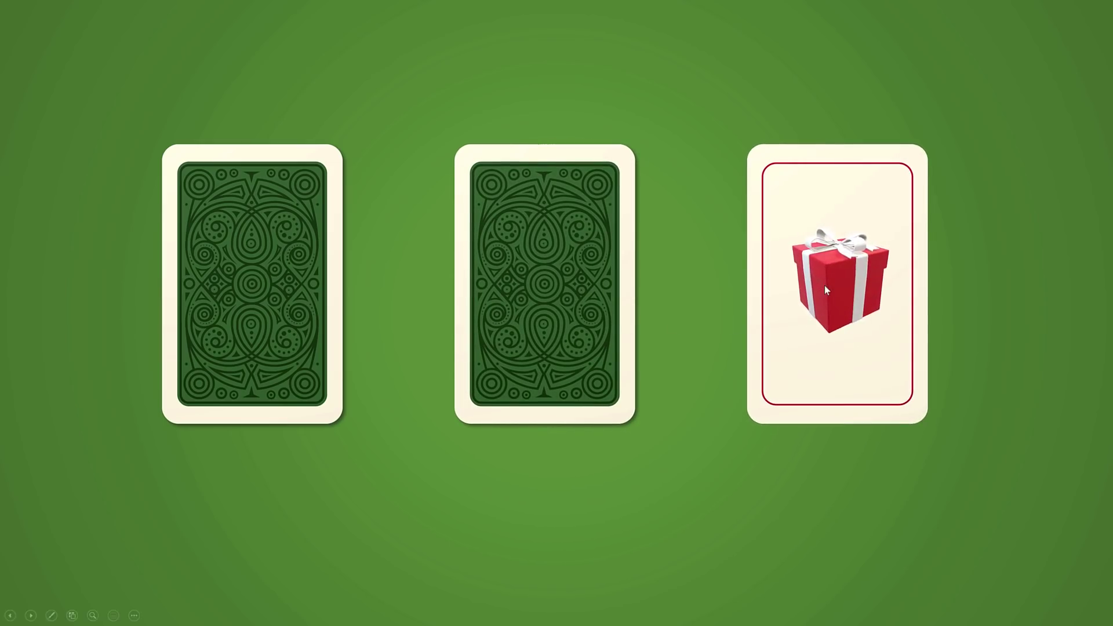